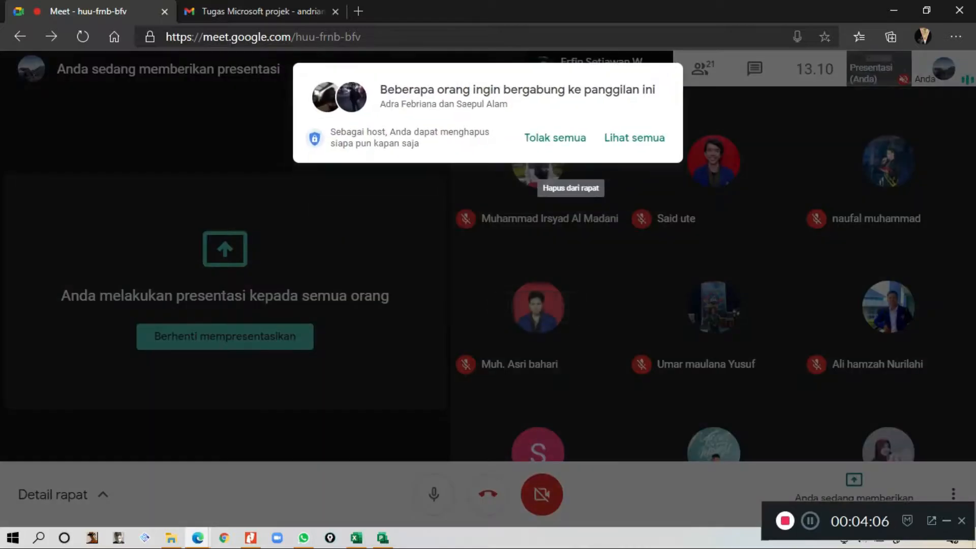
# Step: Admit the people waiting to join the Google Meet call
pyautogui.click(633, 135)
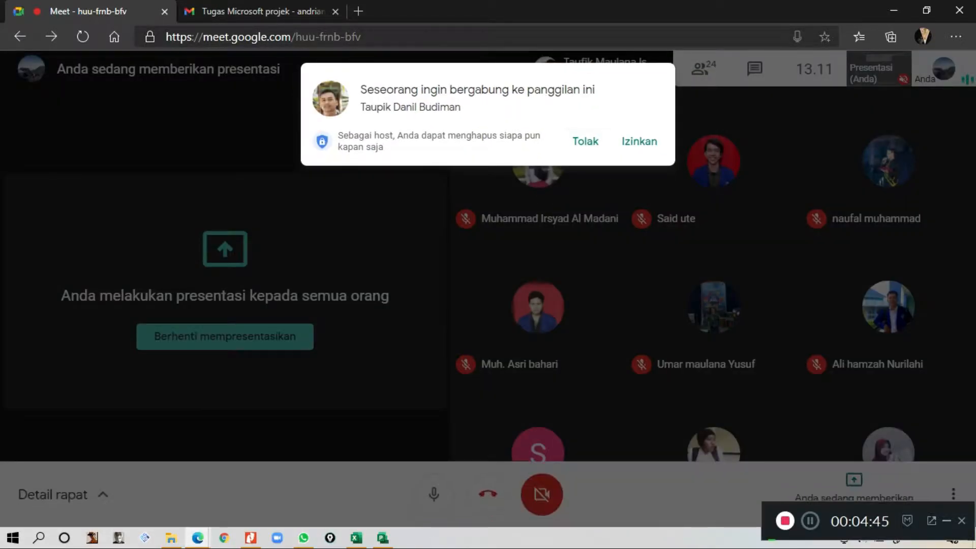
pyautogui.click(639, 141)
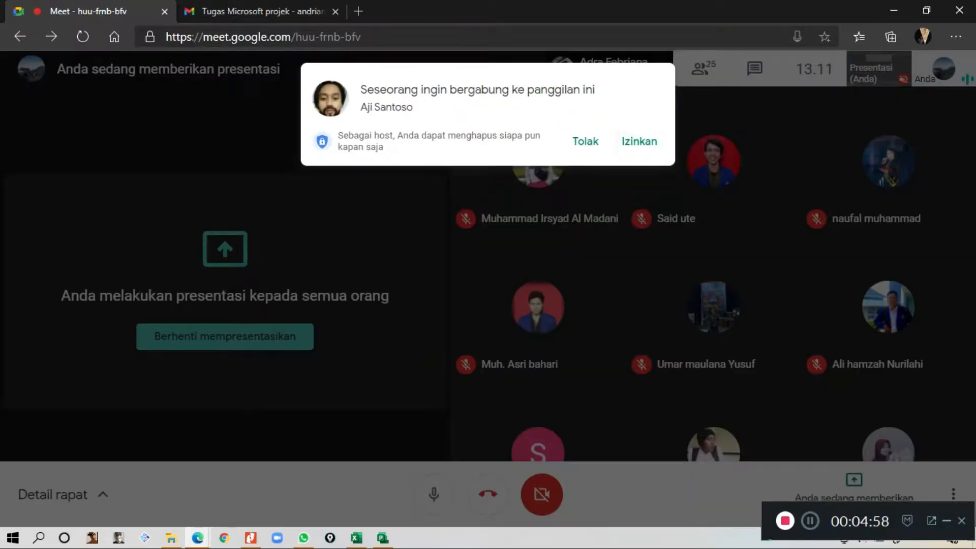
pyautogui.click(639, 141)
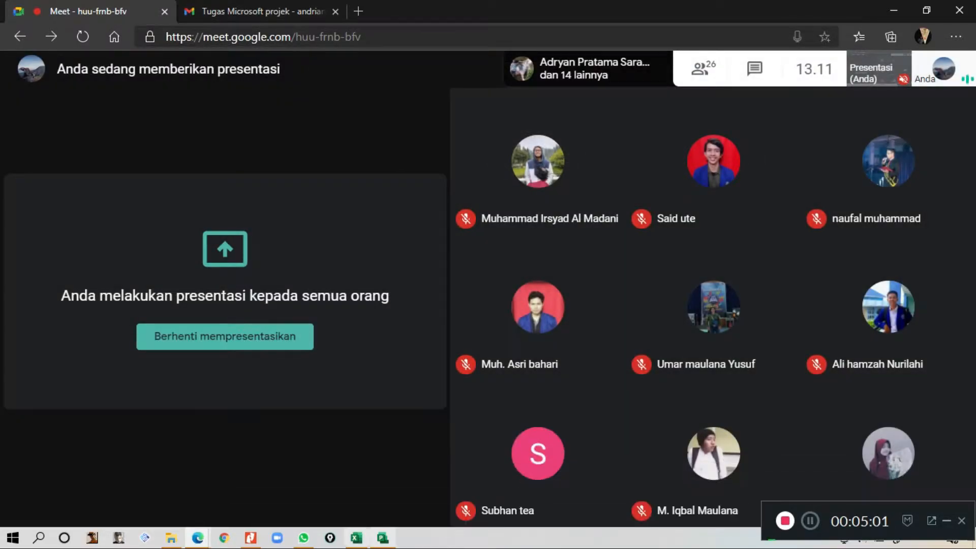
pyautogui.moveTo(357, 537)
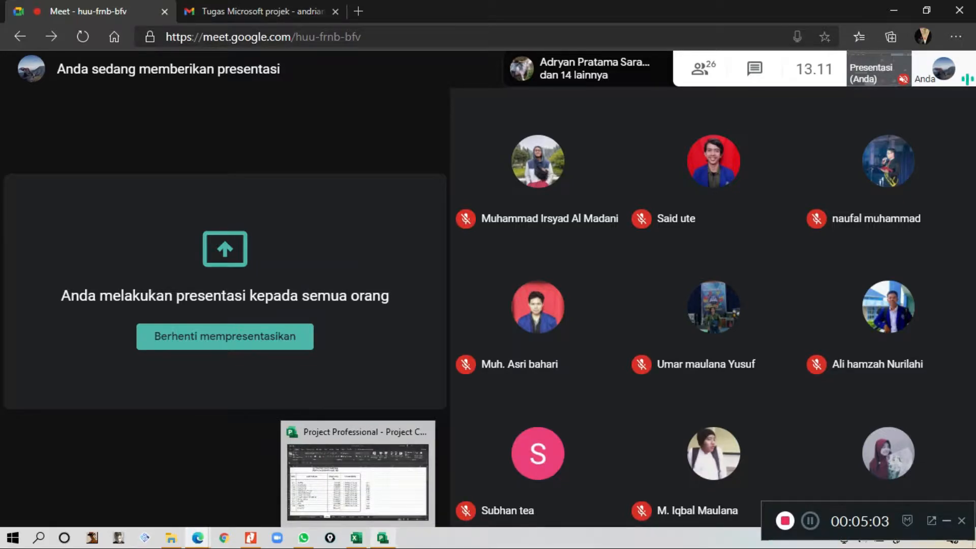
pyautogui.moveTo(383, 483)
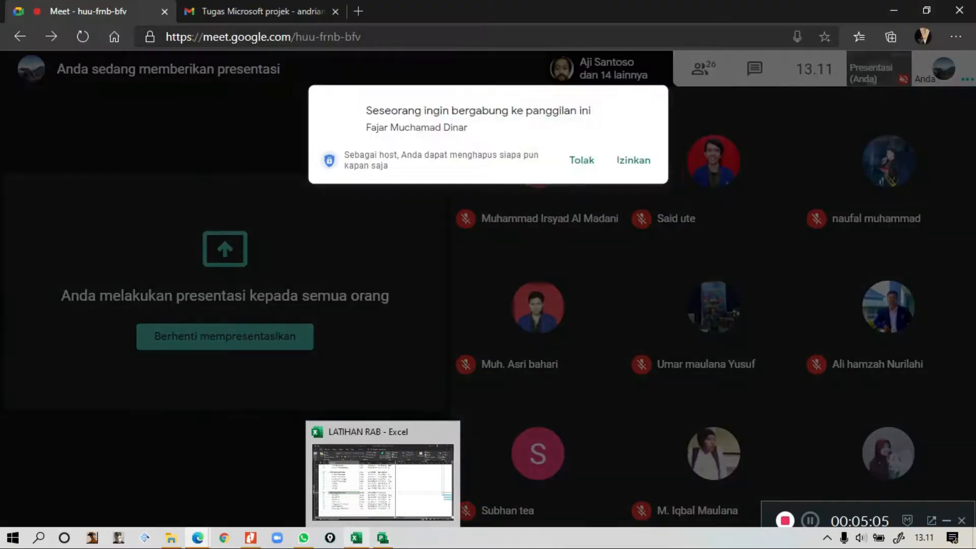
pyautogui.click(639, 141)
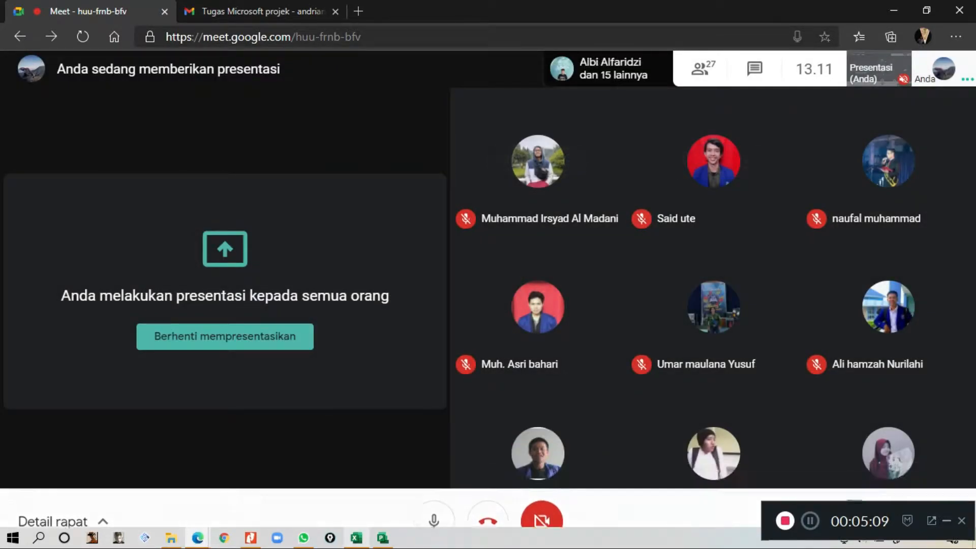
# Step: Switch to the LATIHAN RAB workbook in Excel and review the worker types and their codes on the UPAH sheet
pyautogui.click(356, 538)
pyautogui.scroll(-1, 488, 326)
pyautogui.scroll(1, 488, 326)
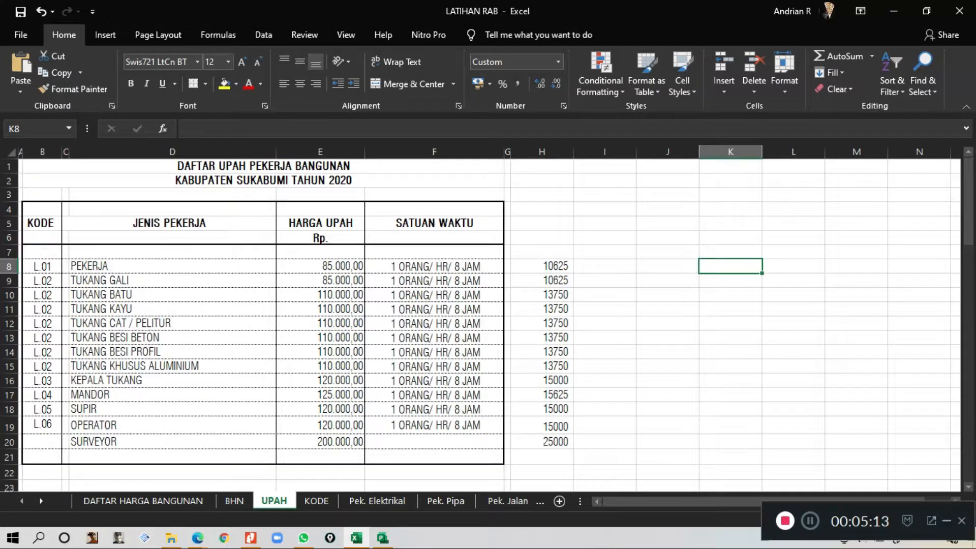
pyautogui.scroll(-1, 488, 325)
pyautogui.scroll(1, 488, 326)
pyautogui.click(172, 295)
pyautogui.click(172, 266)
pyautogui.click(172, 295)
pyautogui.click(172, 351)
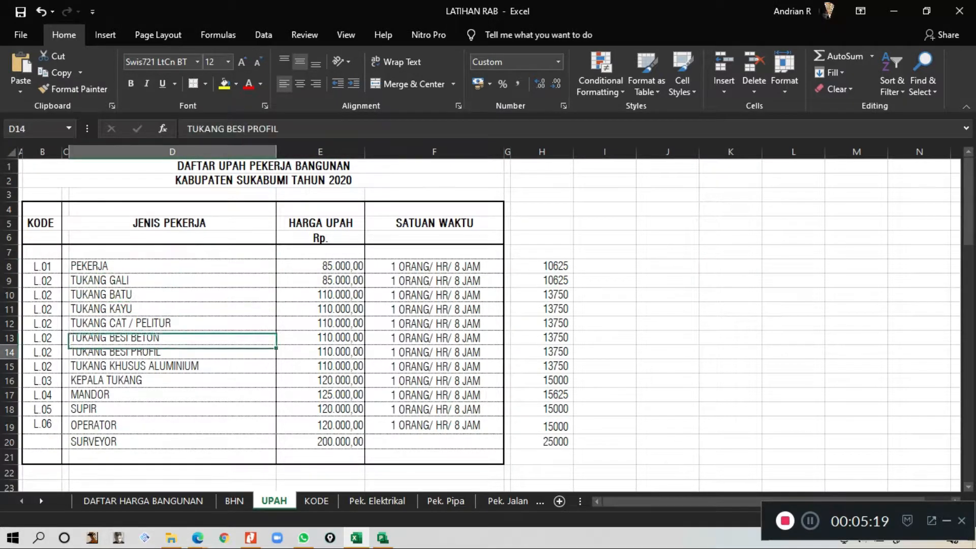
pyautogui.click(172, 395)
pyautogui.click(172, 425)
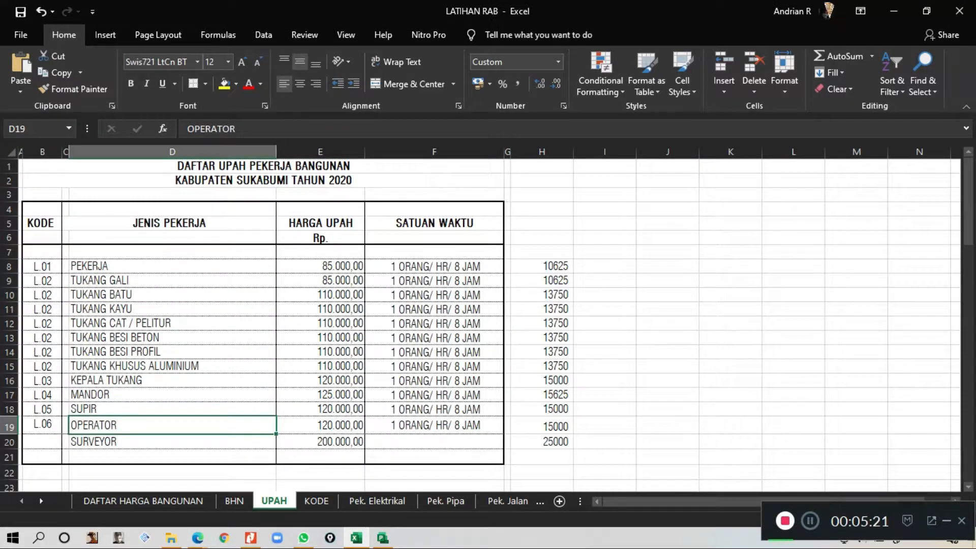
pyautogui.click(43, 441)
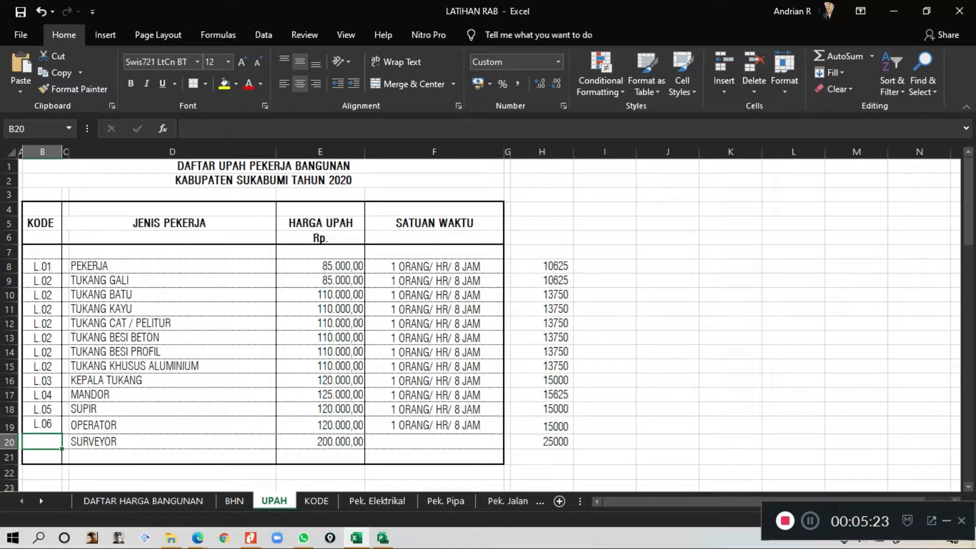
# Step: Examine the daily wages, the time unit and the hourly wage formula in H8 on the UPAH sheet
pyautogui.click(320, 266)
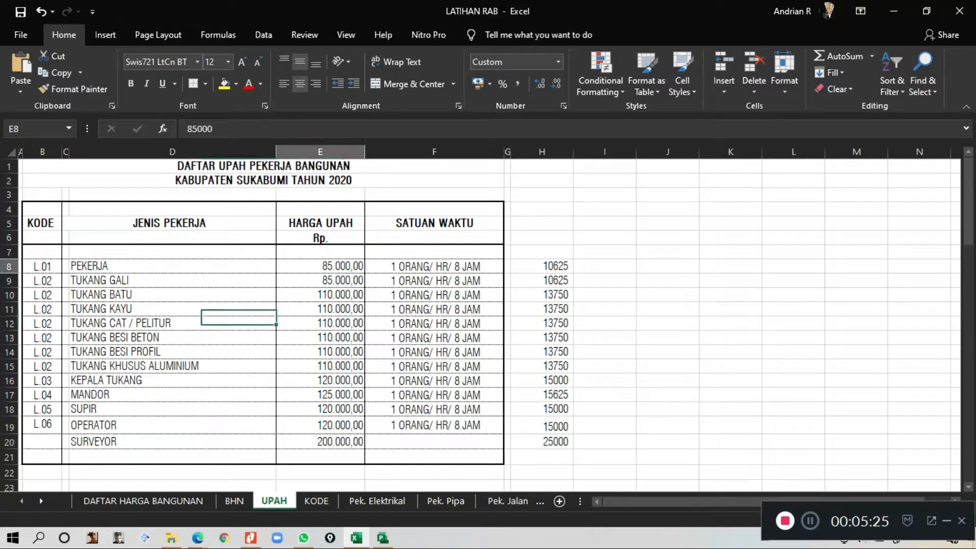
pyautogui.click(321, 295)
pyautogui.click(320, 351)
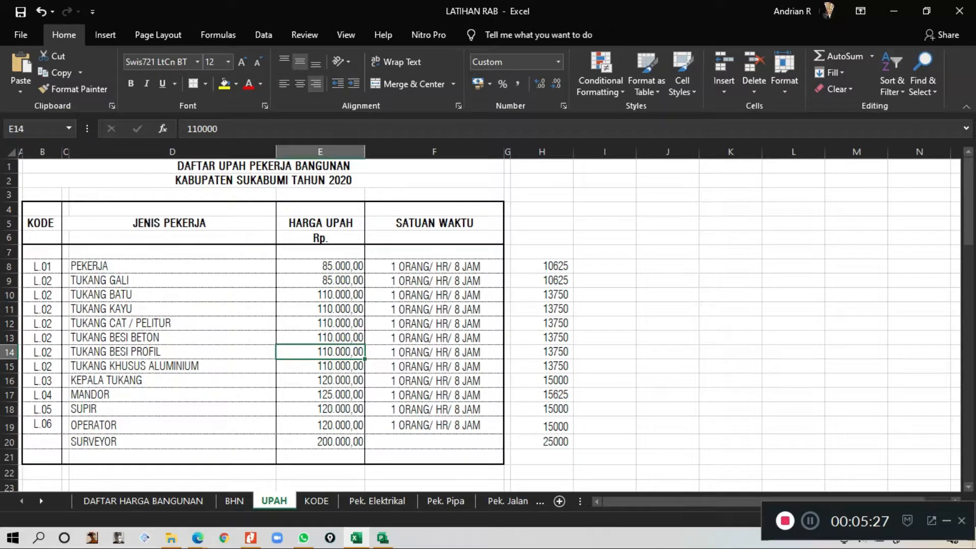
pyautogui.click(434, 266)
pyautogui.click(321, 266)
pyautogui.click(320, 281)
pyautogui.click(321, 266)
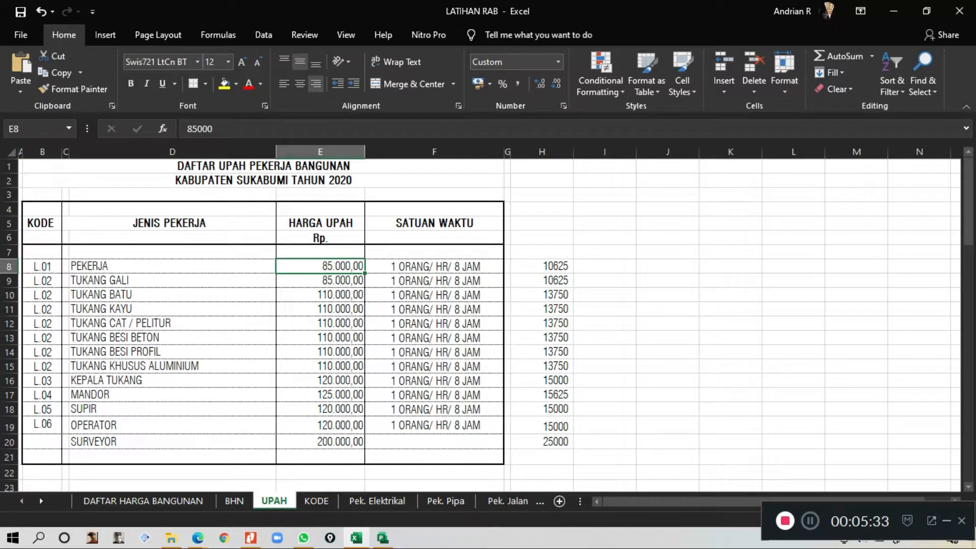
pyautogui.click(542, 266)
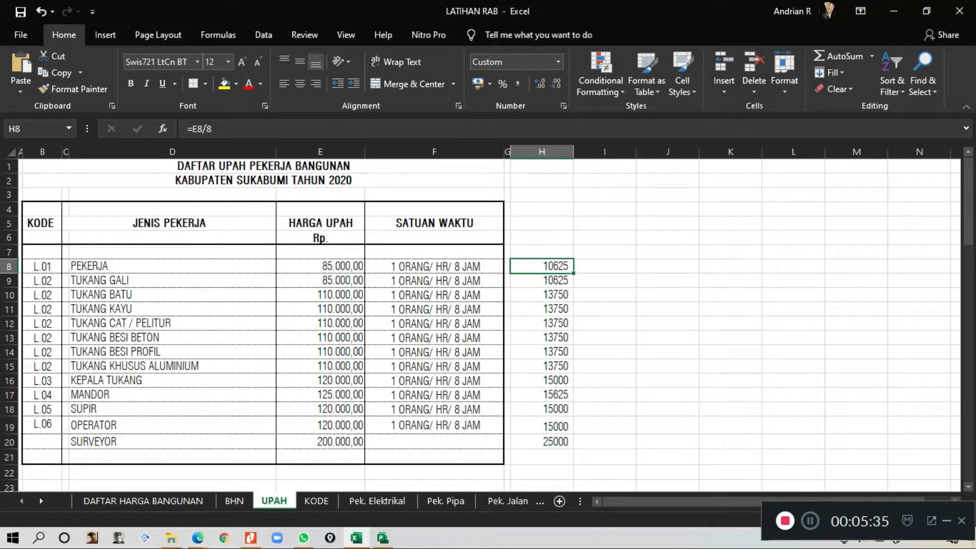
# Step: Return to the Google Meet call in Edge and admit the two newly waiting participants
pyautogui.click(198, 538)
pyautogui.click(122, 478)
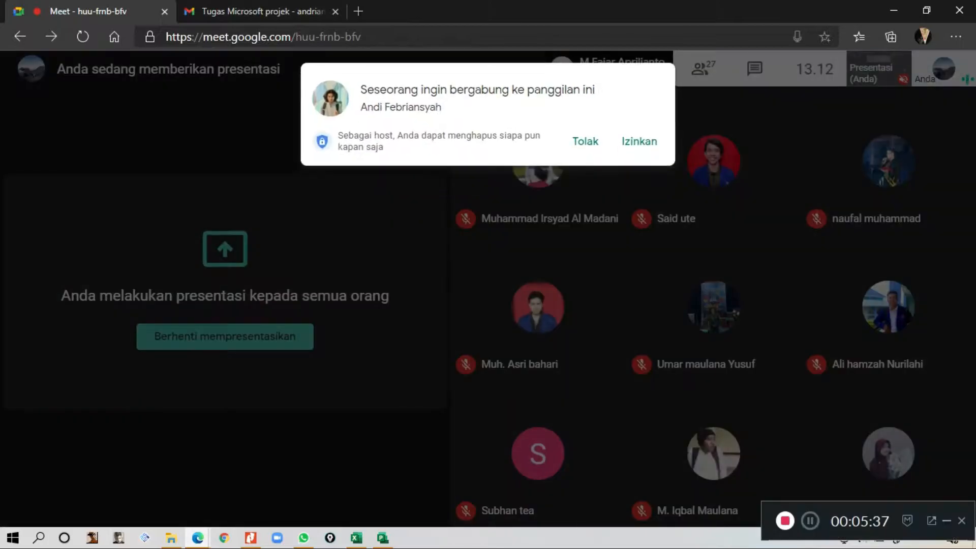
pyautogui.click(639, 141)
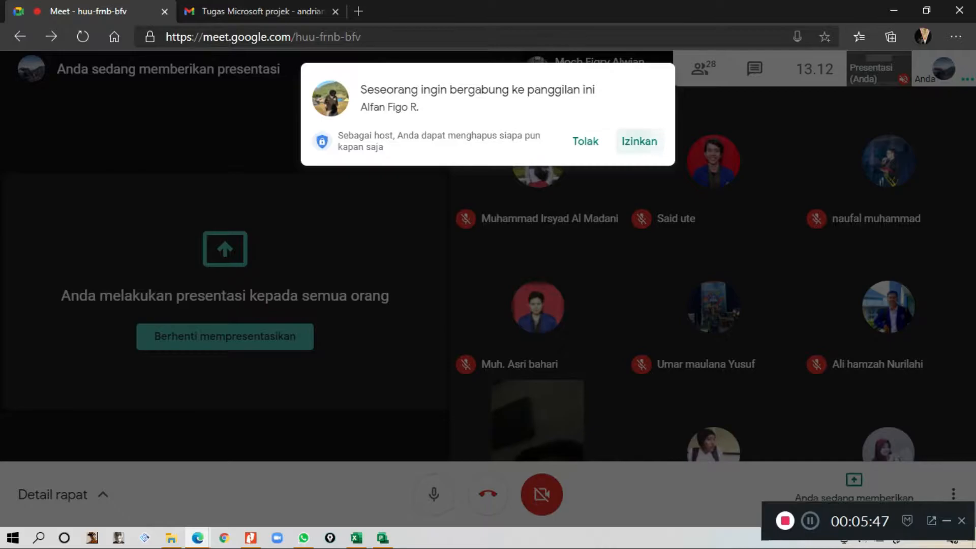
pyautogui.click(639, 142)
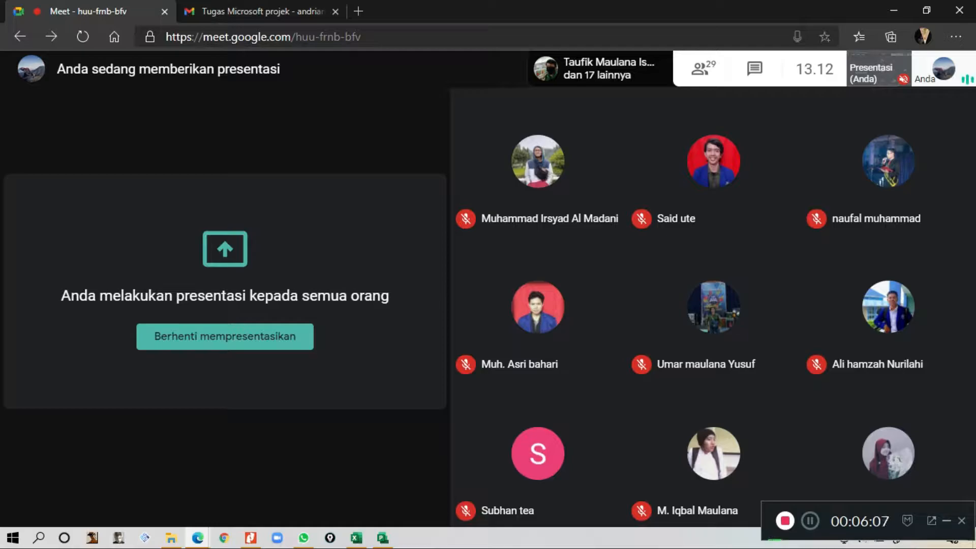
# Step: Switch back to the Excel workbook and review the hourly wages in H8:H20 of the UPAH sheet
pyautogui.click(357, 537)
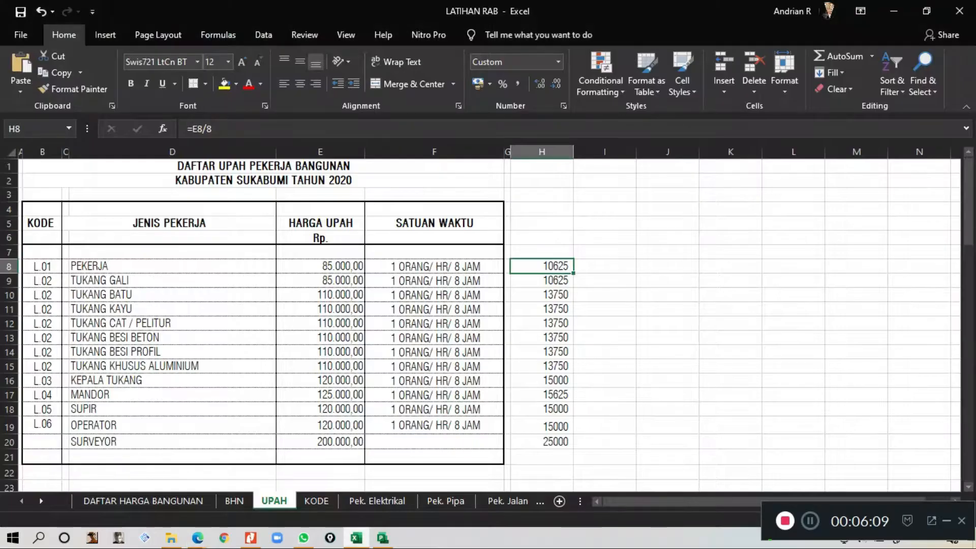
pyautogui.click(603, 324)
pyautogui.moveTo(542, 266); pyautogui.dragTo(542, 441)
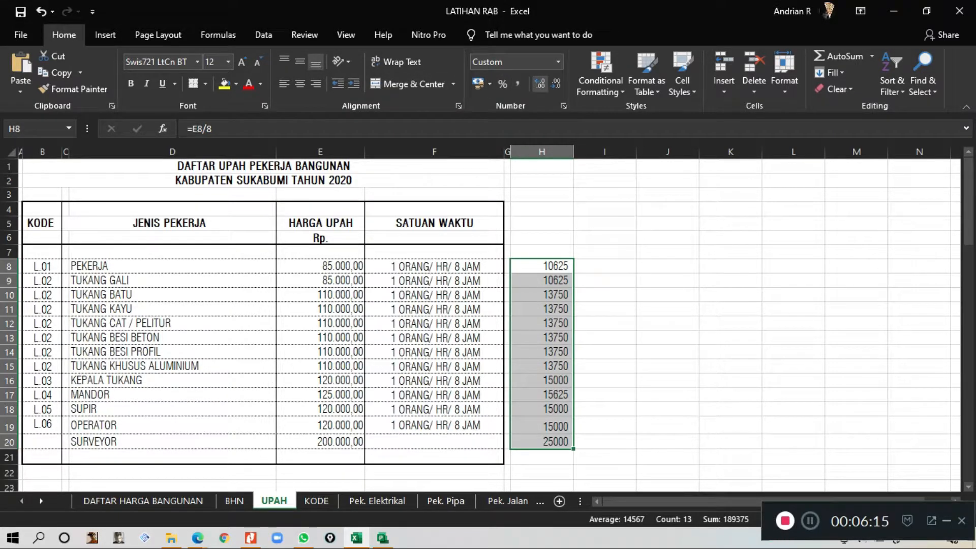
pyautogui.click(434, 180)
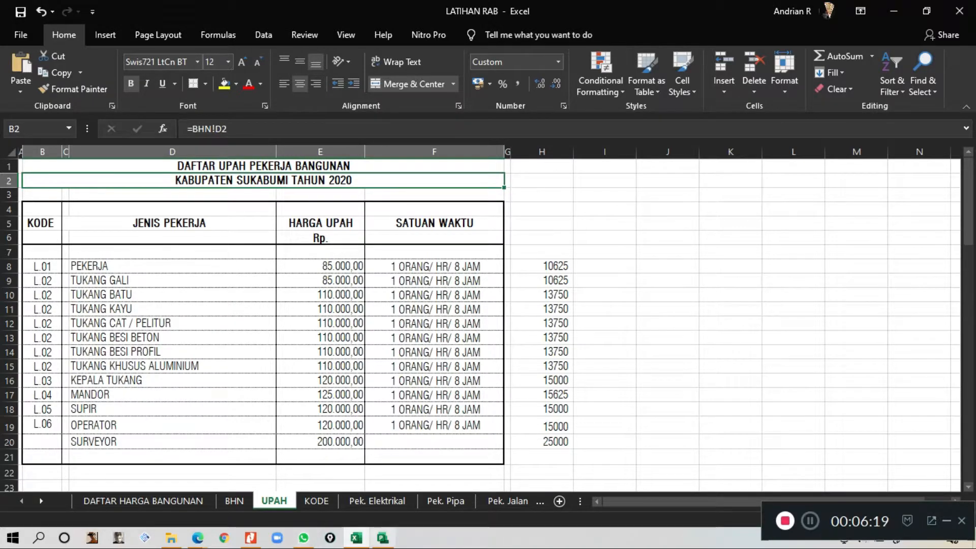
# Step: Switch to the Project Contoh file in Microsoft Project, look over its first tasks and display the Resource Sheet view
pyautogui.click(382, 537)
pyautogui.scroll(20, 305, 315)
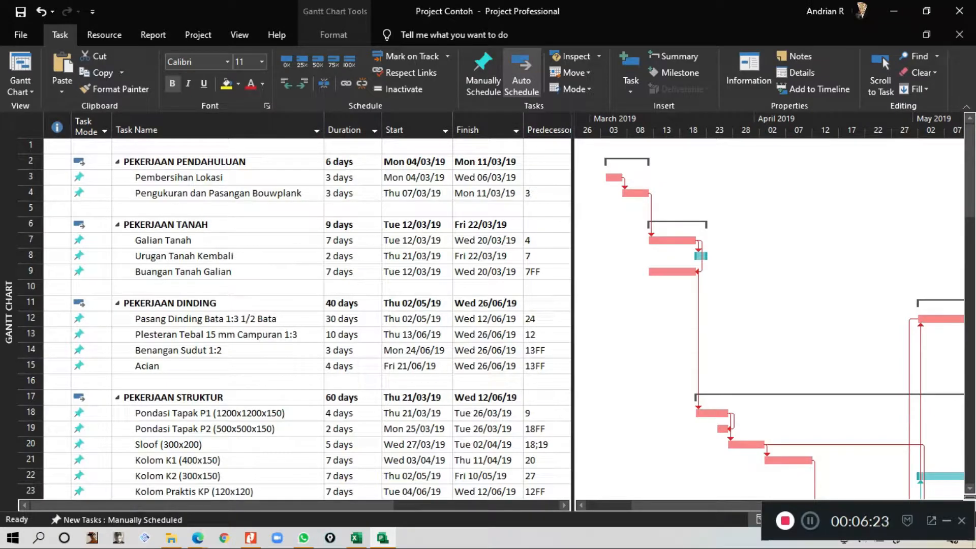
pyautogui.click(218, 161)
pyautogui.click(218, 193)
pyautogui.click(219, 145)
pyautogui.click(219, 177)
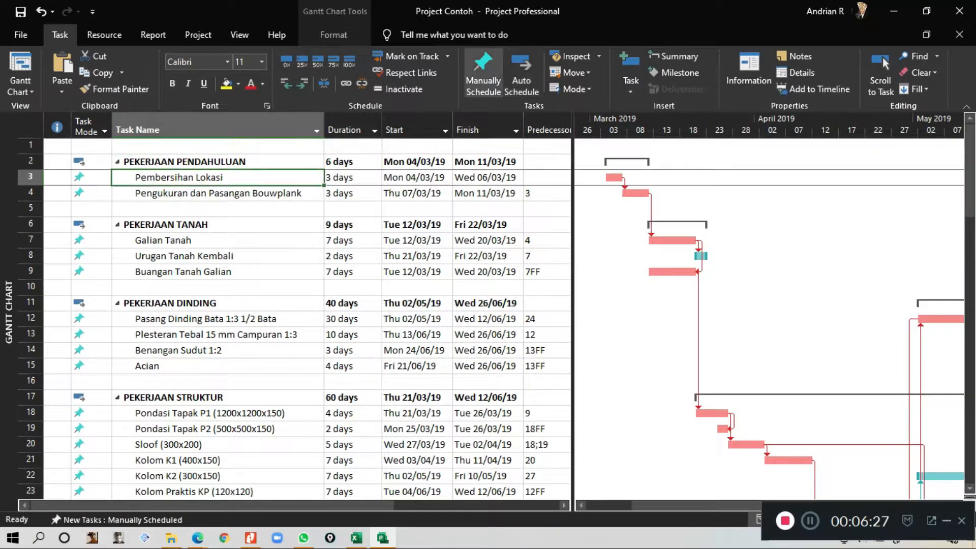
pyautogui.click(21, 85)
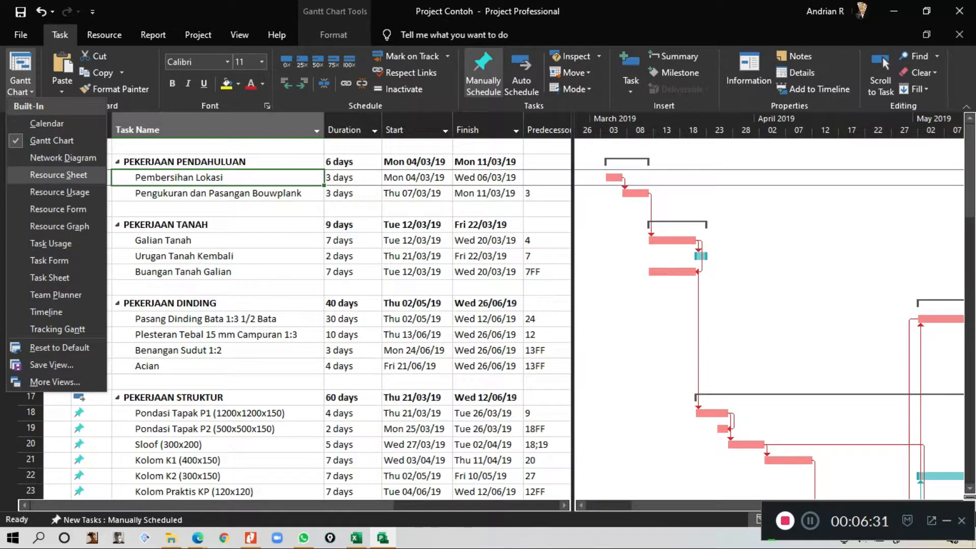
pyautogui.click(58, 174)
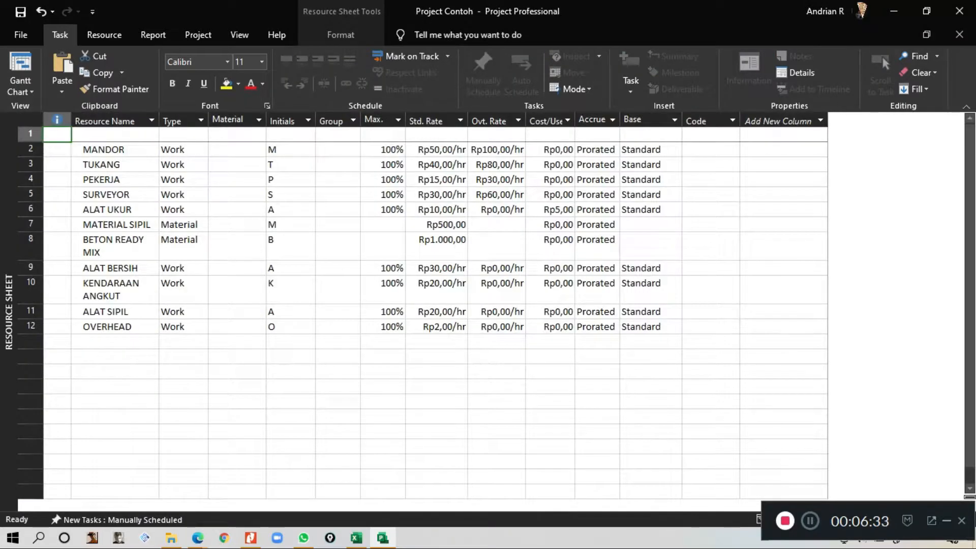
# Step: Delete all existing resources from MANDOR through OVERHEAD in the resource sheet
pyautogui.moveTo(30, 148); pyautogui.dragTo(30, 326)
pyautogui.rightClick(28, 304)
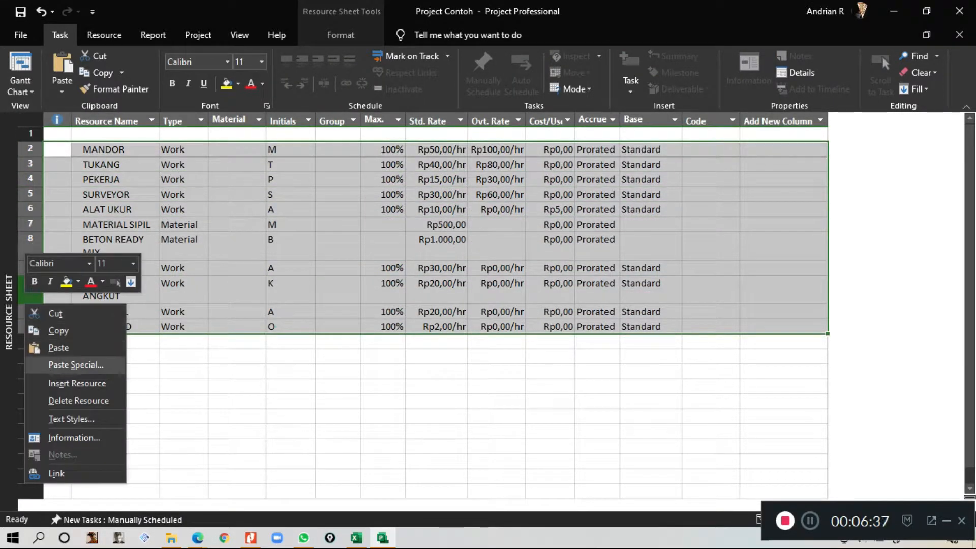
pyautogui.click(78, 400)
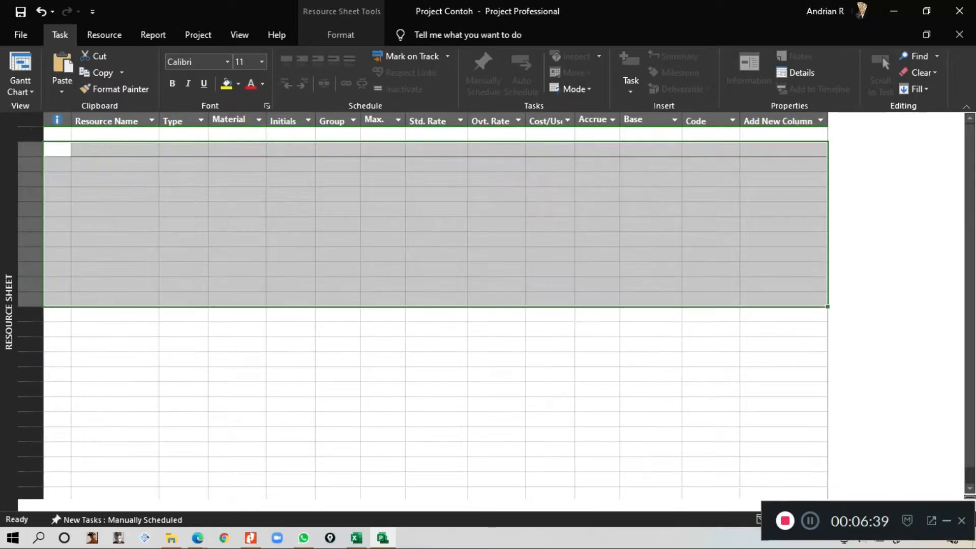
pyautogui.click(181, 314)
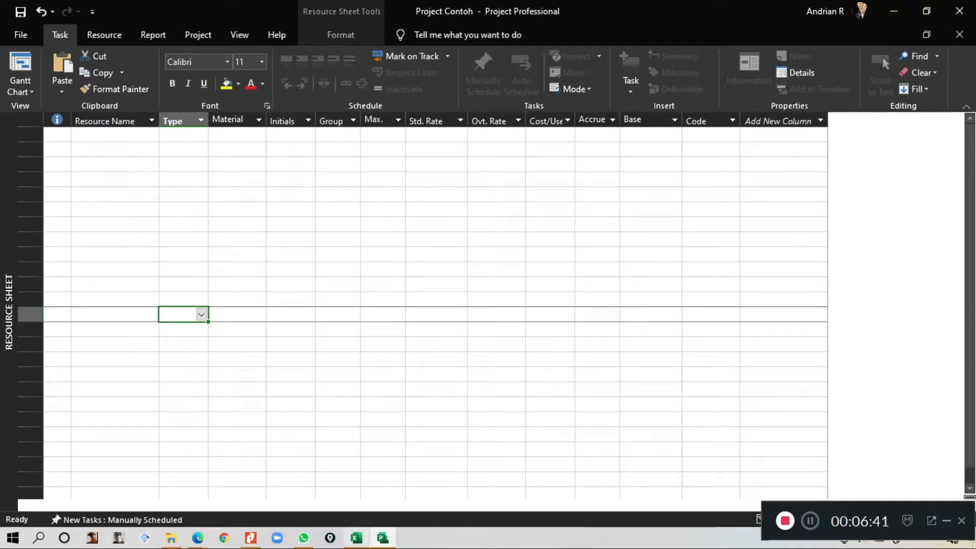
# Step: Copy the worker types in D8:D20 of Excel's UPAH sheet into Microsoft Project's Resource Name column, starting at the first row
pyautogui.hotkey('alt', 'Tab')
pyautogui.moveTo(172, 266); pyautogui.dragTo(172, 441)
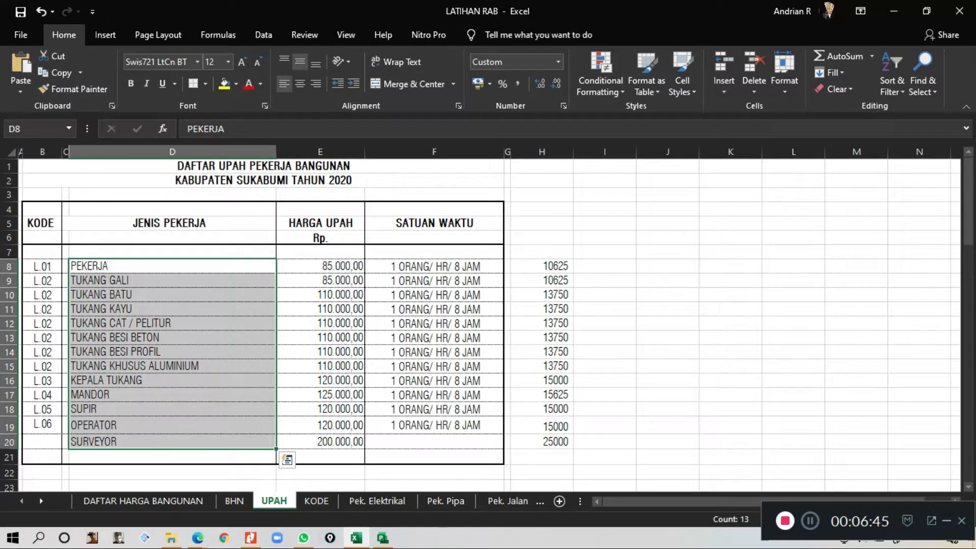
pyautogui.hotkey('ctrl', 'c')
pyautogui.click(383, 538)
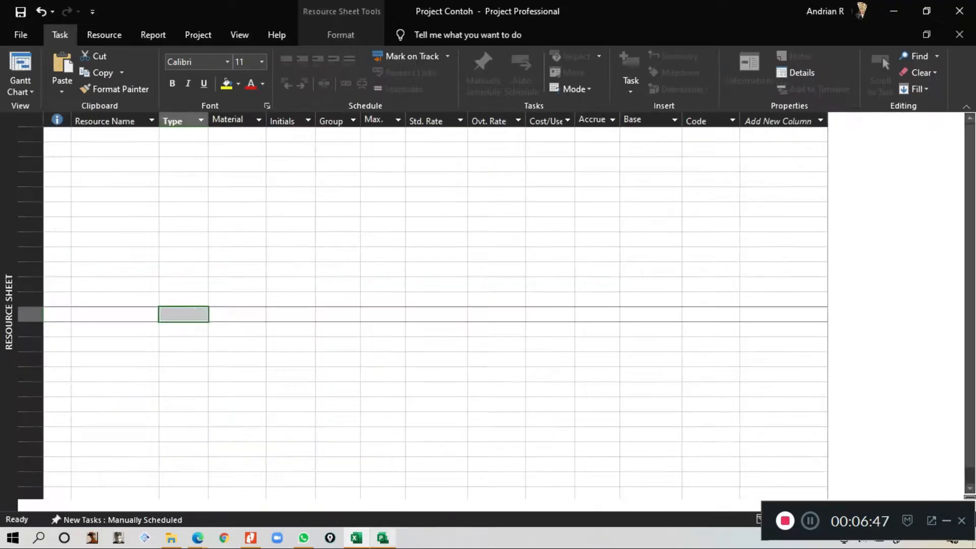
pyautogui.click(115, 135)
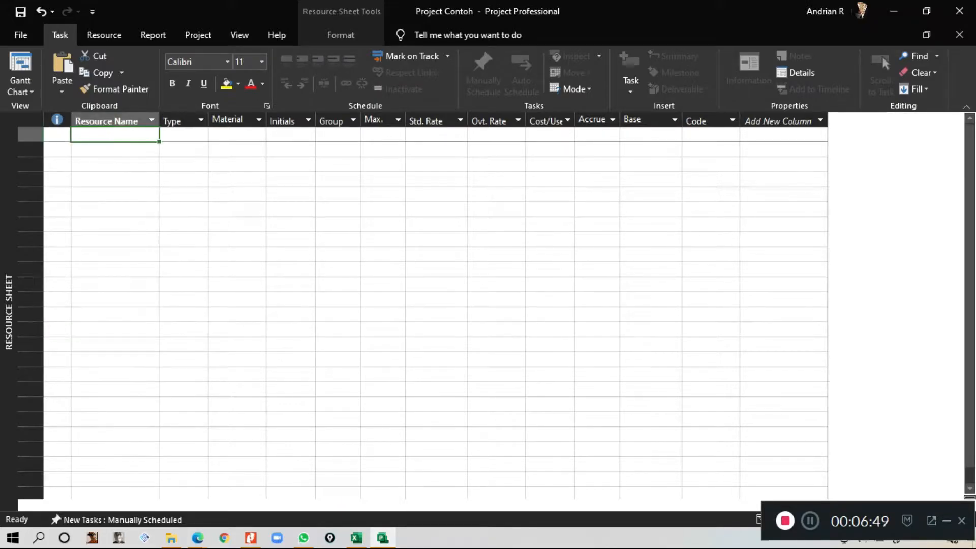
pyautogui.hotkey('ctrl', 'v')
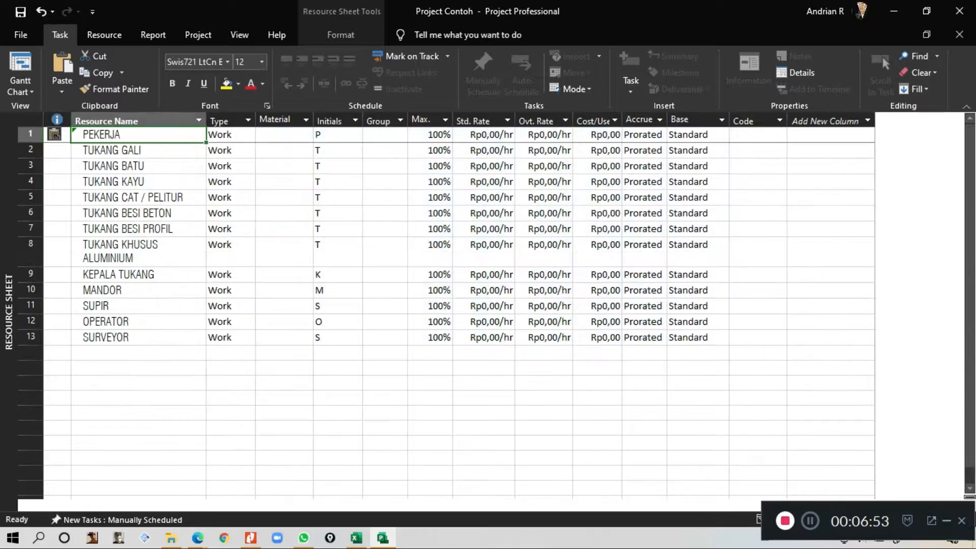
pyautogui.click(284, 398)
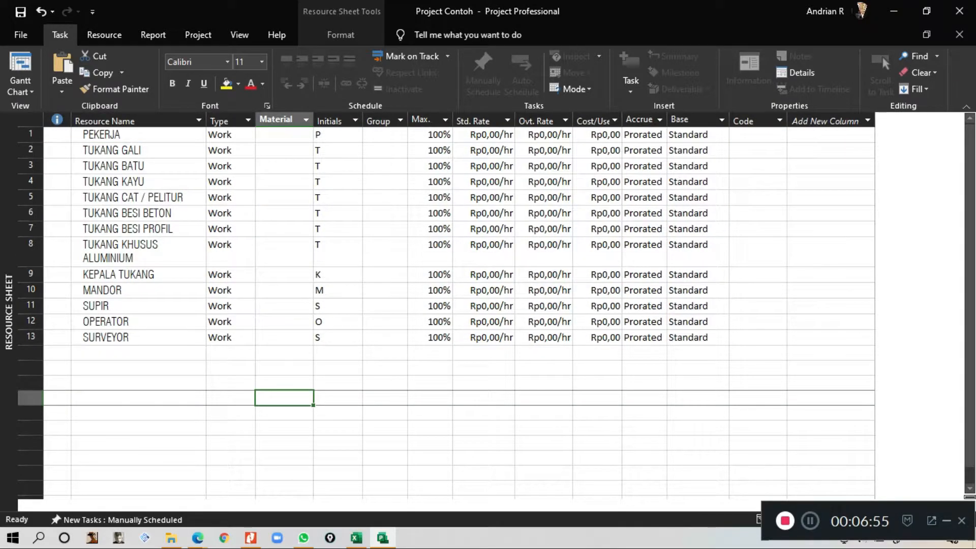
# Step: Examine the standard rates of the pasted worker resources, from PEKERJA down to SUPIR
pyautogui.click(484, 368)
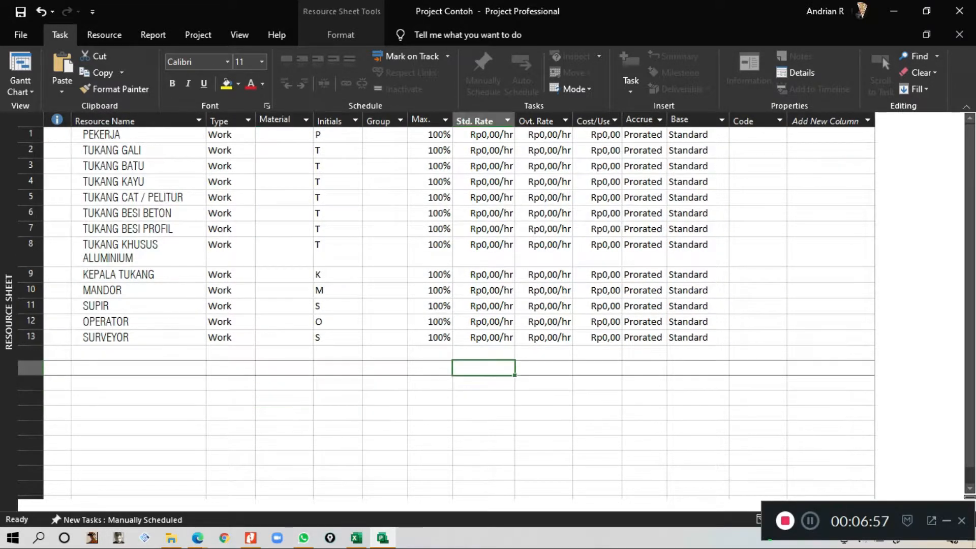
pyautogui.click(484, 134)
pyautogui.click(484, 166)
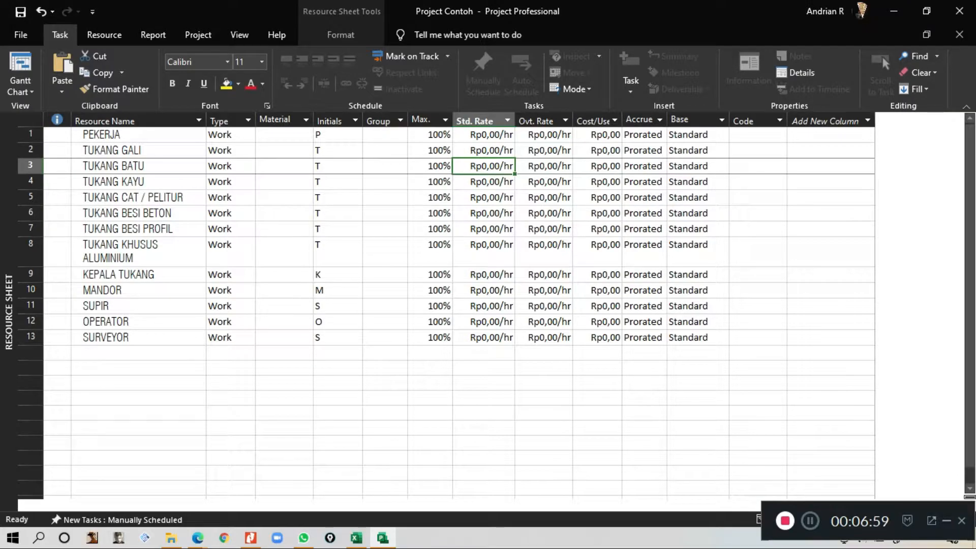
pyautogui.click(483, 135)
pyautogui.click(484, 182)
pyautogui.click(484, 135)
pyautogui.click(484, 182)
pyautogui.click(484, 214)
pyautogui.click(484, 251)
pyautogui.click(484, 305)
pyautogui.click(484, 135)
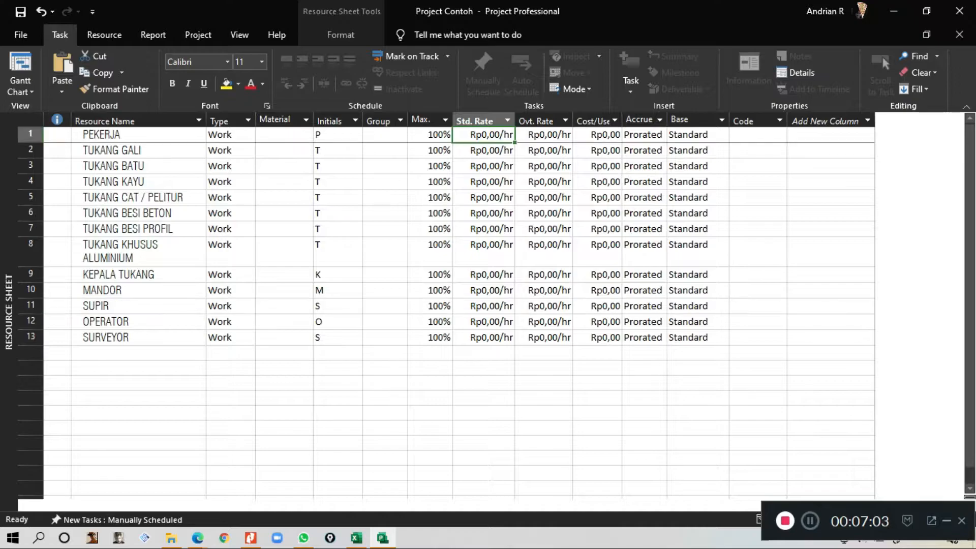
# Step: Copy the hourly wages in H8:H20 of Excel's UPAH sheet into Microsoft Project's Std. Rate column, starting at the PEKERJA row
pyautogui.hotkey('alt', 'Tab')
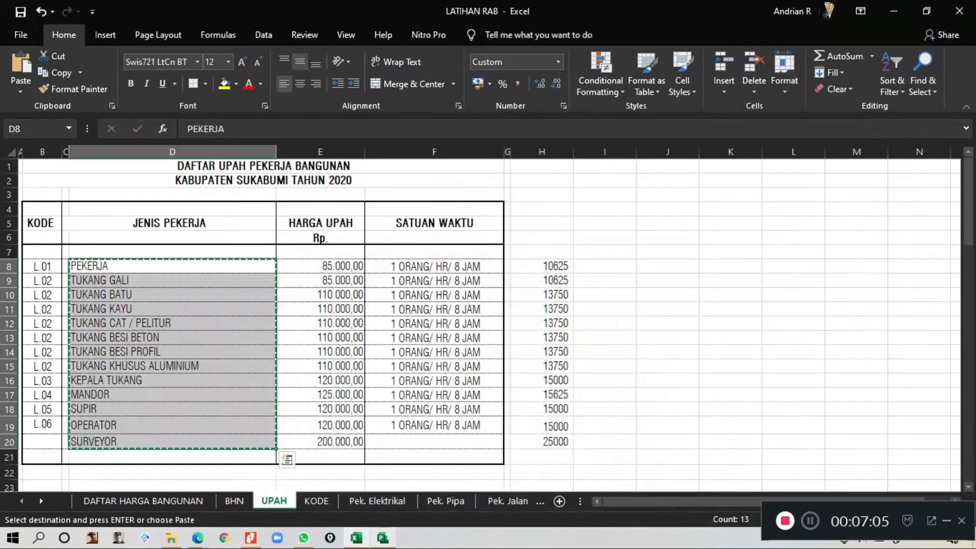
pyautogui.moveTo(541, 266); pyautogui.dragTo(542, 442)
pyautogui.hotkey('ctrl', 'c')
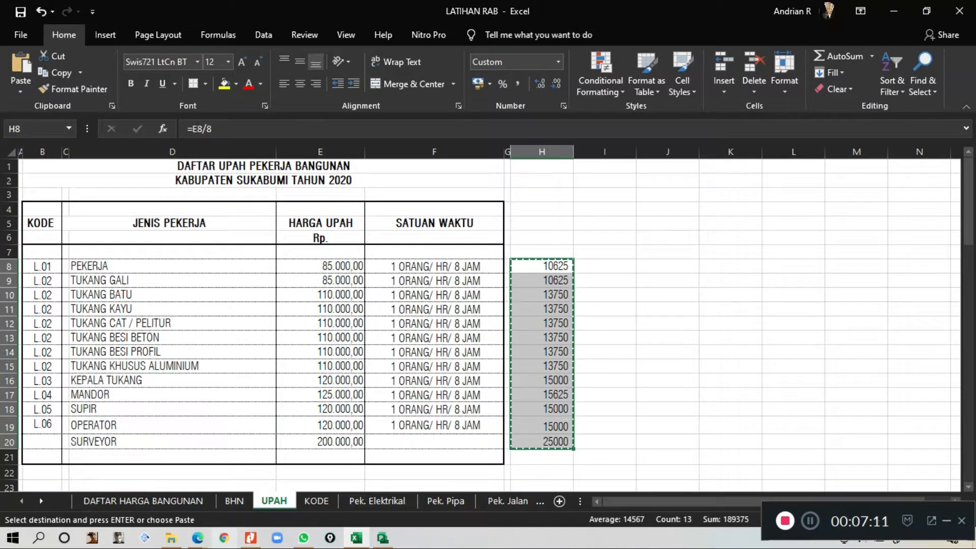
pyautogui.hotkey('alt', 'Tab')
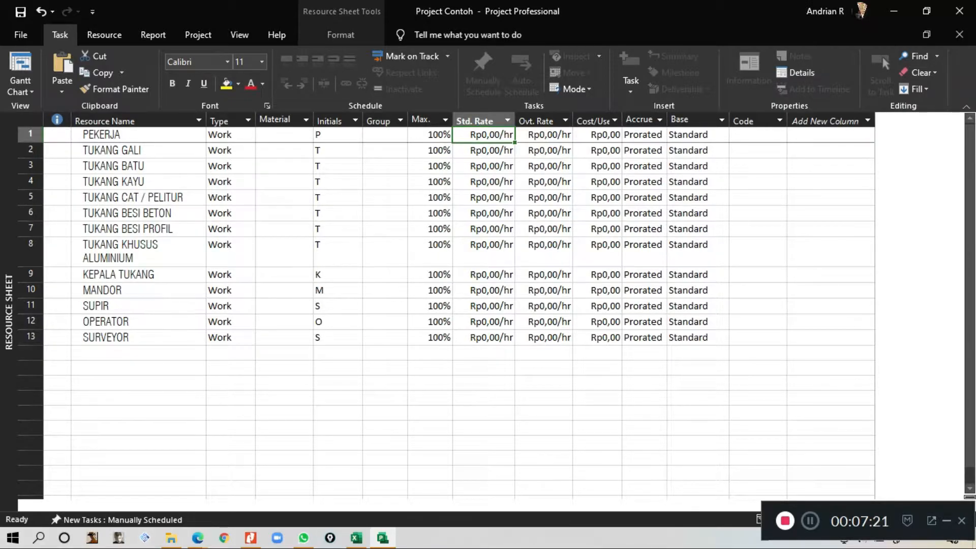
pyautogui.hotkey('ctrl', 'v')
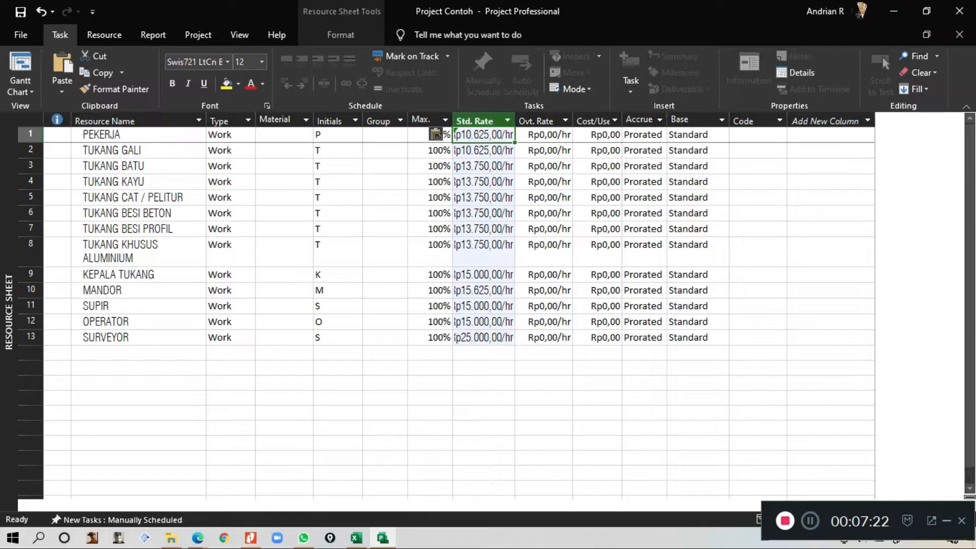
# Step: Set the Std. Rate column's font size to 11 and widen the column so the full rates fit
pyautogui.click(478, 121)
pyautogui.click(262, 62)
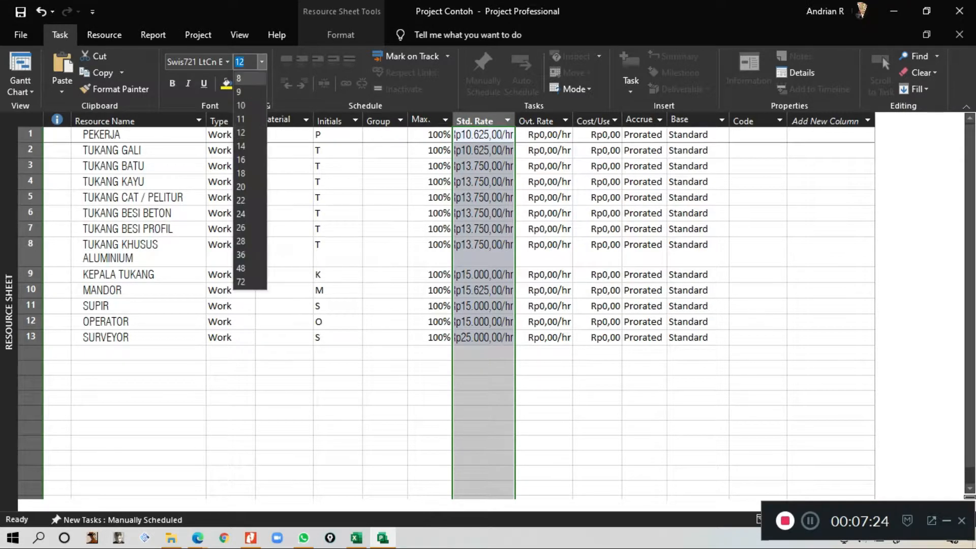
pyautogui.click(246, 118)
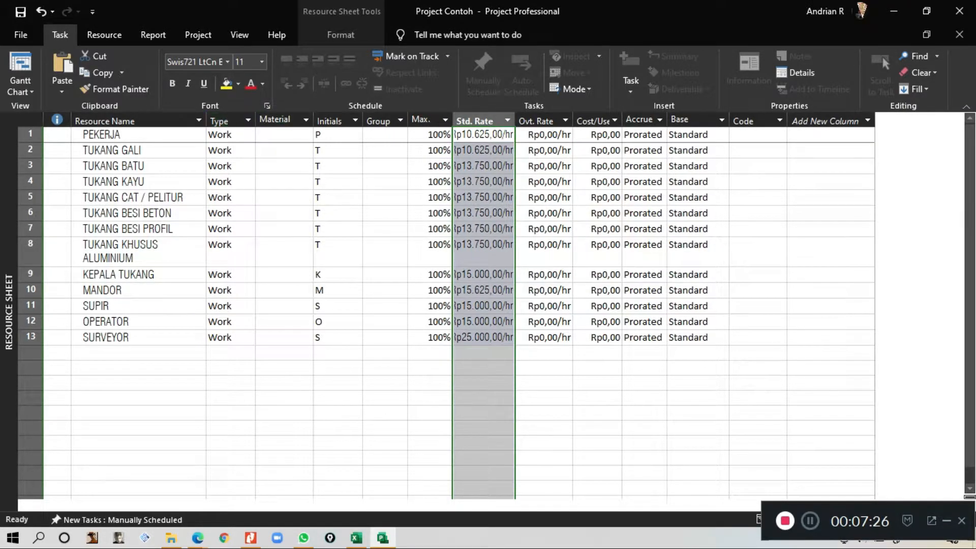
pyautogui.moveTo(514, 120); pyautogui.dragTo(563, 121)
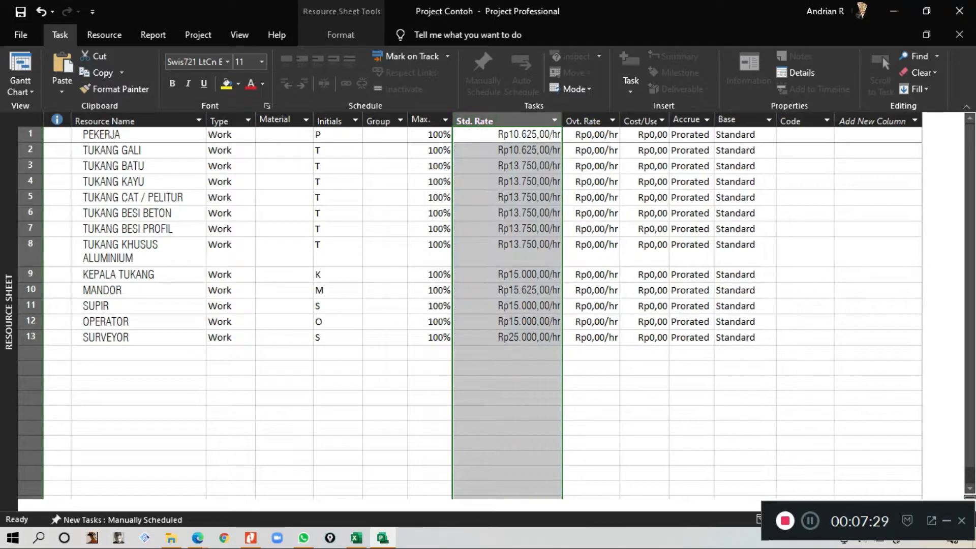
pyautogui.click(644, 398)
pyautogui.click(385, 427)
pyautogui.click(231, 398)
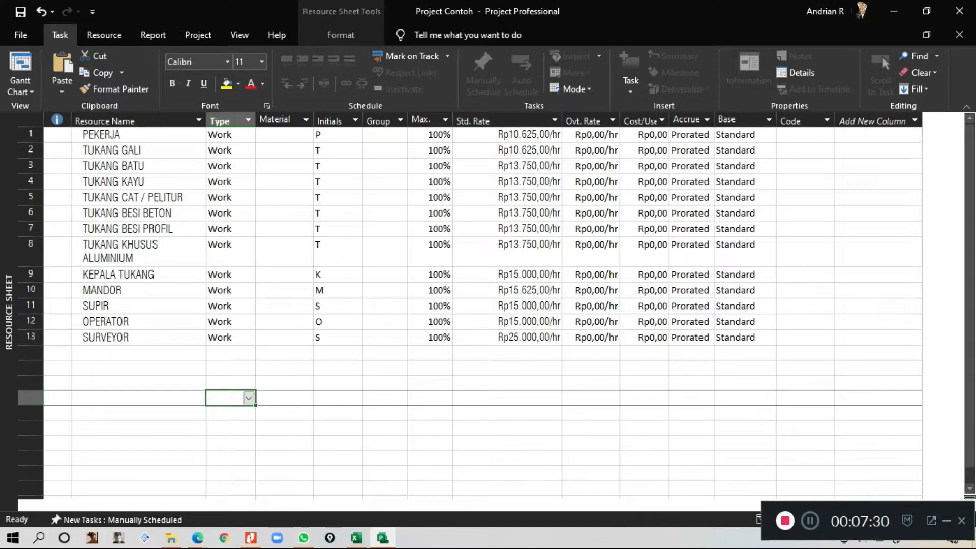
pyautogui.click(138, 413)
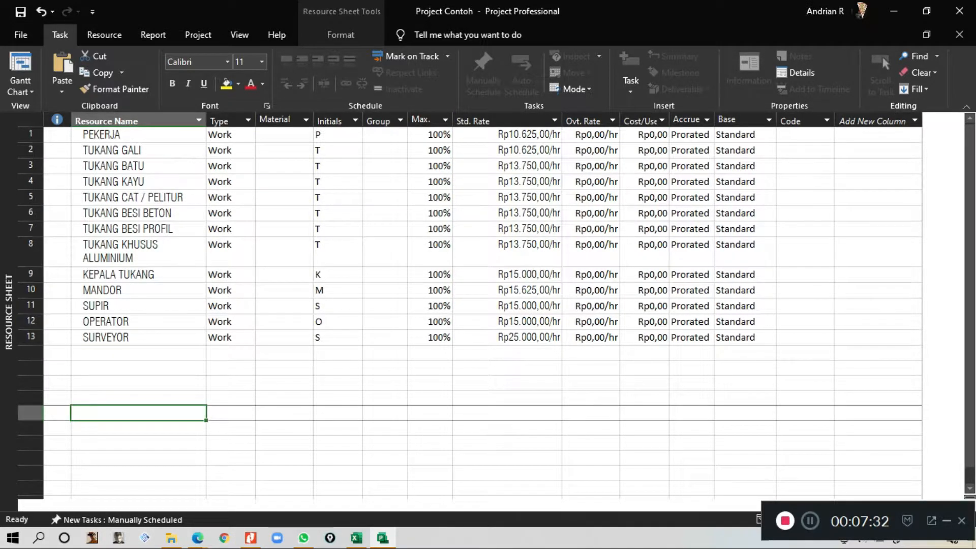
# Step: Set the maximum units of the PEKERJA resource to 200%
pyautogui.click(430, 135)
pyautogui.click(429, 182)
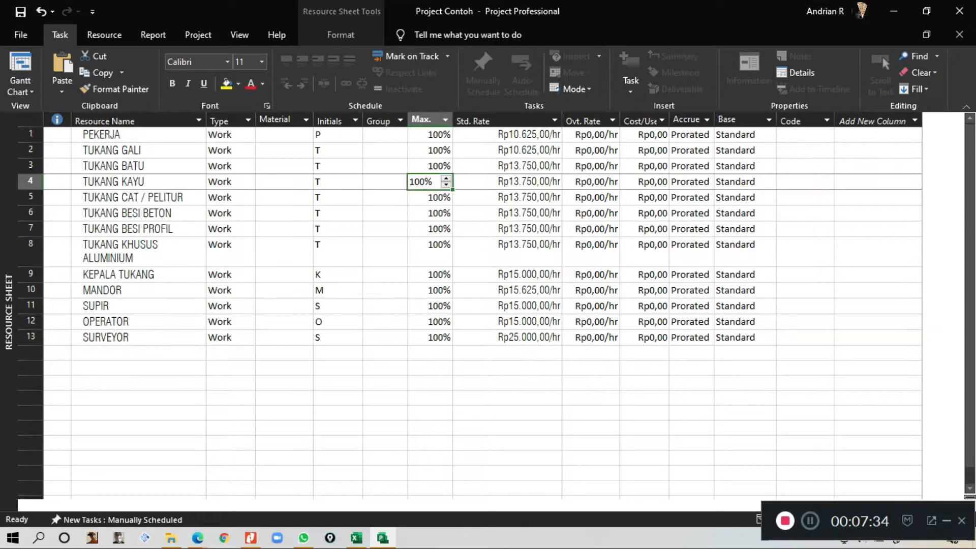
pyautogui.click(426, 151)
pyautogui.click(427, 182)
pyautogui.click(426, 135)
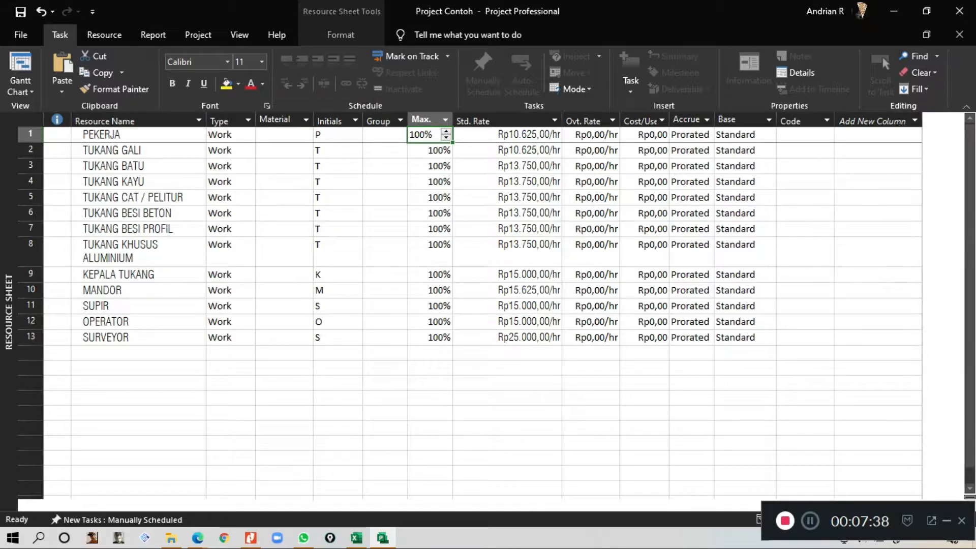
pyautogui.hotkey('ctrl', 'a')
pyautogui.write('200')
pyautogui.press('Return')
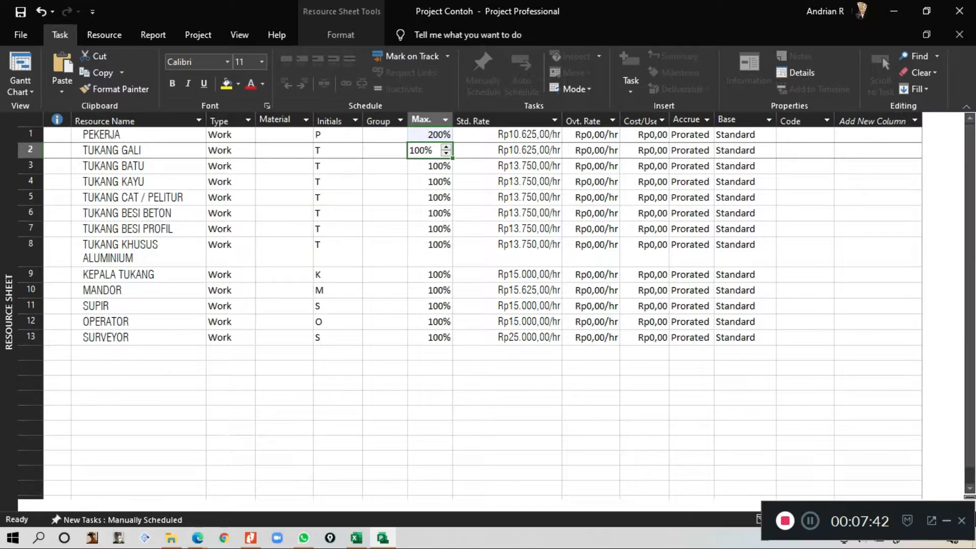
pyautogui.click(429, 367)
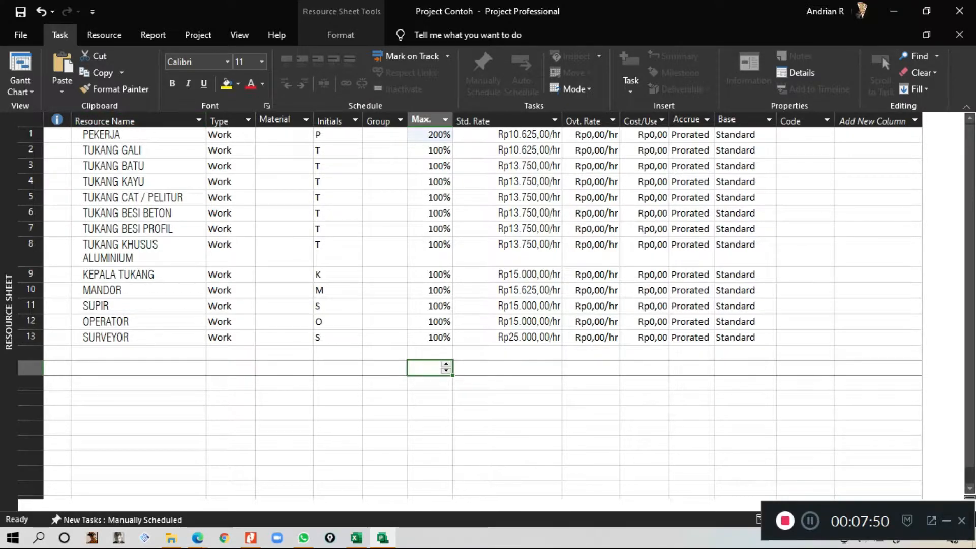
# Step: In the Gantt Chart view, widen the task table to show Resource Names and assign PEKERJA to Pembersihan Lokasi
pyautogui.click(20, 68)
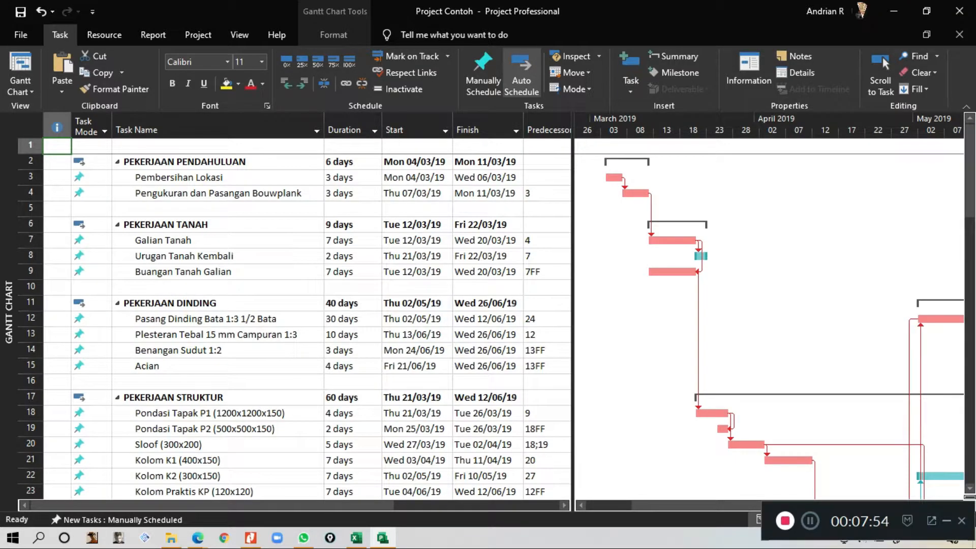
pyautogui.moveTo(573, 305); pyautogui.dragTo(812, 305)
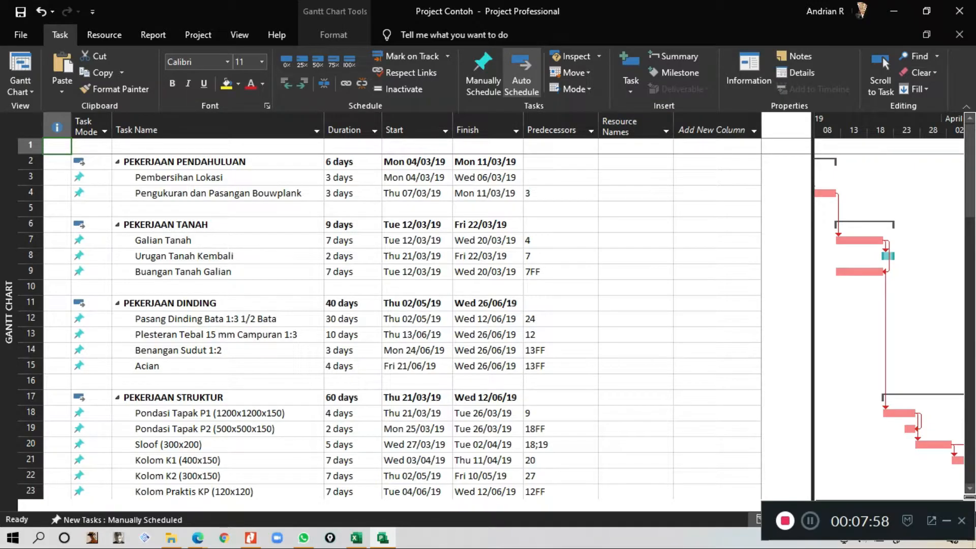
pyautogui.click(632, 178)
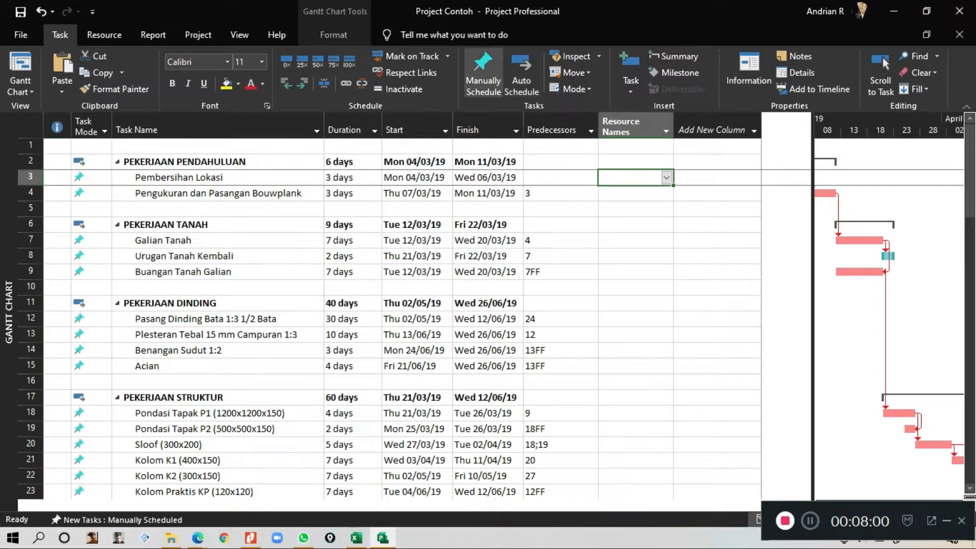
pyautogui.click(666, 177)
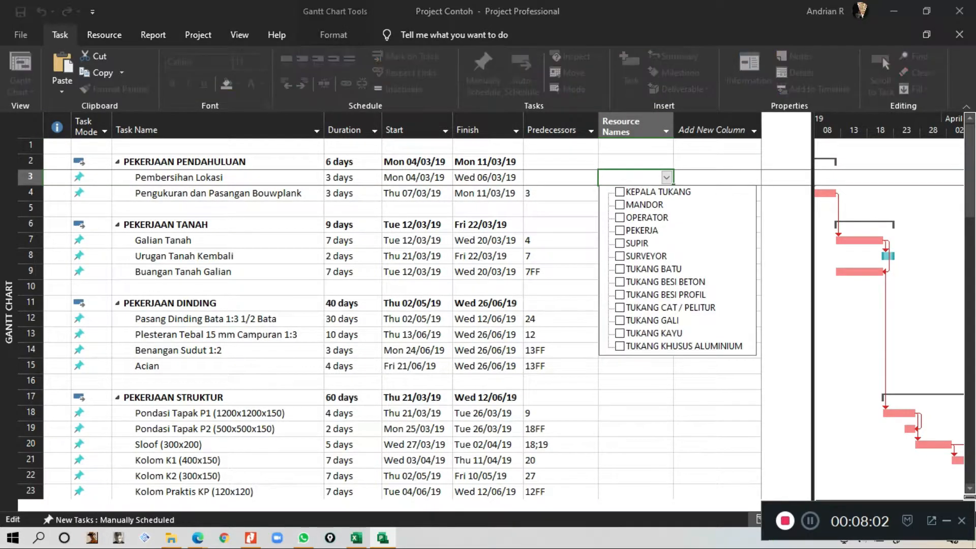
pyautogui.click(620, 230)
pyautogui.press('Return')
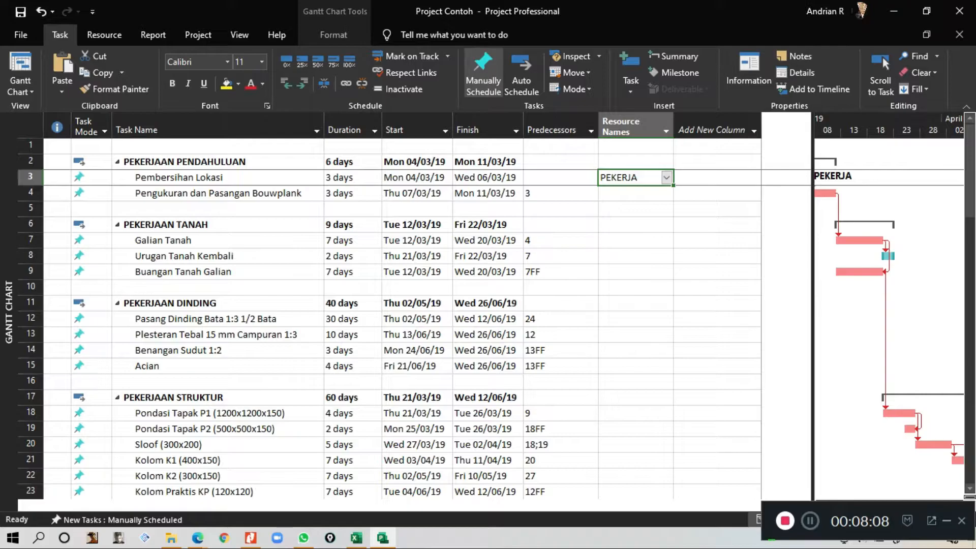
# Step: Assign the PEKERJA and SURVEYOR resources to the Pengukuran dan Pasangan Bouwplank task
pyautogui.click(630, 193)
pyautogui.hotkey('alt', 'Down')
pyautogui.press('Down')
pyautogui.press('Down')
pyautogui.click(620, 272)
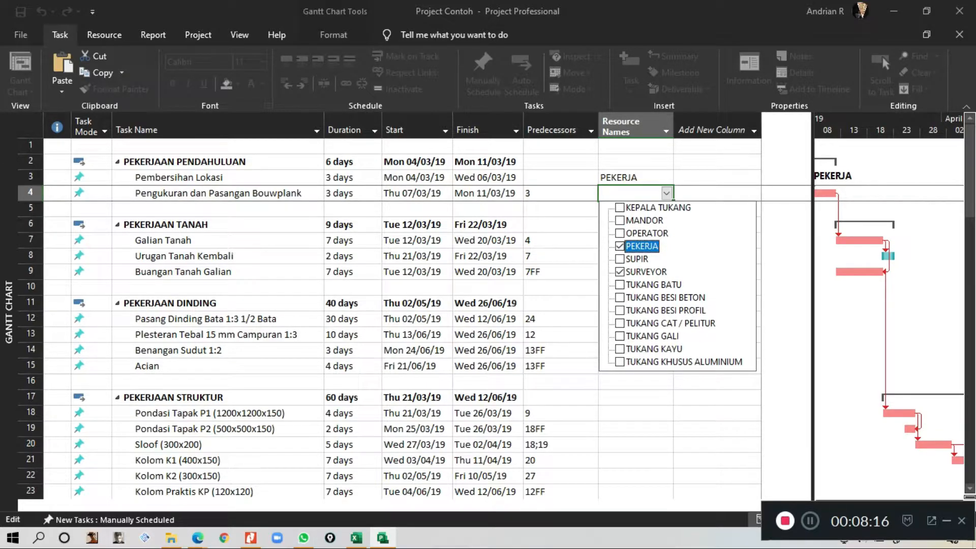
pyautogui.press('Return')
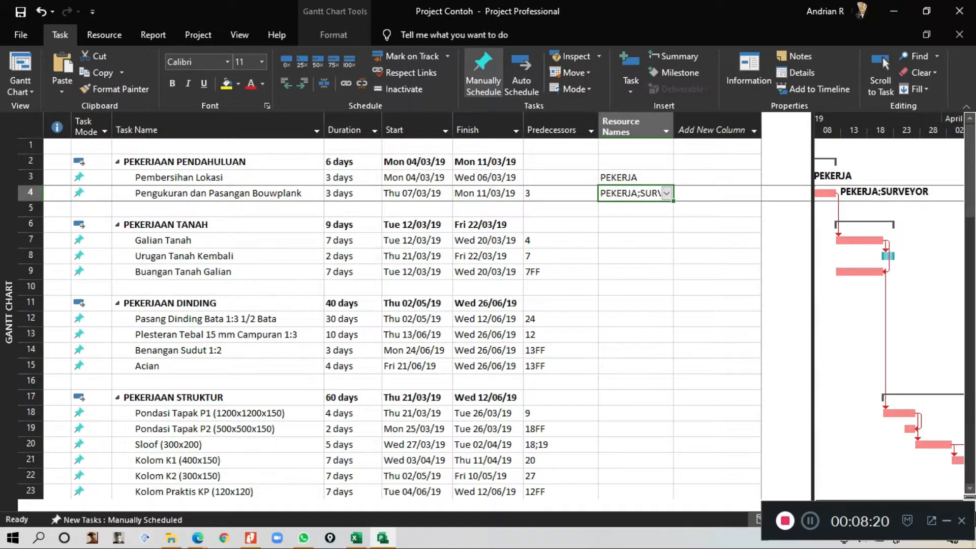
# Step: Assign PEKERJA and a TUKANG resource to the Galian Tanah task
pyautogui.click(636, 240)
pyautogui.click(666, 240)
pyautogui.press('Down')
pyautogui.press('Down')
pyautogui.press('Up')
pyautogui.press('Up')
pyautogui.press('Up')
pyautogui.press('Down')
pyautogui.press('Down')
pyautogui.press('Down')
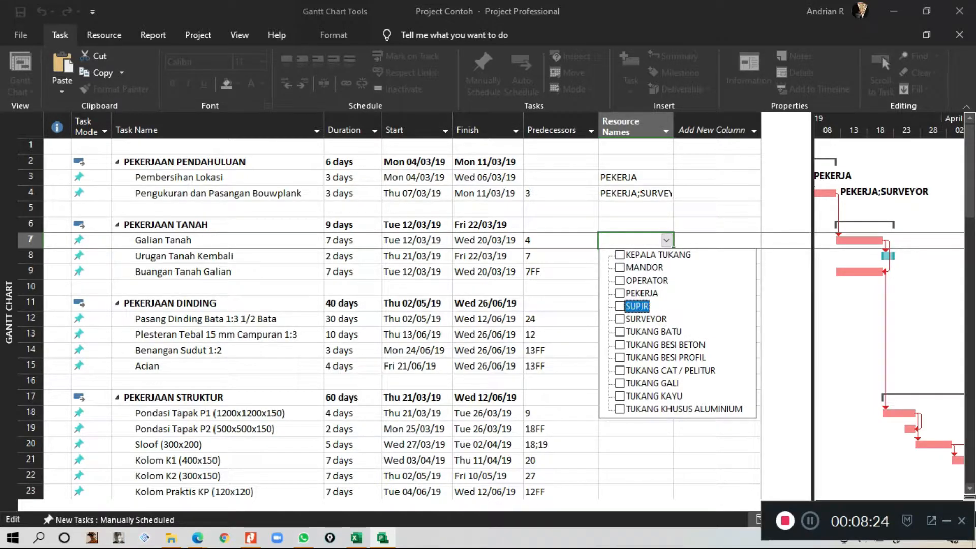
pyautogui.press('Up')
pyautogui.press('space')
pyautogui.press('Down')
pyautogui.press('Down')
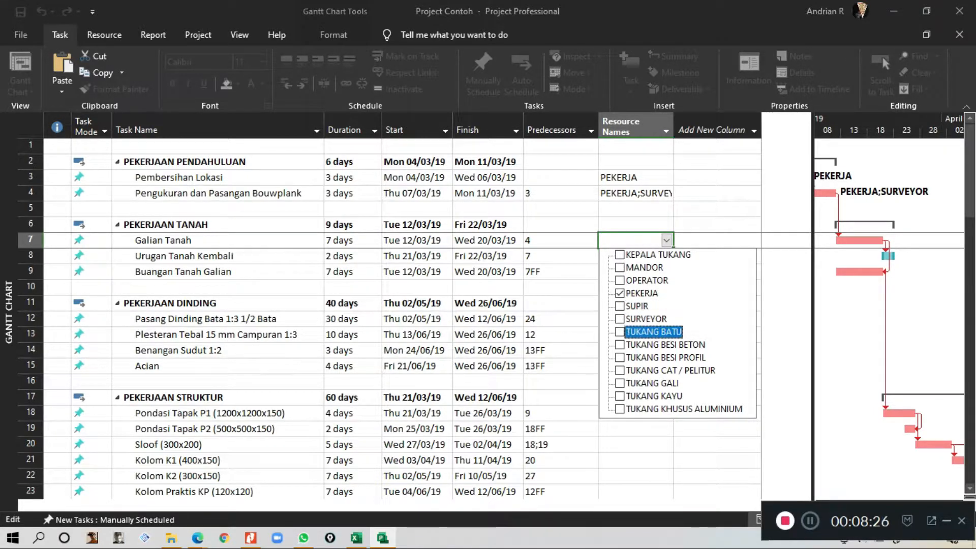
pyautogui.press('Return')
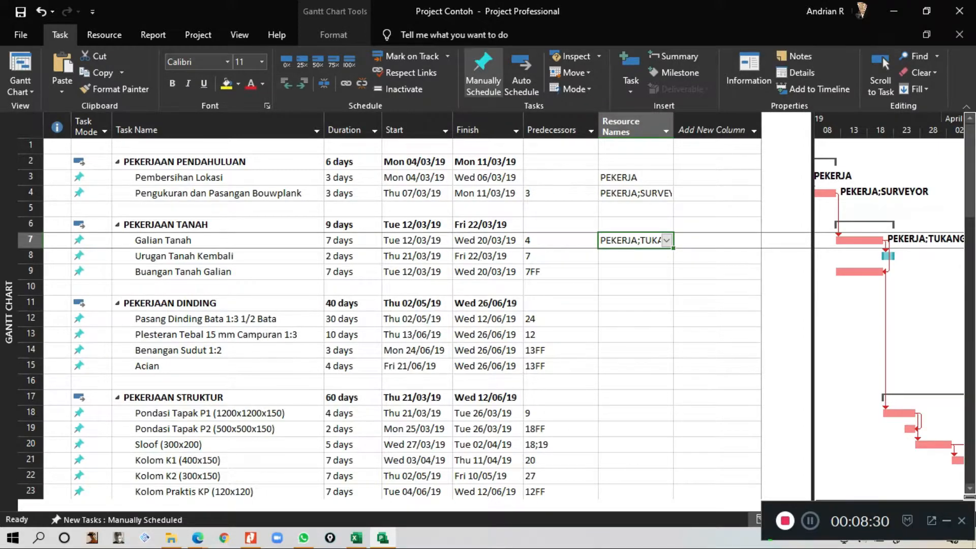
# Step: Switch to the Google Meet call in the browser, admit the waiting participant and return to the Project Contoh file
pyautogui.moveTo(355, 538)
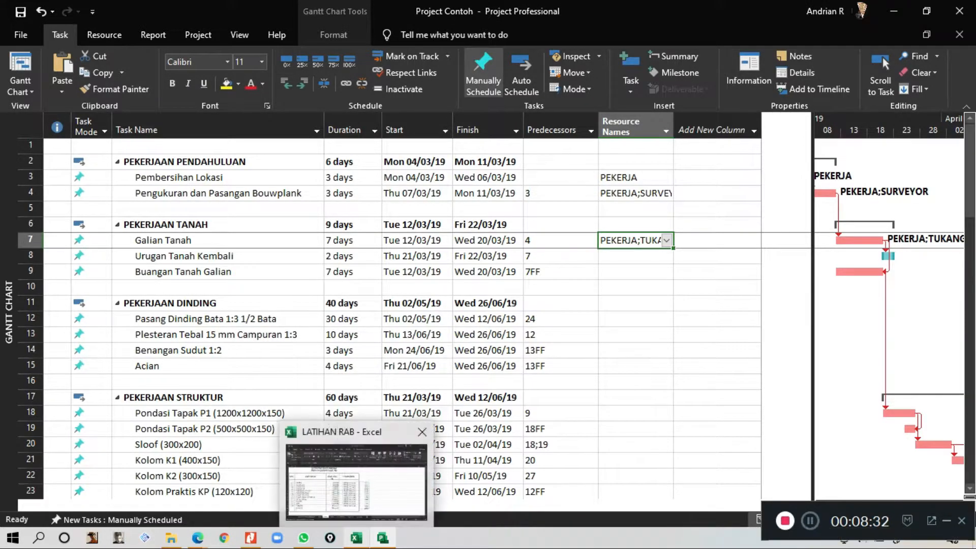
pyautogui.moveTo(198, 538)
pyautogui.click(122, 473)
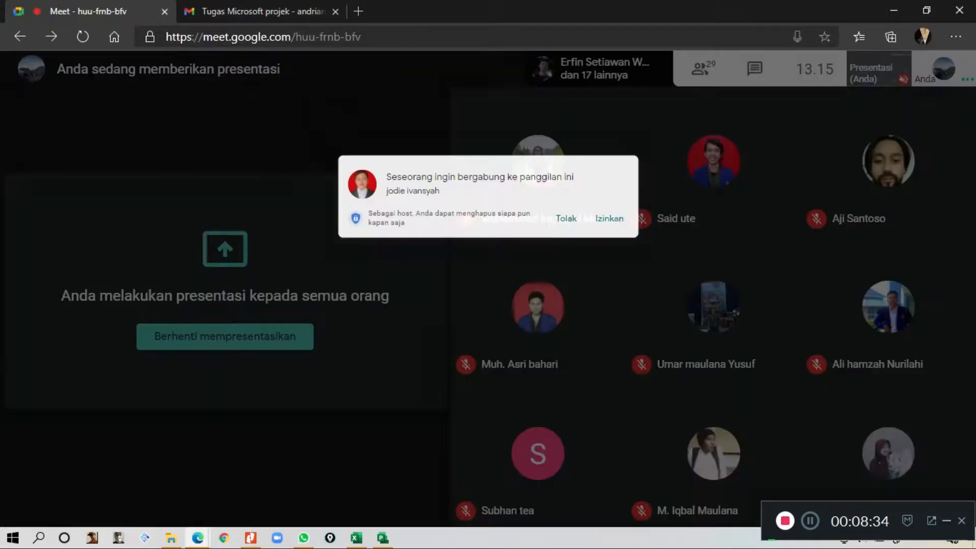
pyautogui.click(638, 136)
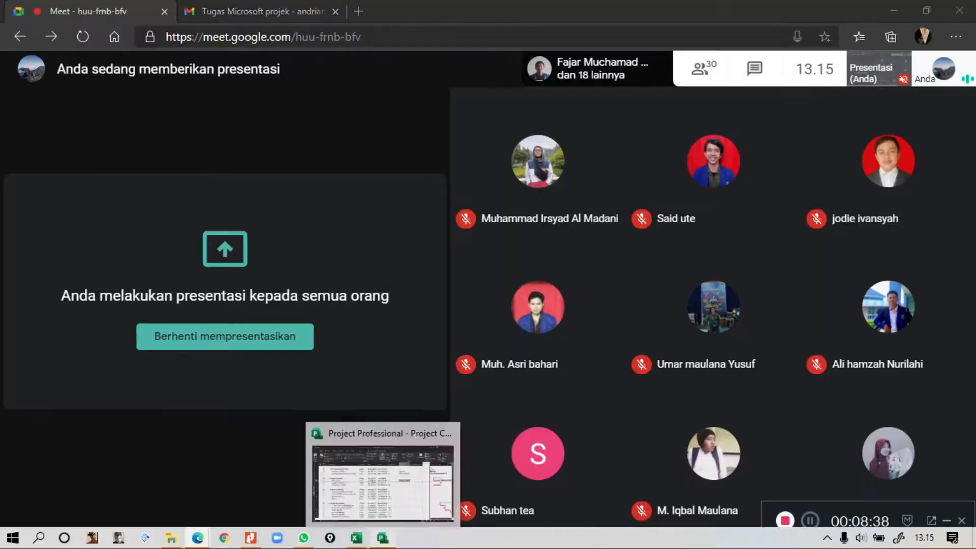
pyautogui.click(383, 537)
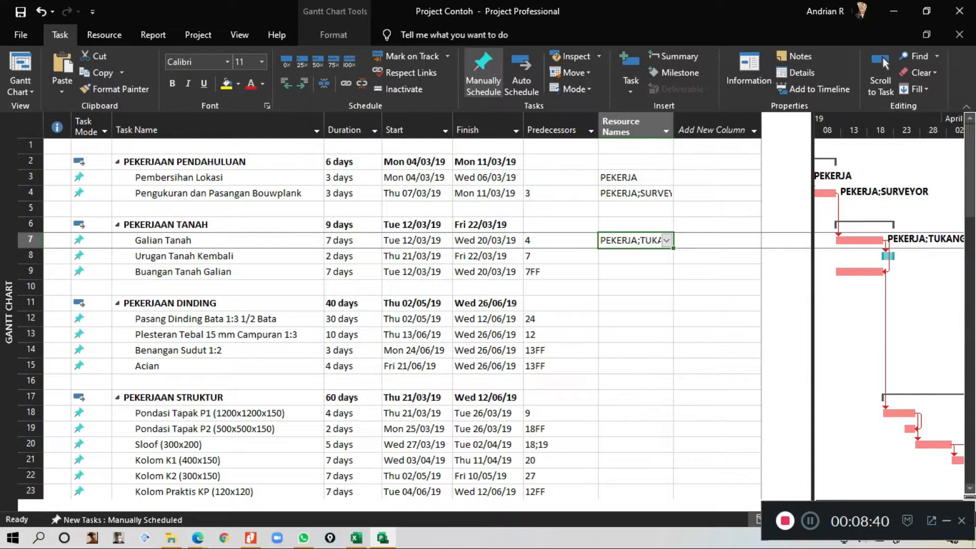
# Step: Assign PEKERJA as the only resource of the Urugan Tanah Kembali task, dropping TUKANG BATU from its selection
pyautogui.press('Return')
pyautogui.click(667, 256)
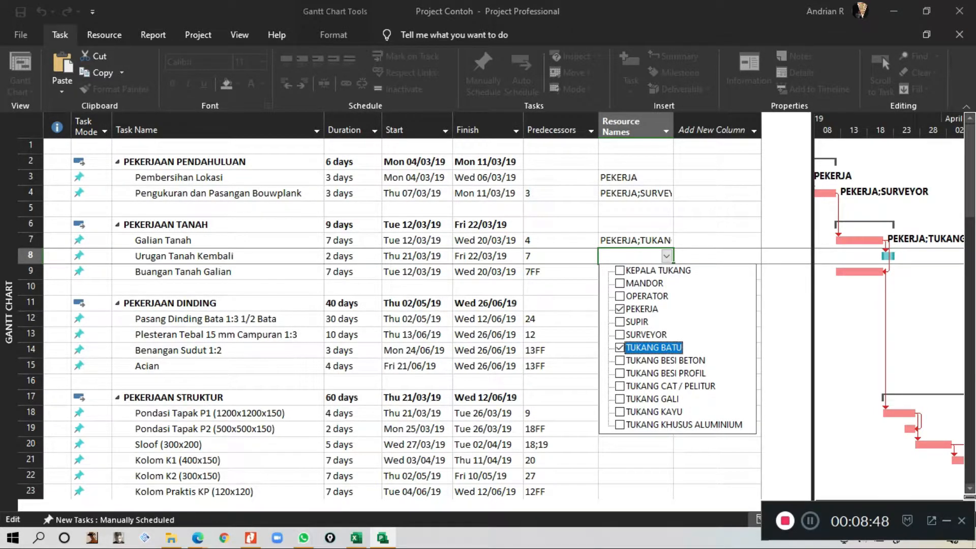
pyautogui.press('Return')
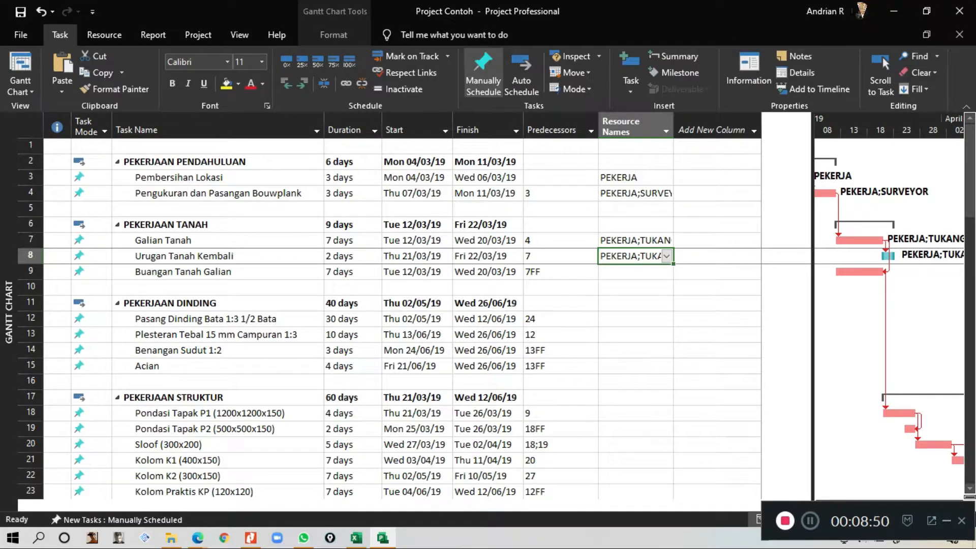
pyautogui.click(666, 257)
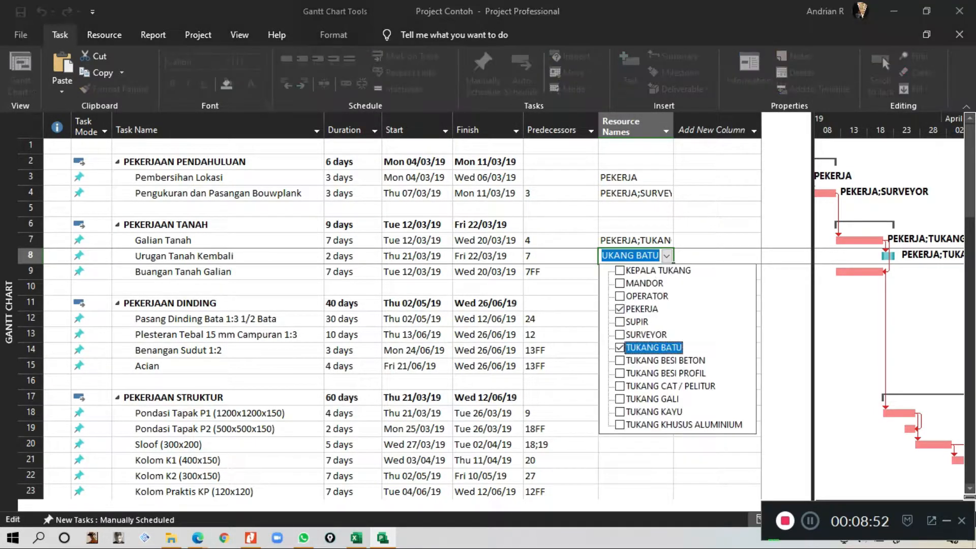
pyautogui.press('Return')
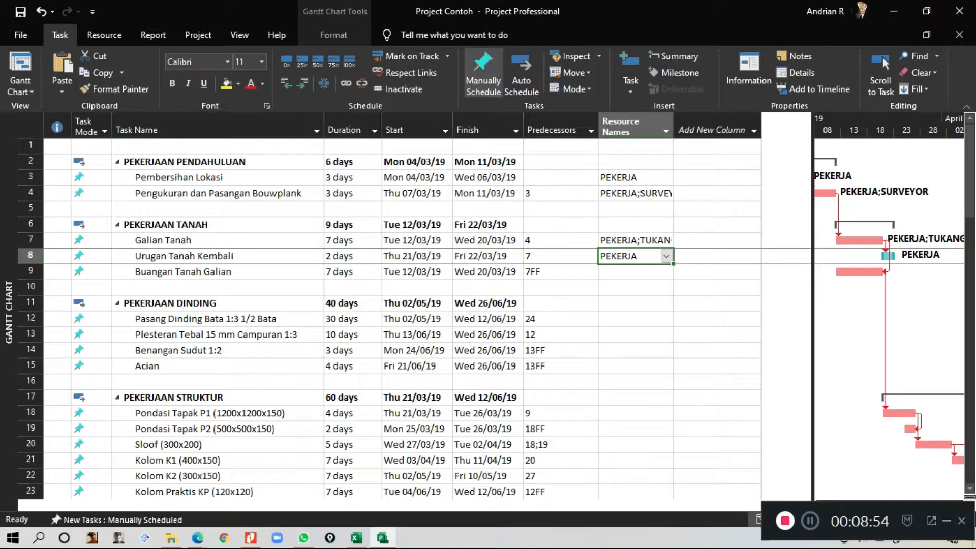
# Step: Assign the PEKERJA resource to the Buangan Tanah Galian task
pyautogui.press('Down')
pyautogui.hotkey('alt', 'Down')
pyautogui.press('Down')
pyautogui.press('Down')
pyautogui.press('Down')
pyautogui.press('Down')
pyautogui.press('Down')
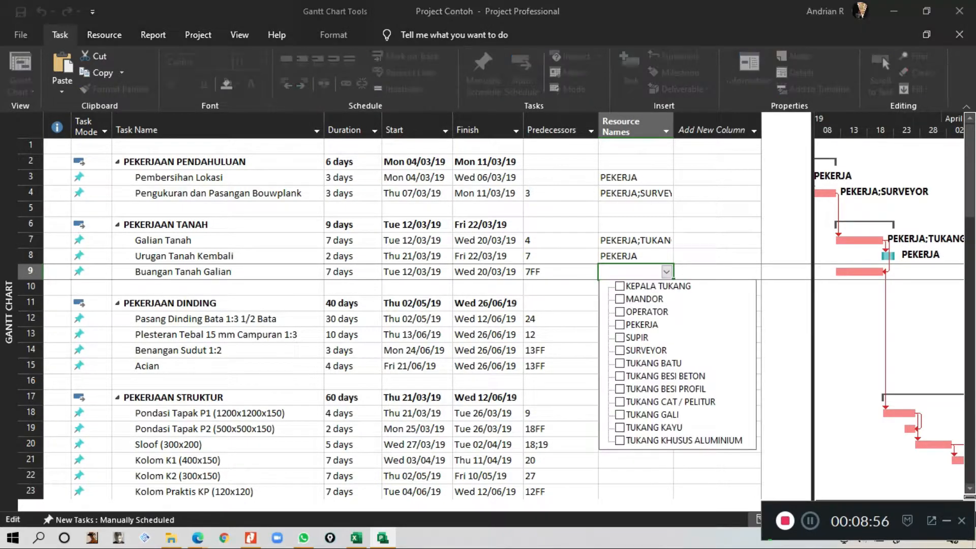
pyautogui.press('Up')
pyautogui.press('space')
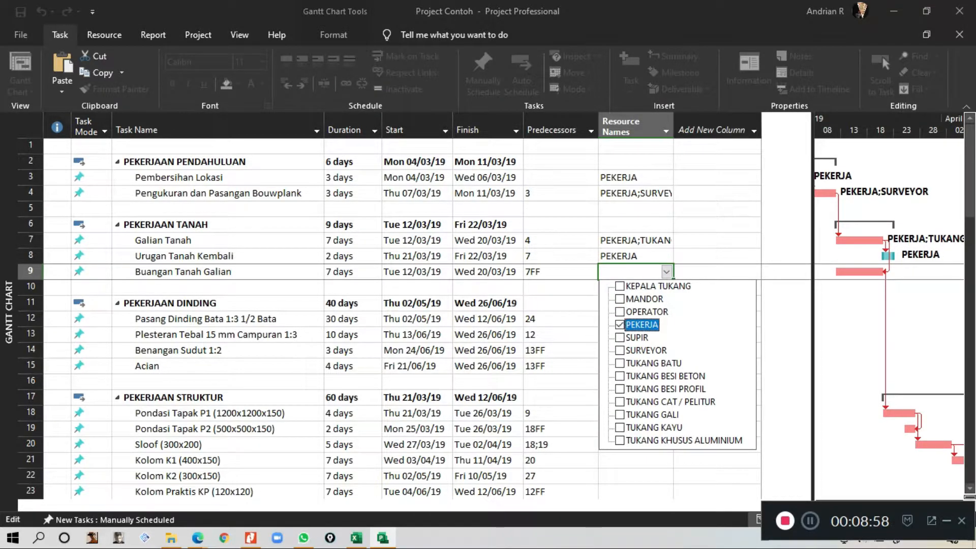
pyautogui.press('Return')
pyautogui.scroll(-2, 401, 316)
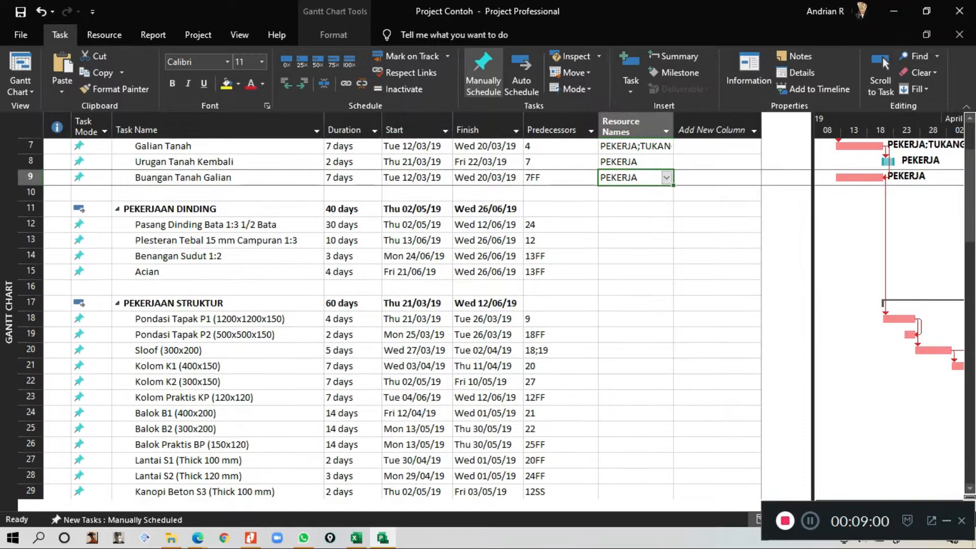
pyautogui.scroll(1, 402, 315)
pyautogui.scroll(-2, 402, 315)
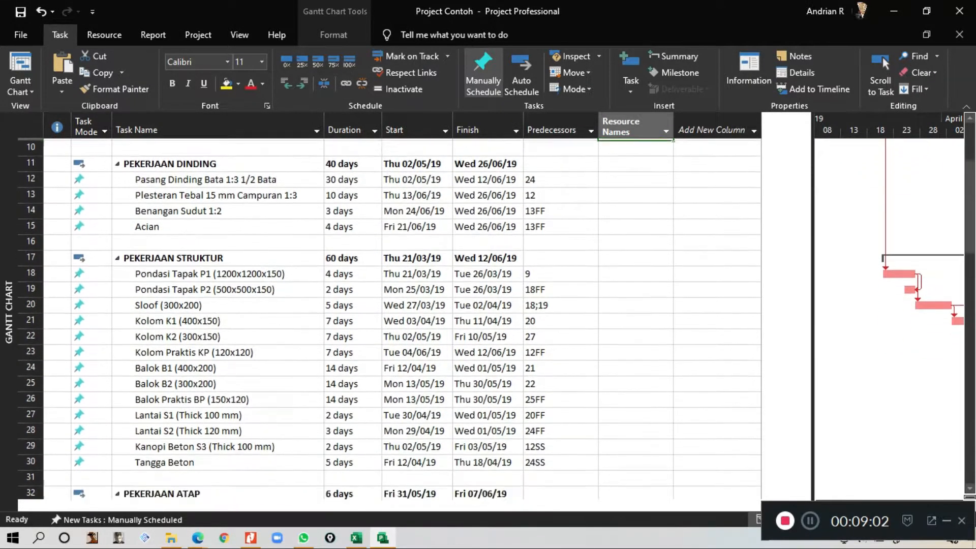
# Step: Assign the MANDOR, PEKERJA and TUKANG BATU resources to the Pasang Dinding Bata 1:3 1/2 Bata task
pyautogui.click(632, 178)
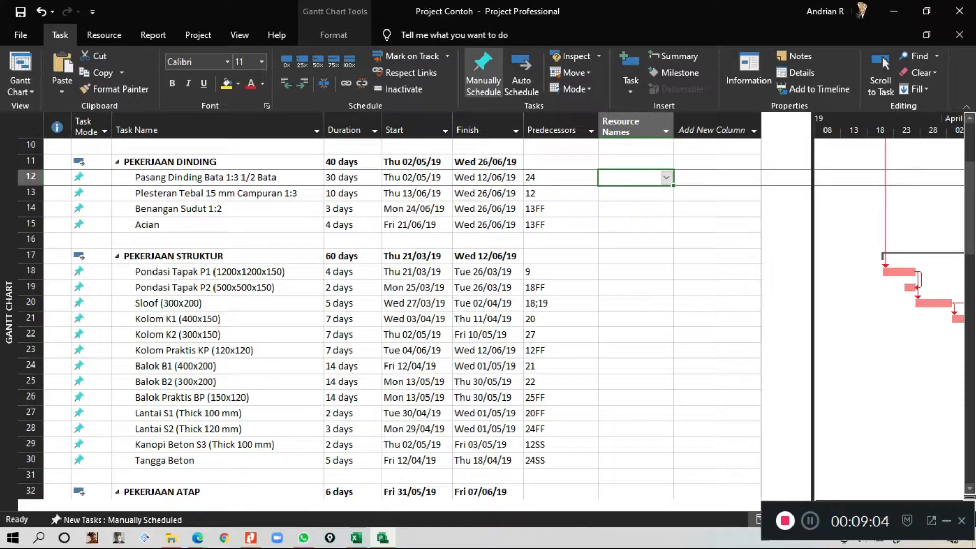
pyautogui.click(666, 177)
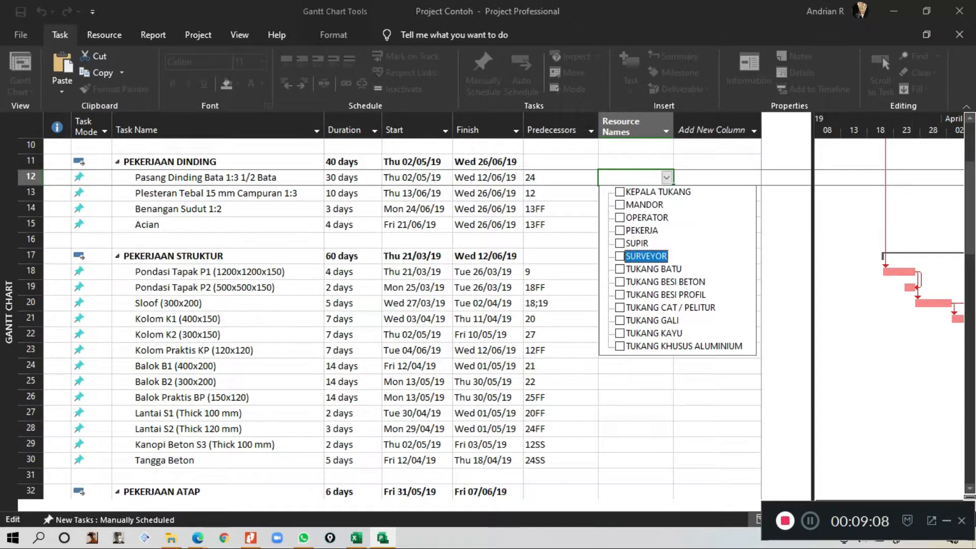
pyautogui.click(642, 230)
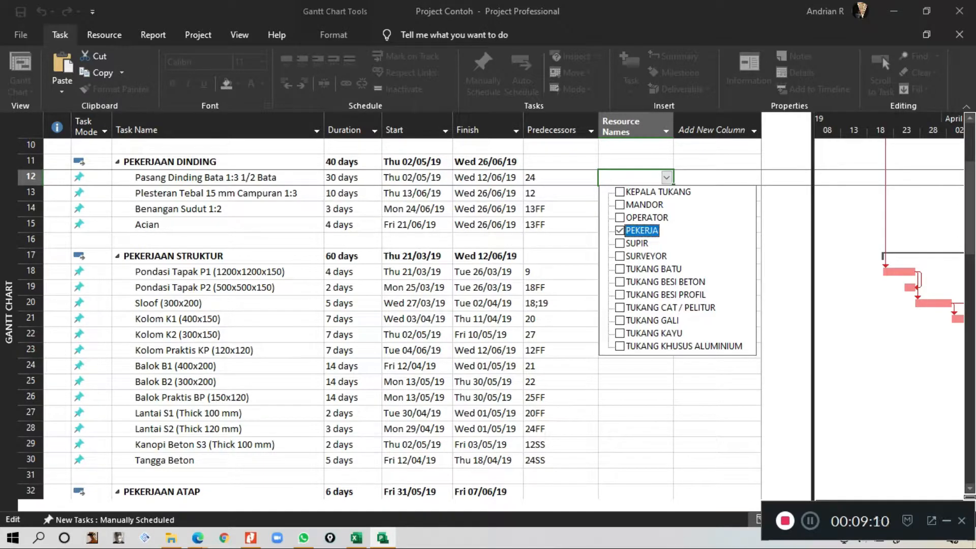
pyautogui.click(643, 204)
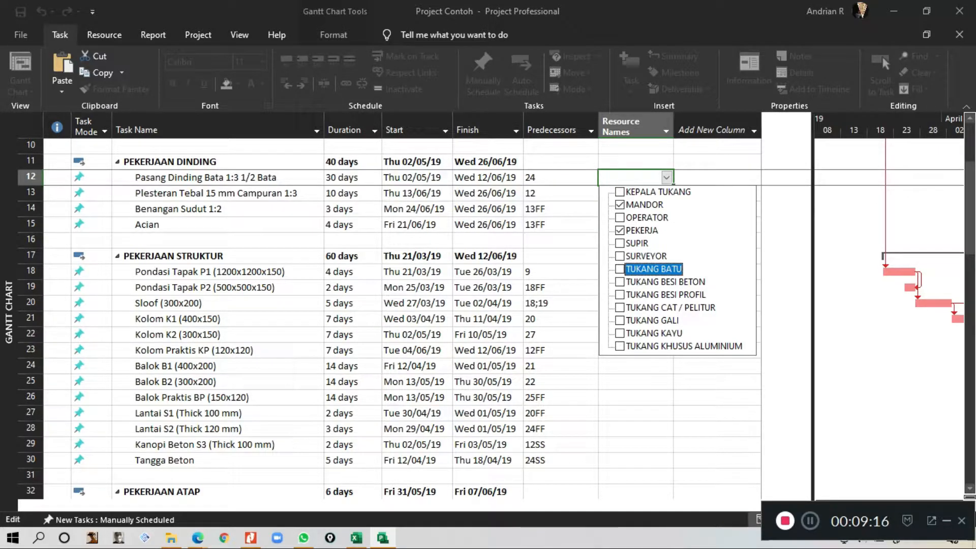
pyautogui.press('Return')
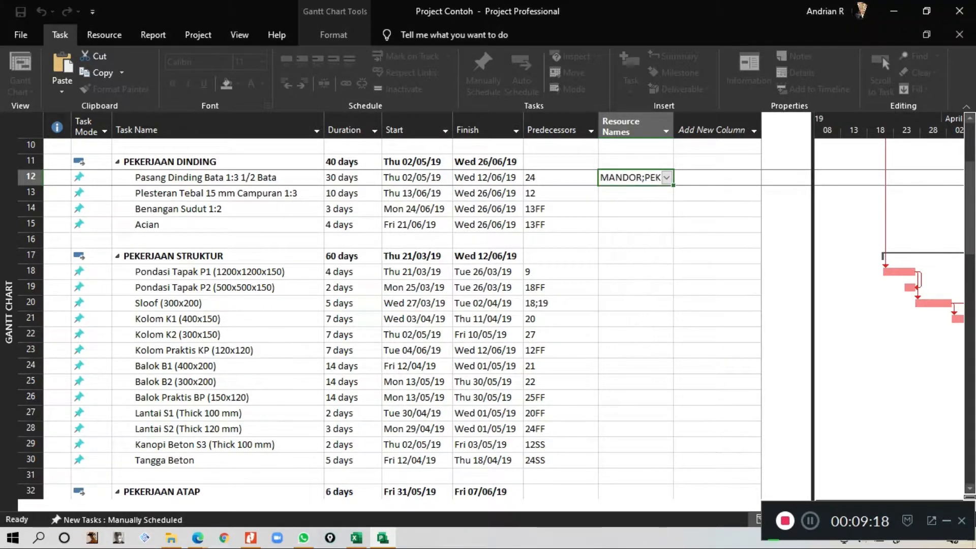
pyautogui.click(666, 177)
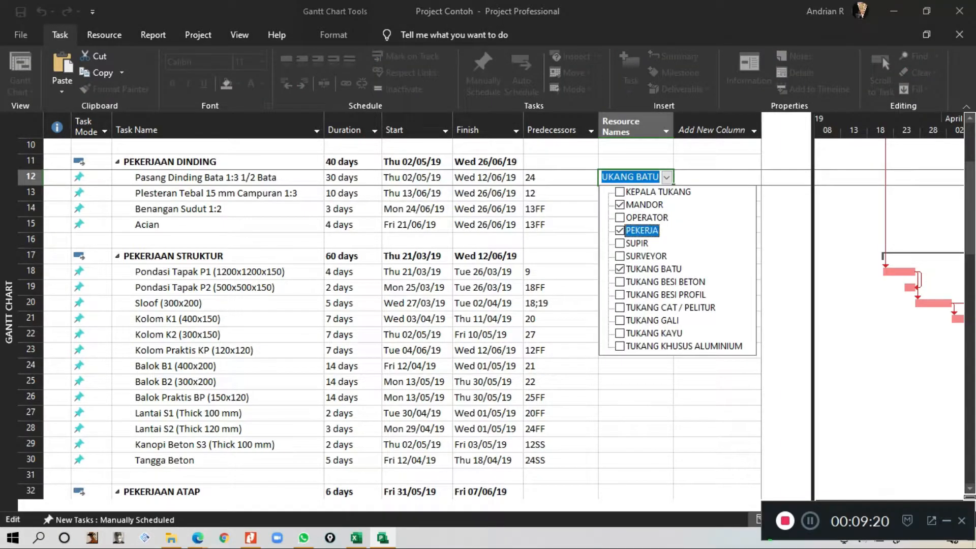
pyautogui.press('Return')
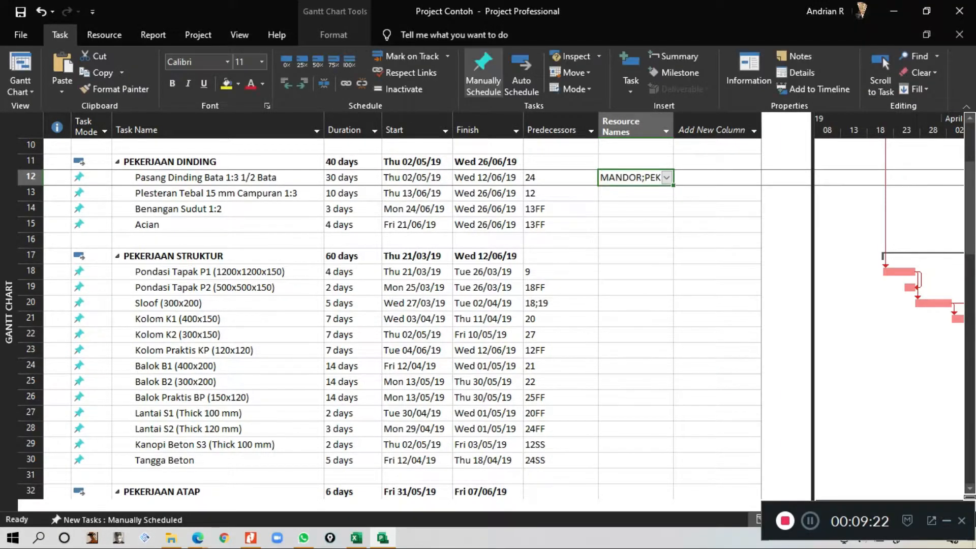
# Step: Assign the PEKERJA resource to the Plesteran Tebal 15 mm Campuran 1:3 task
pyautogui.press('Return')
pyautogui.hotkey('alt', 'Down')
pyautogui.press('Down')
pyautogui.press('Down')
pyautogui.press('Down')
pyautogui.press('Down')
pyautogui.press('Down')
pyautogui.press('Down')
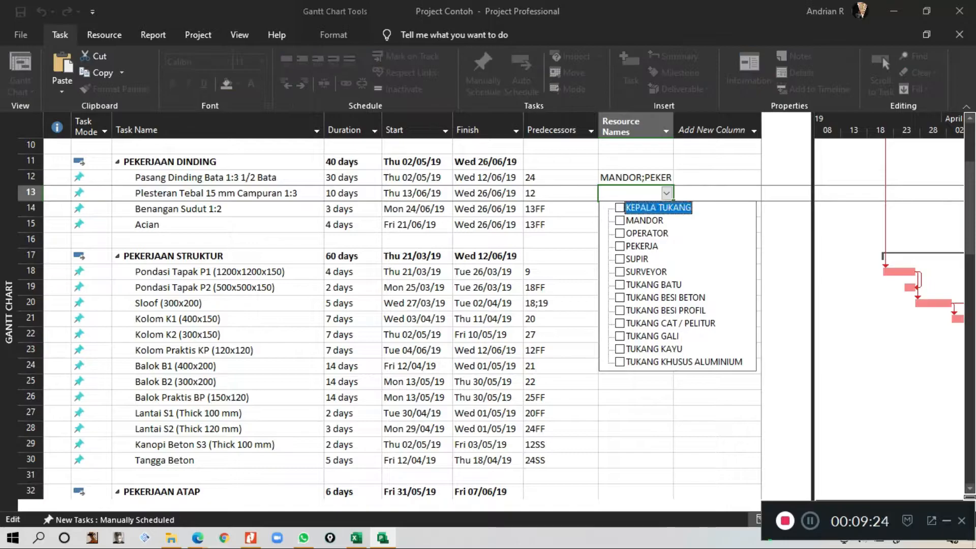
pyautogui.press('Up')
pyautogui.press('Up')
pyautogui.press('space')
pyautogui.press('Return')
pyautogui.scroll(-1, 407, 320)
pyautogui.scroll(1, 406, 320)
# Step: Assign the PEKERJA resource to the Benangan Sudut 1:2 task
pyautogui.press('Down')
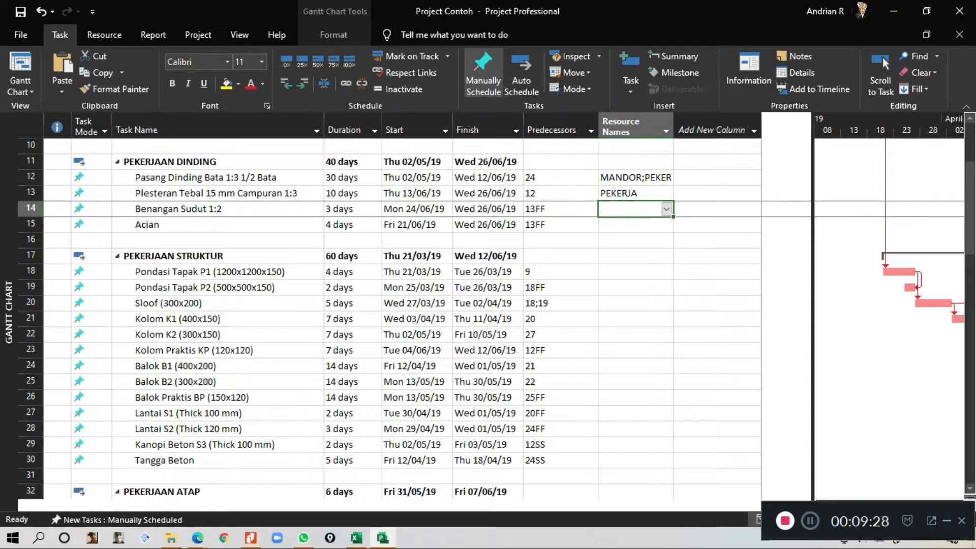
pyautogui.hotkey('alt', 'Down')
pyautogui.press('Down')
pyautogui.press('Down')
pyautogui.press('Down')
pyautogui.press('Down')
pyautogui.press('Up')
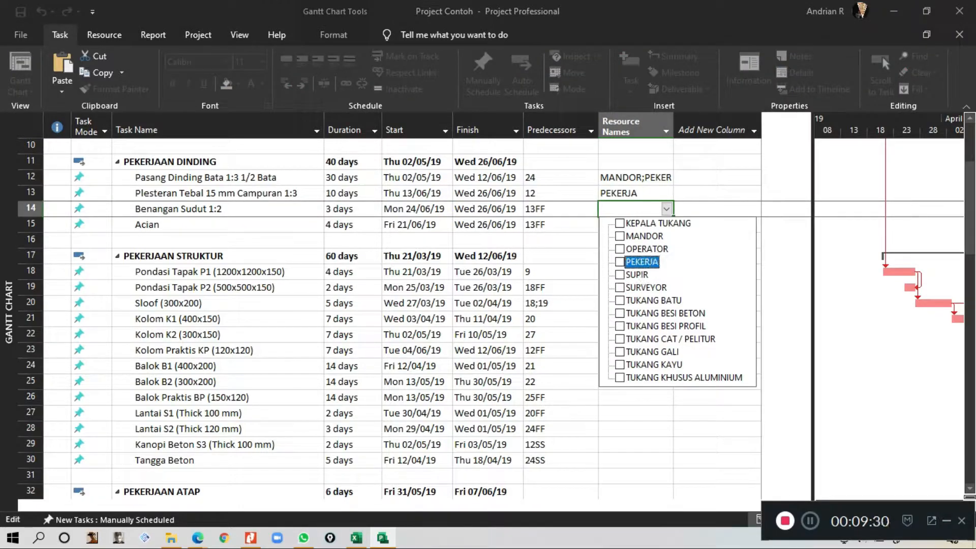
pyautogui.press('Return')
# Step: Assign the PEKERJA resource to the Acian task
pyautogui.press('Down')
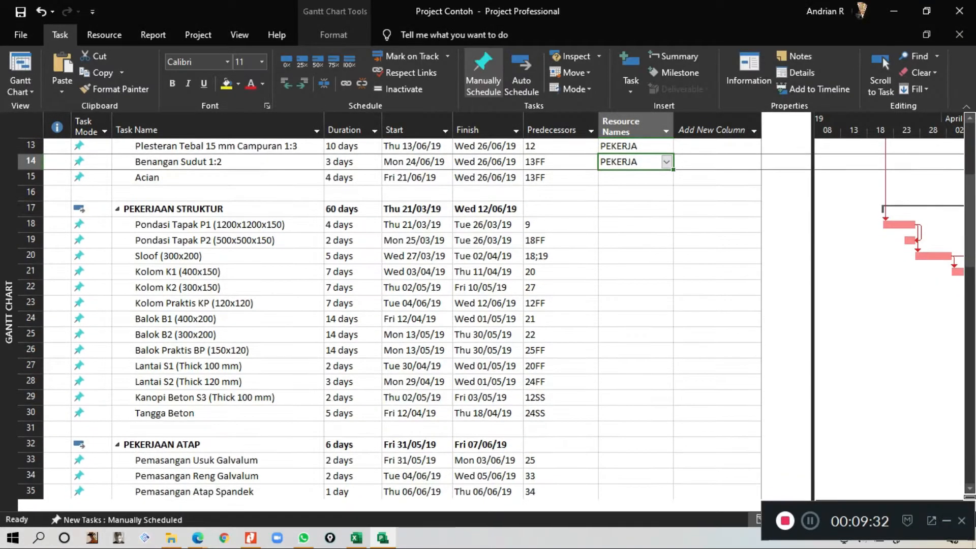
pyautogui.hotkey('alt', 'Down')
pyautogui.press('Down')
pyautogui.press('Down')
pyautogui.press('Down')
pyautogui.press('Down')
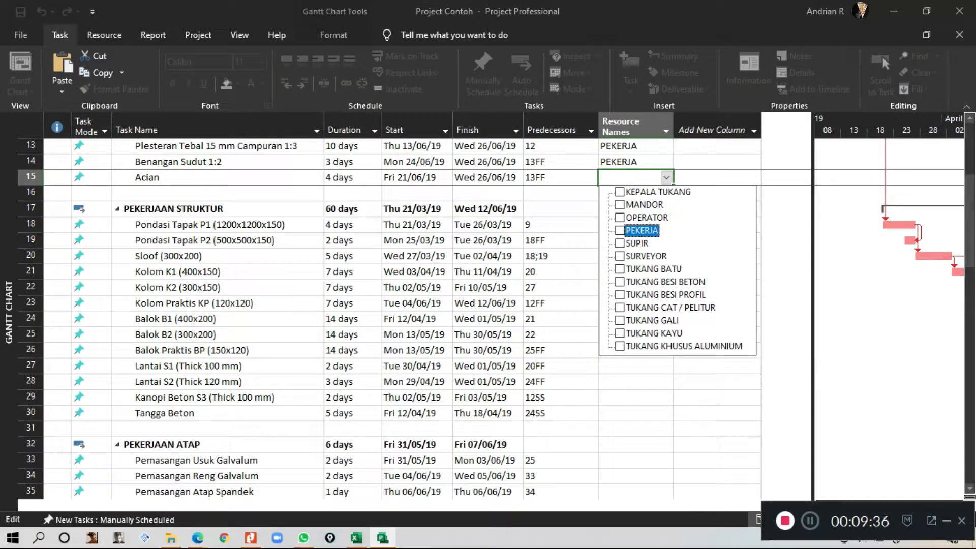
pyautogui.press('Return')
# Step: Review the assigned resource, units and cost of the Plesteran Tebal 15 mm Campuran 1:3 task in its Task Information
pyautogui.scroll(3, 387, 315)
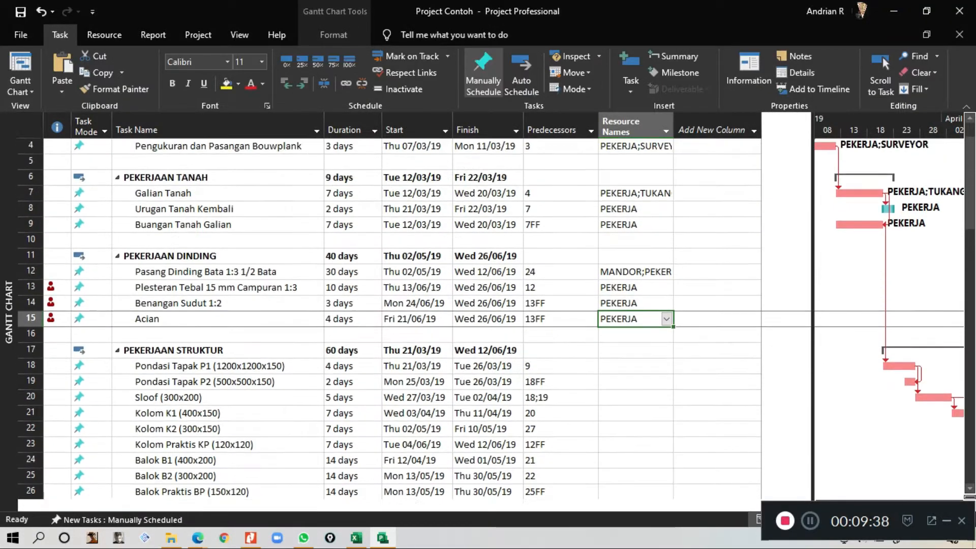
pyautogui.scroll(-1, 386, 315)
pyautogui.scroll(2, 386, 315)
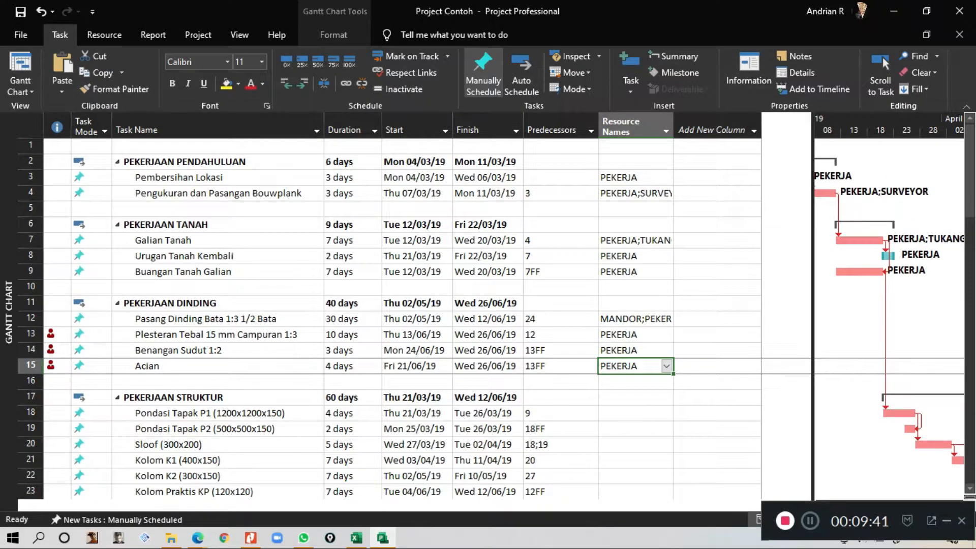
pyautogui.scroll(-1, 386, 315)
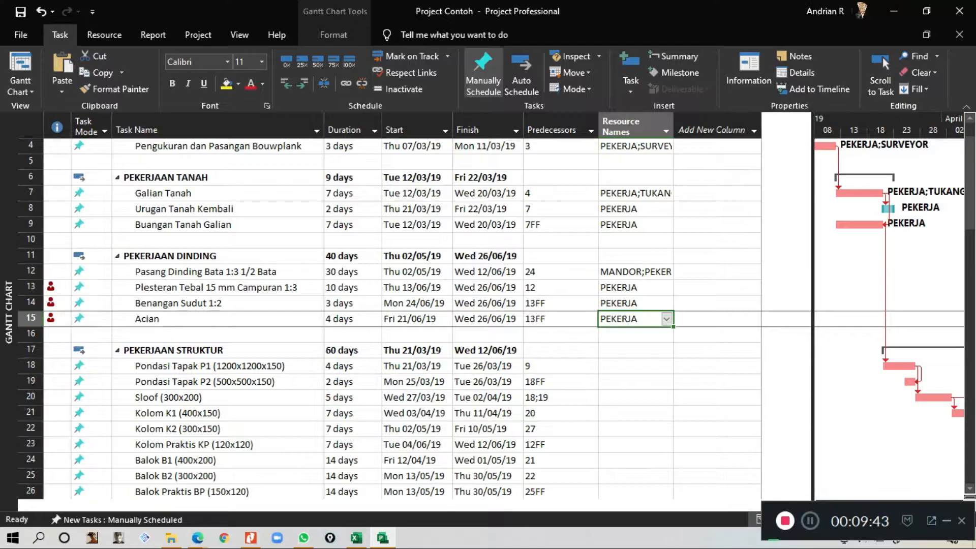
pyautogui.rightClick(51, 287)
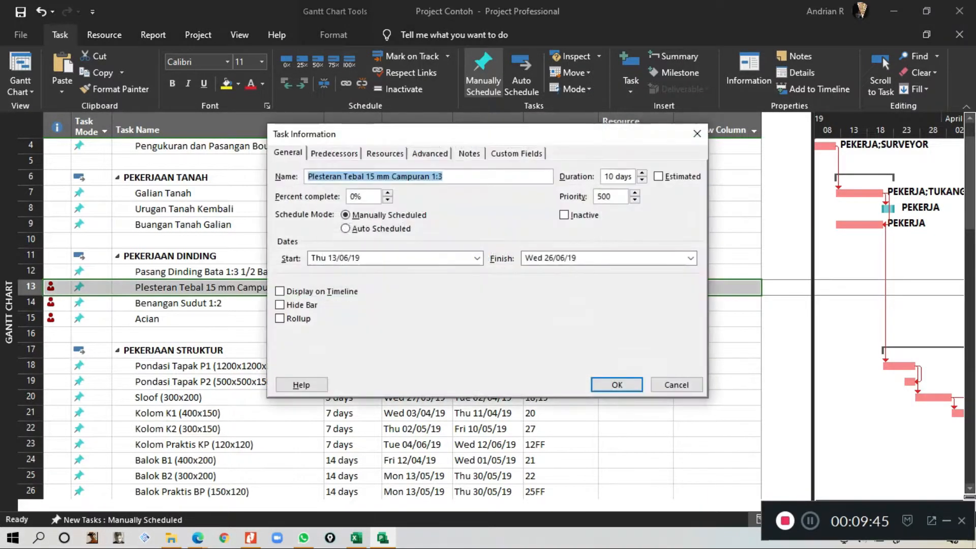
pyautogui.click(384, 154)
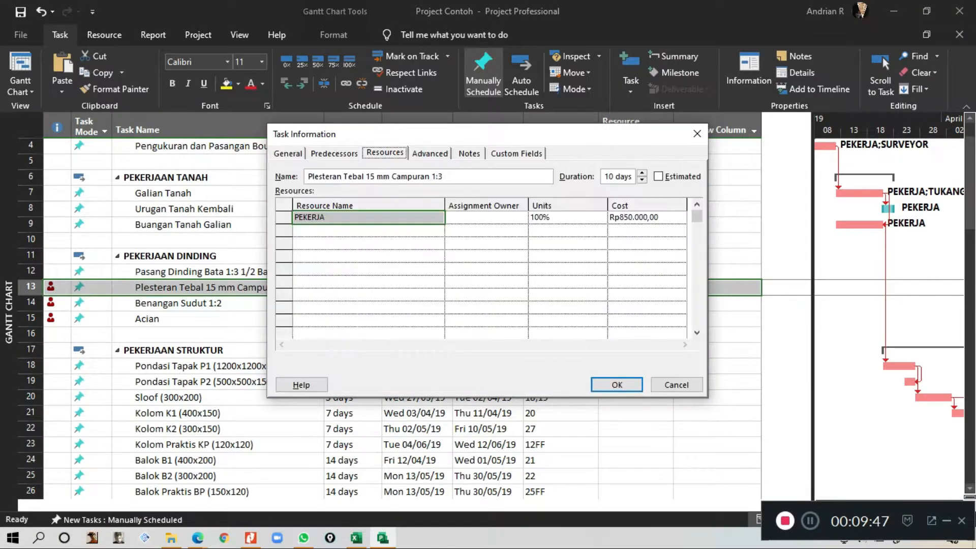
pyautogui.click(646, 230)
pyautogui.click(646, 217)
pyautogui.moveTo(356, 134); pyautogui.dragTo(587, 134)
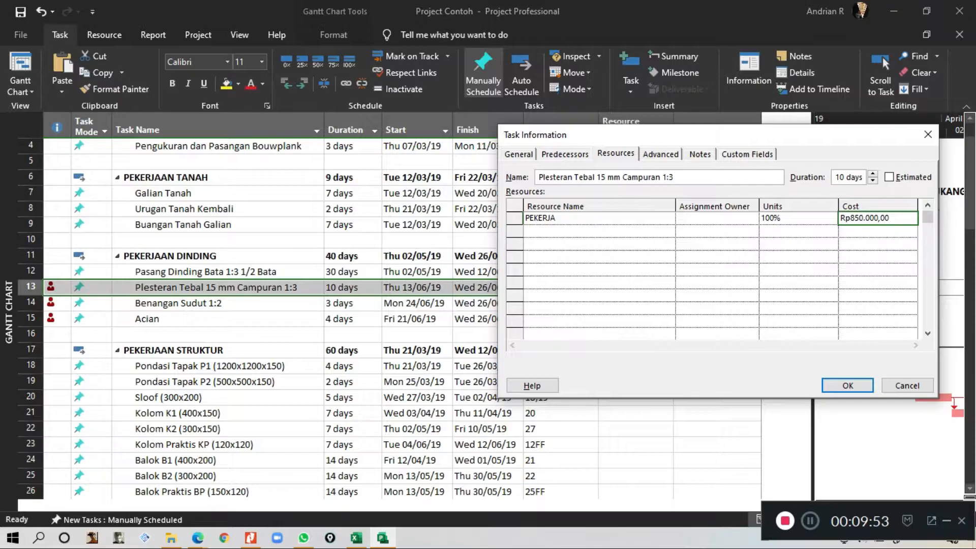
pyautogui.moveTo(736, 141); pyautogui.dragTo(700, 149)
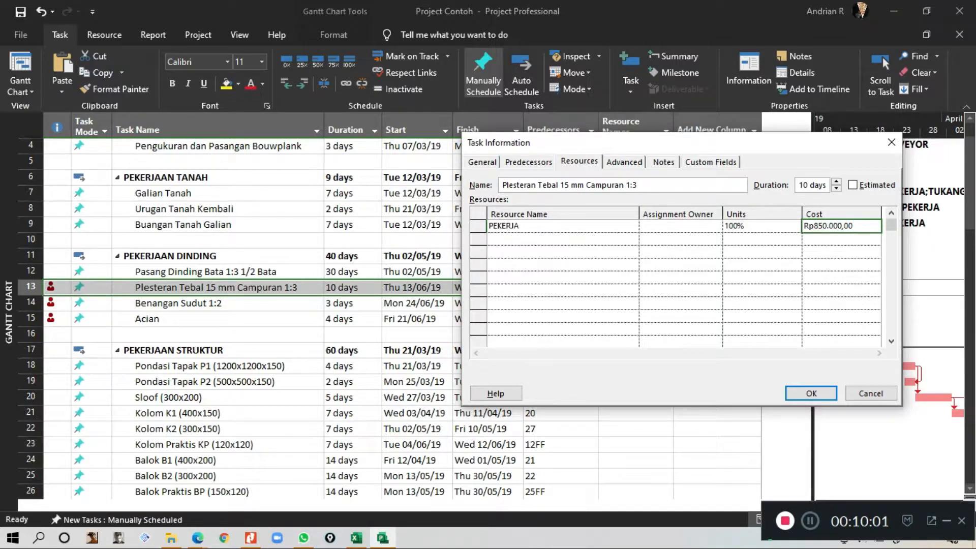
pyautogui.click(891, 143)
# Step: Examine the red resource indicators beside the Plesteran, Benangan Sudut and Acian tasks
pyautogui.click(557, 366)
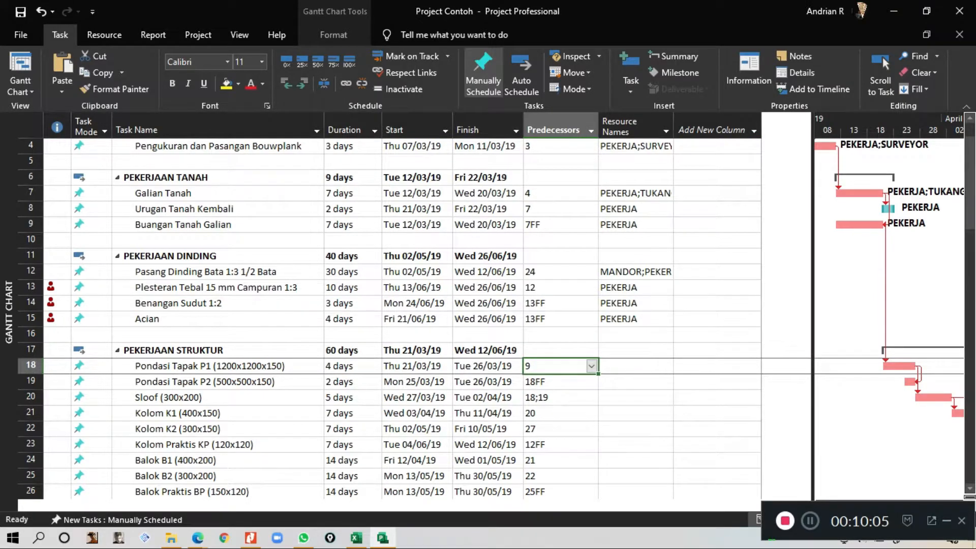
pyautogui.click(51, 287)
pyautogui.click(51, 303)
pyautogui.click(51, 319)
pyautogui.click(51, 287)
pyautogui.click(51, 303)
pyautogui.click(52, 318)
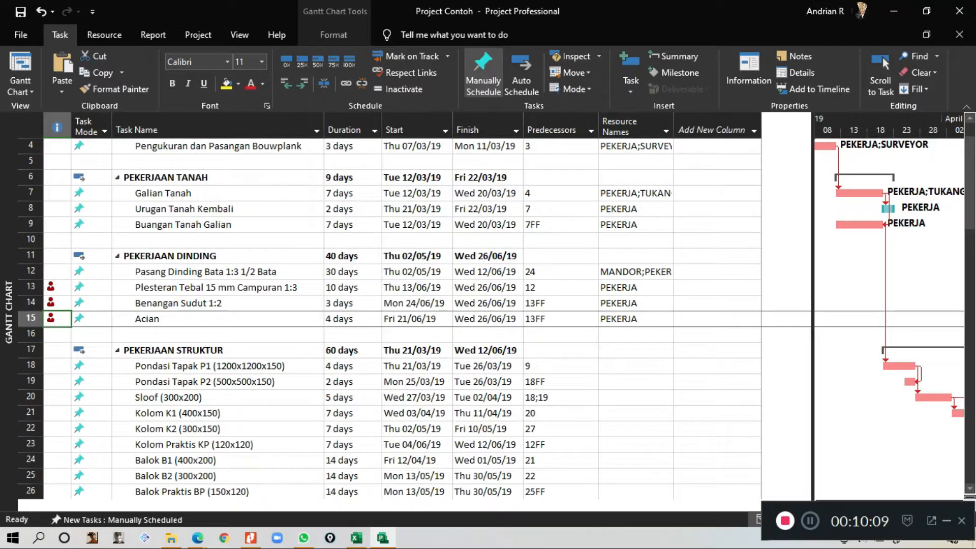
pyautogui.click(52, 288)
pyautogui.click(51, 303)
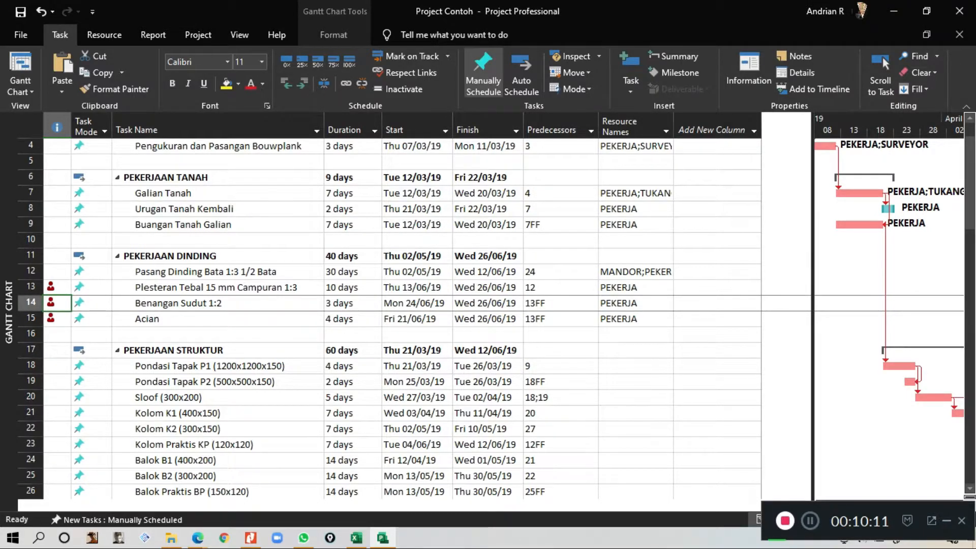
pyautogui.click(52, 271)
pyautogui.click(51, 287)
# Step: Set PEKERJA's maximum units to 400% in the Resource Sheet
pyautogui.click(20, 91)
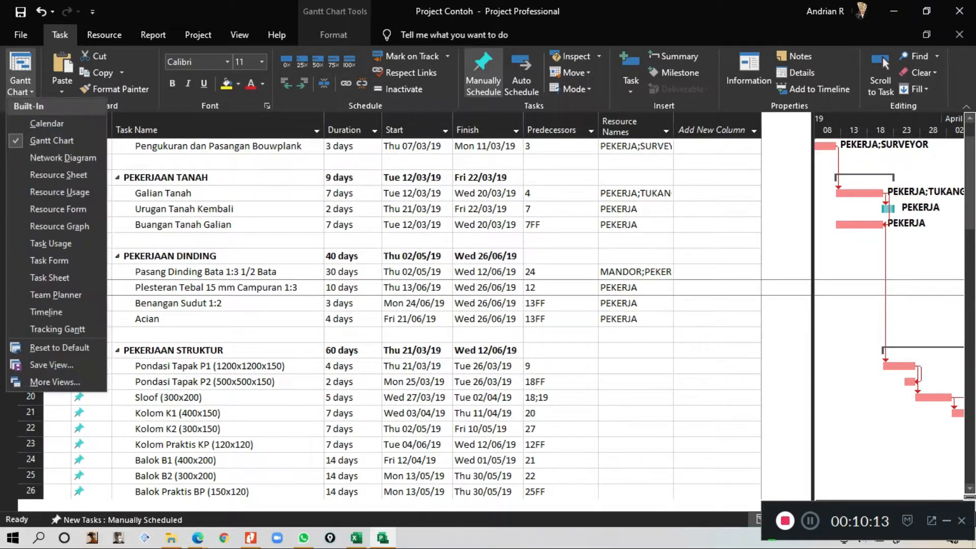
pyautogui.click(50, 176)
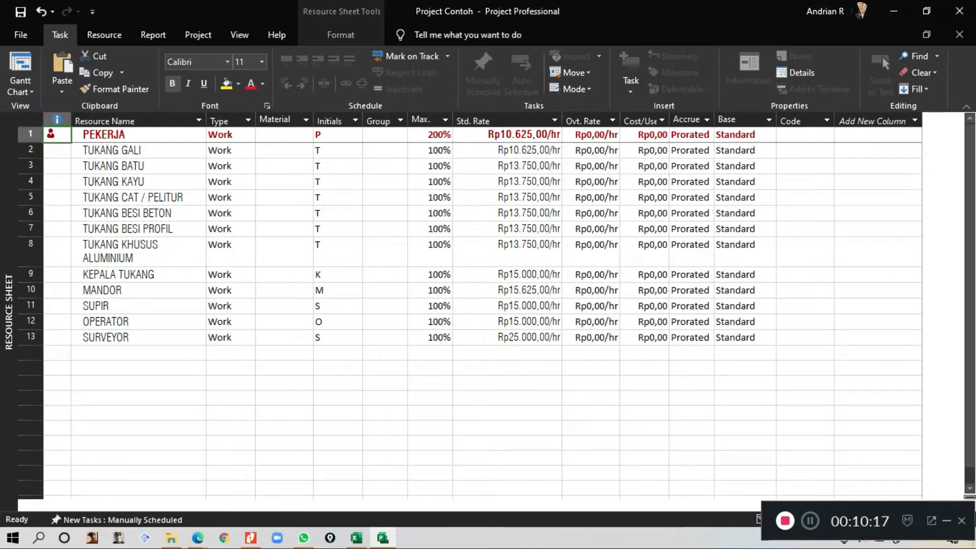
pyautogui.click(430, 135)
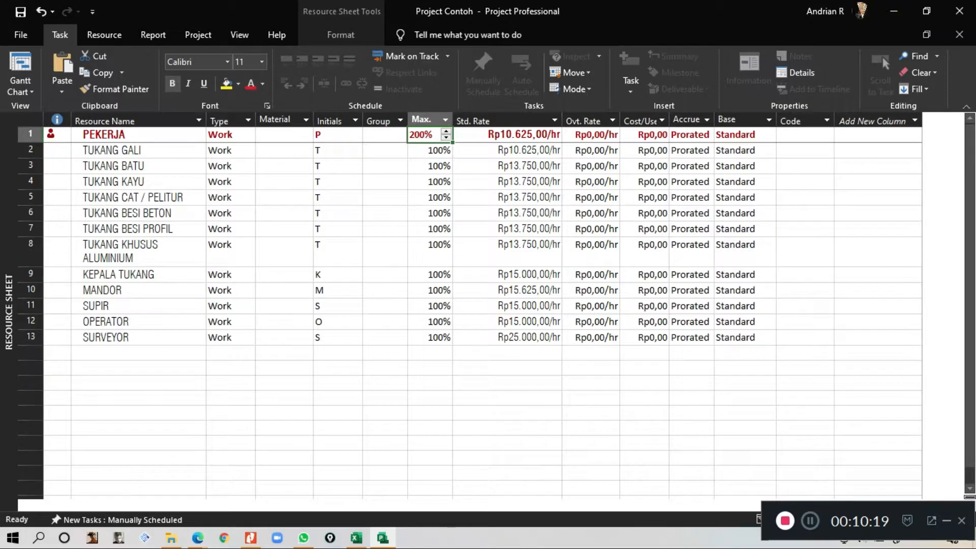
pyautogui.write('400')
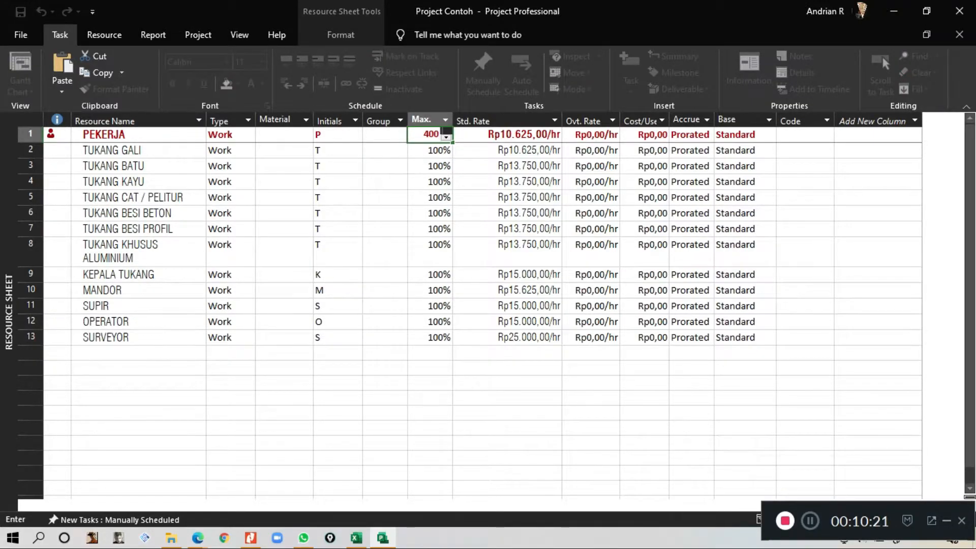
pyautogui.press('Return')
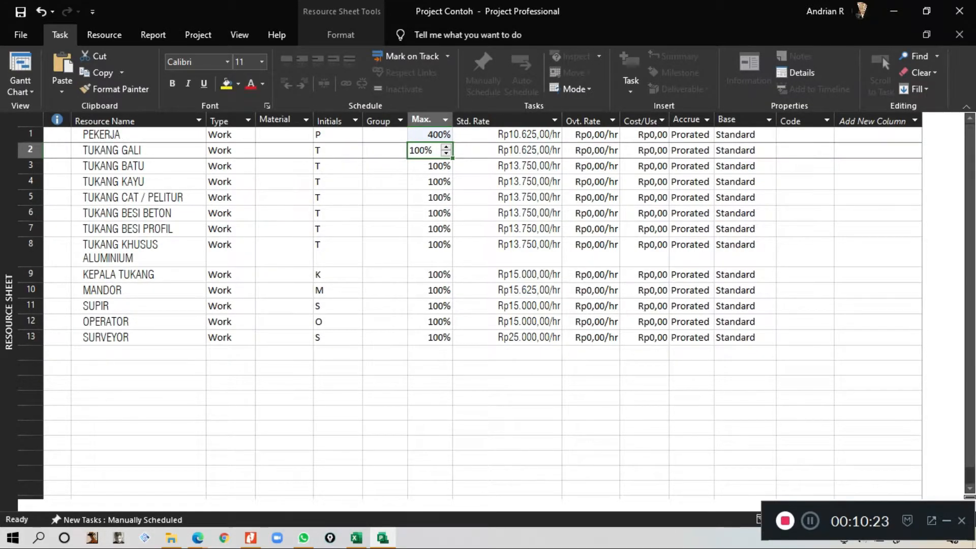
pyautogui.click(384, 413)
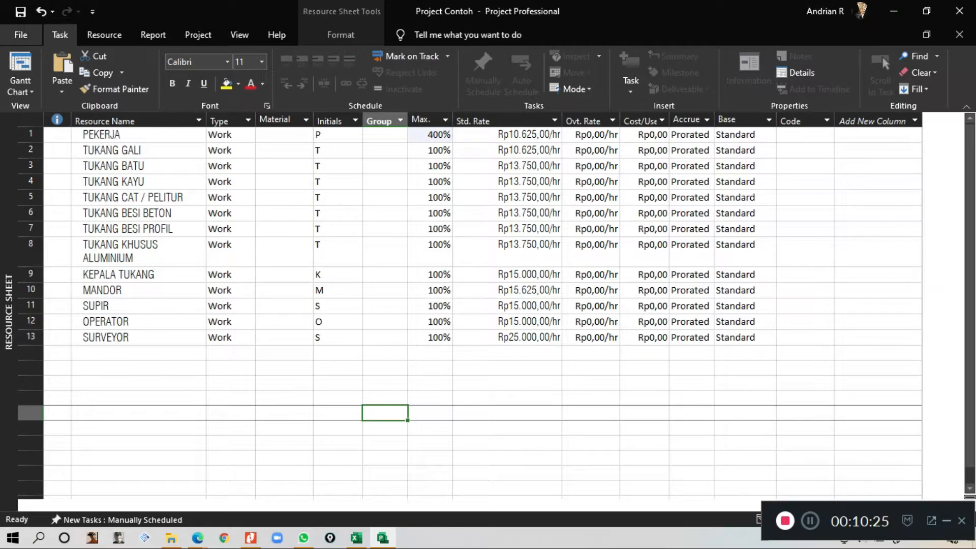
# Step: Return to the Gantt Chart and assign PEKERJA to the Pondasi Tapak P1 (1200x1200x150) task
pyautogui.click(21, 64)
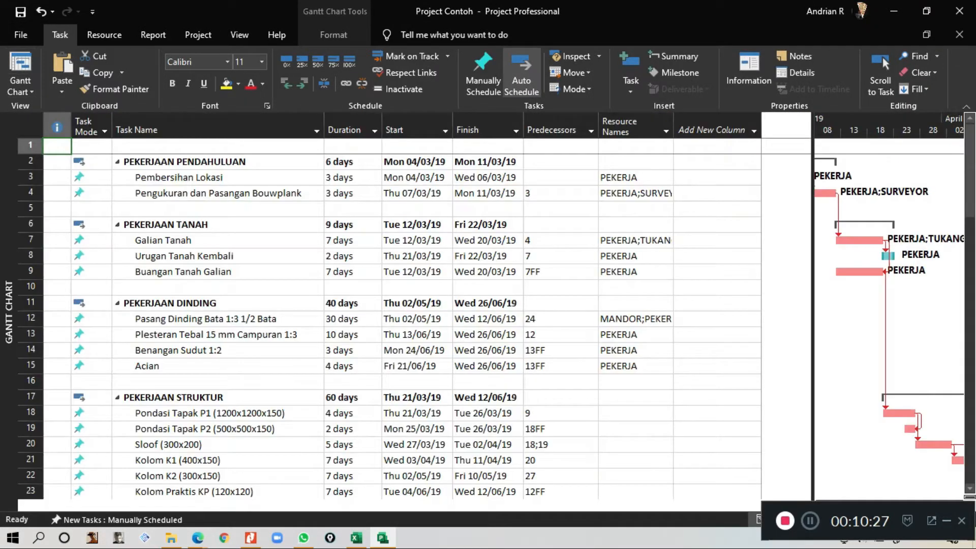
pyautogui.scroll(-1, 635, 366)
pyautogui.click(635, 365)
pyautogui.scroll(-2, 635, 365)
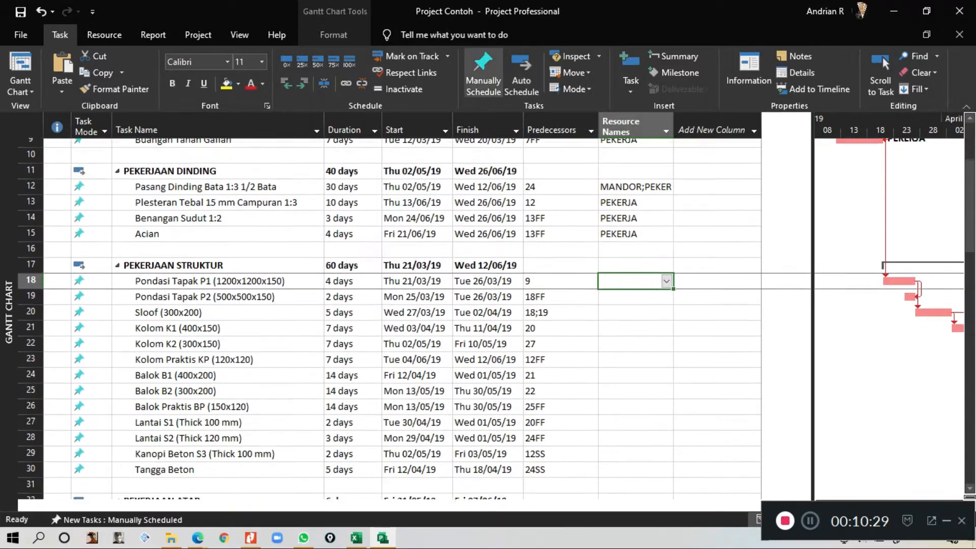
pyautogui.click(666, 272)
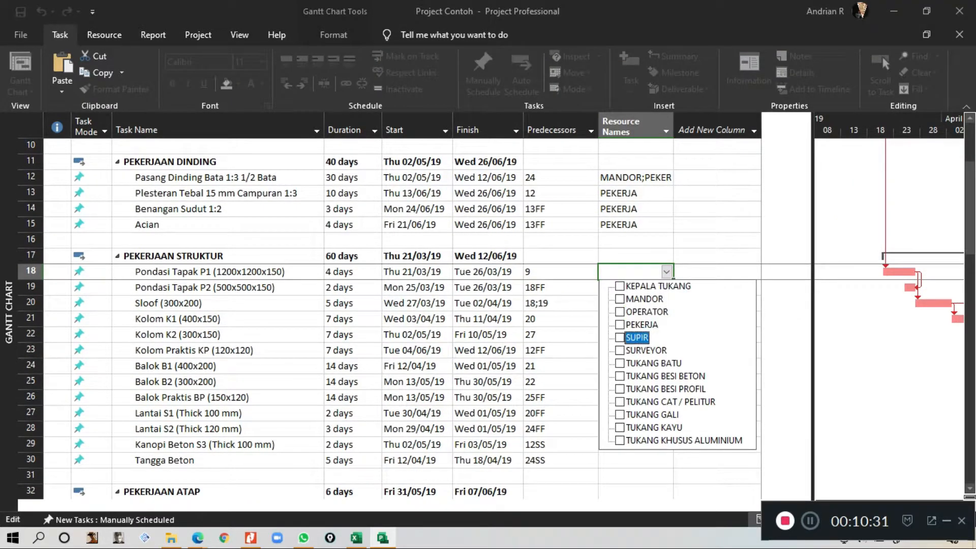
pyautogui.click(619, 324)
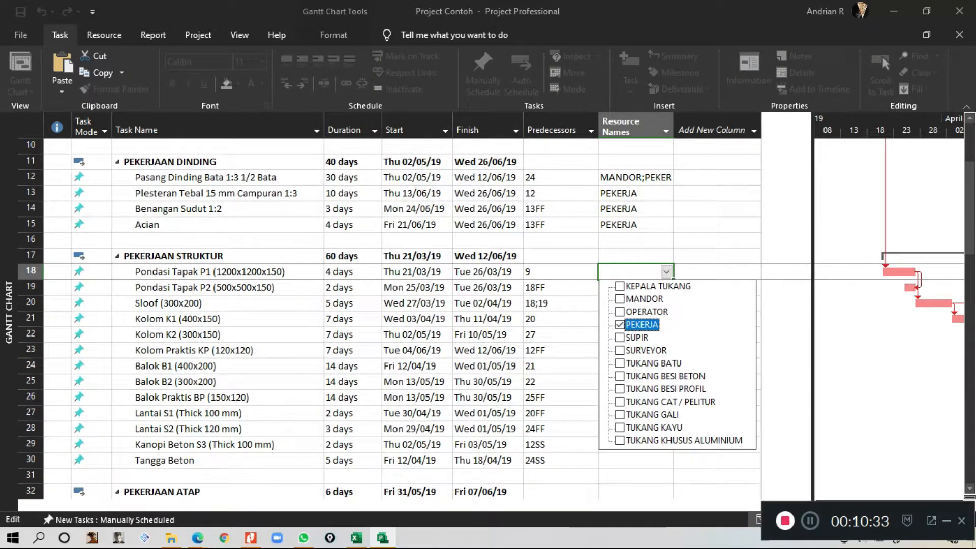
pyautogui.press('Return')
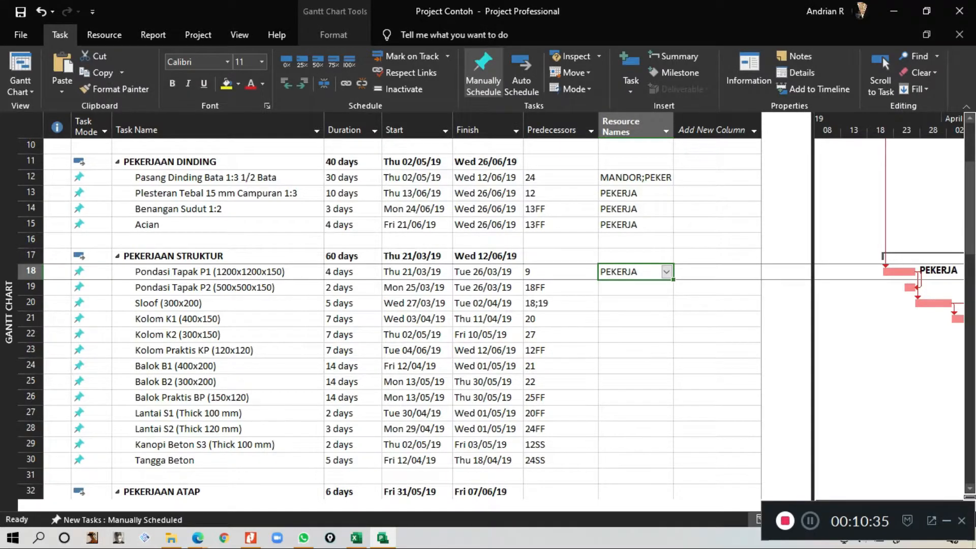
# Step: Add TUKANG BATU and TUKANG BESI BETON to the resources of the Pondasi Tapak P1 task
pyautogui.click(667, 272)
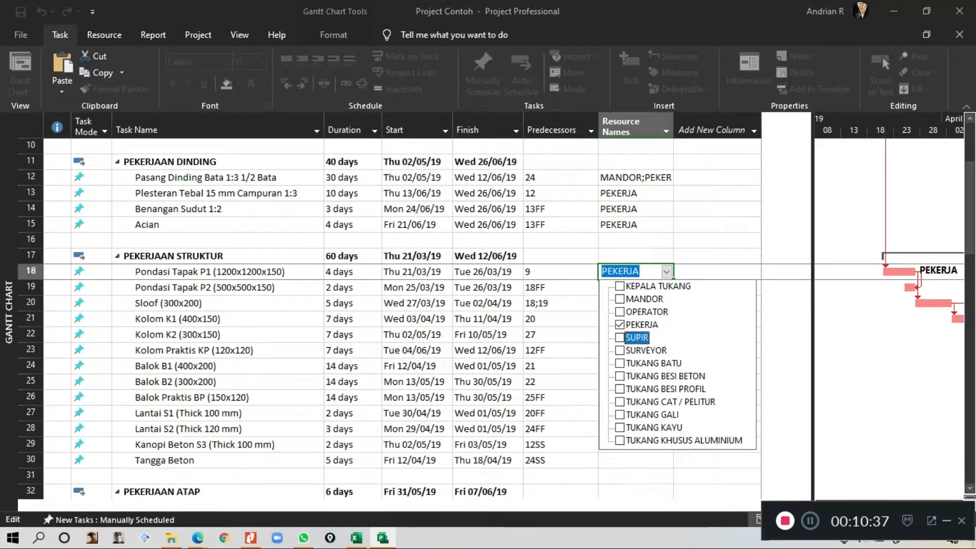
pyautogui.click(620, 363)
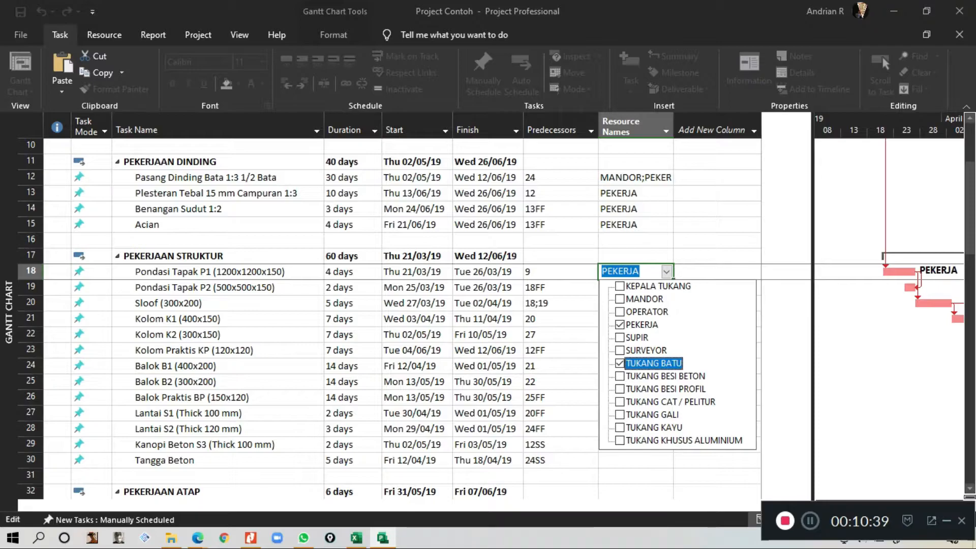
pyautogui.press('Down')
pyautogui.press('space')
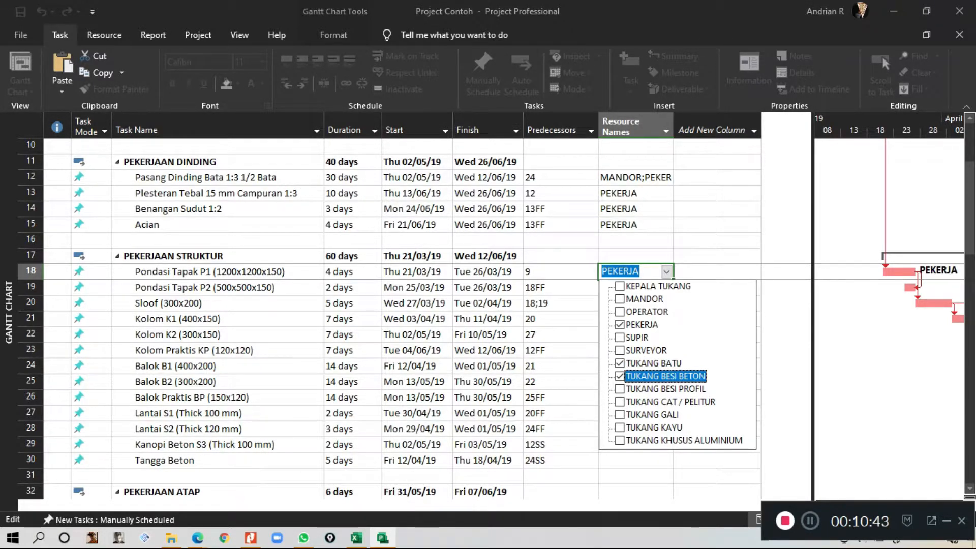
pyautogui.press('Up')
pyautogui.press('Return')
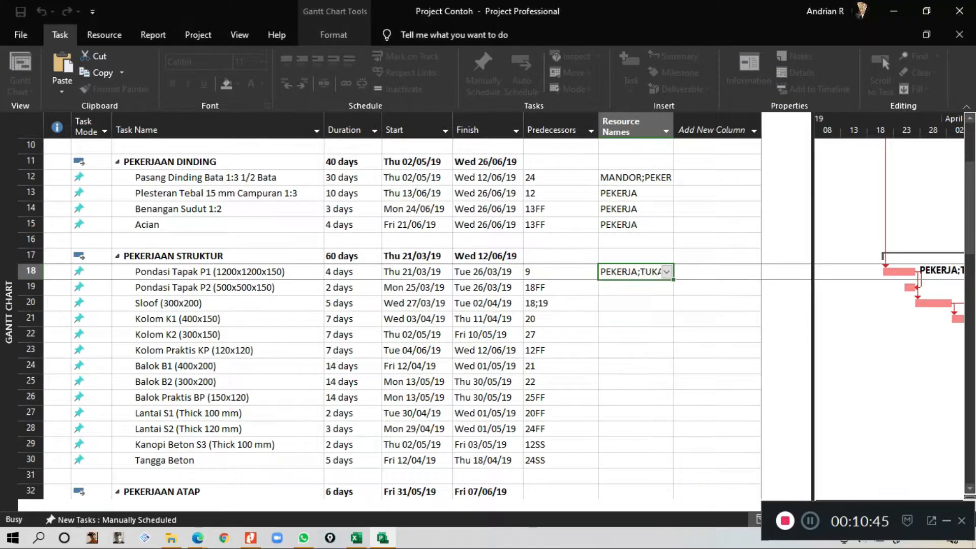
# Step: Assign PEKERJA, TUKANG BATU and TUKANG BESI BETON to the Pondasi Tapak P2 (500x500x150) task
pyautogui.press('Down')
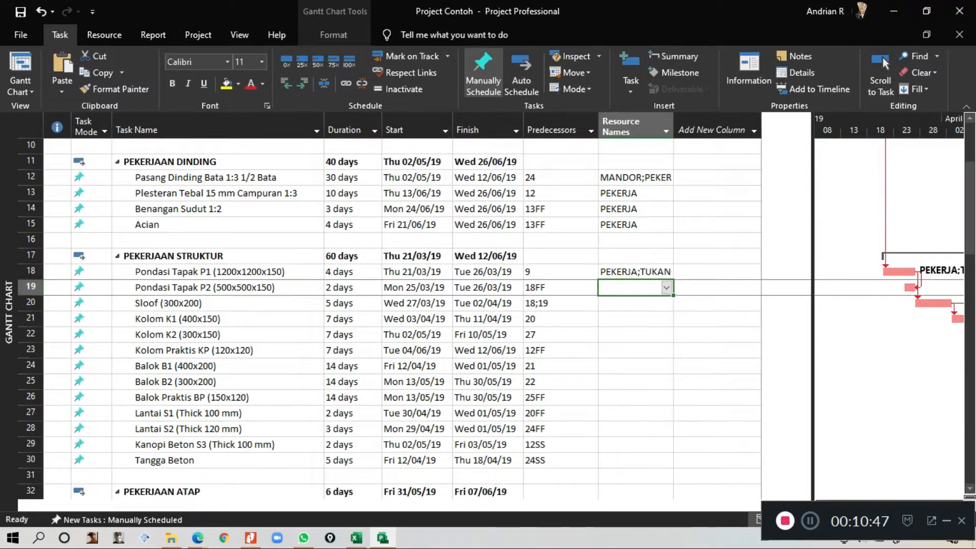
pyautogui.hotkey('alt', 'Down')
pyautogui.press('Down')
pyautogui.press('Down')
pyautogui.press('Down')
pyautogui.press('space')
pyautogui.press('Down')
pyautogui.press('Down')
pyautogui.press('Down')
pyautogui.press('space')
pyautogui.press('Down')
pyautogui.press('space')
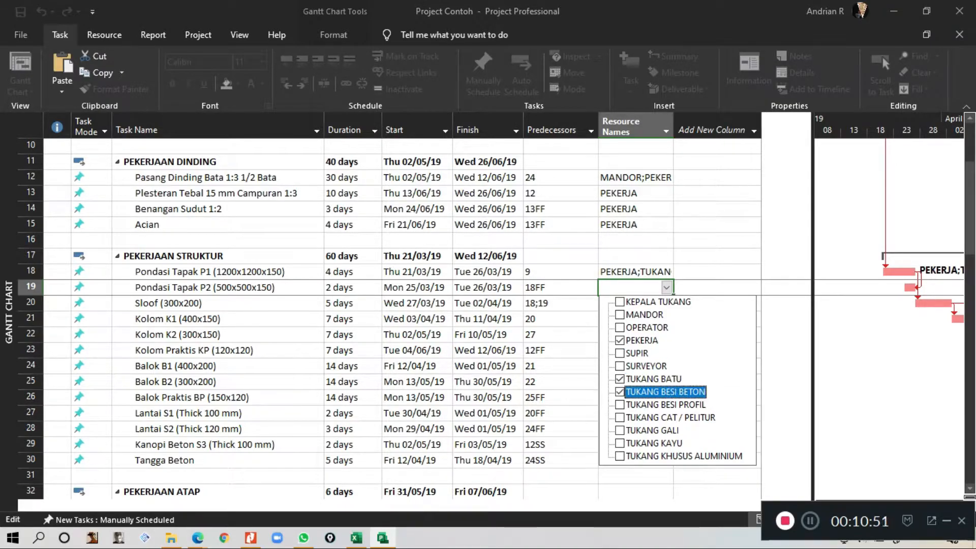
pyautogui.press('Return')
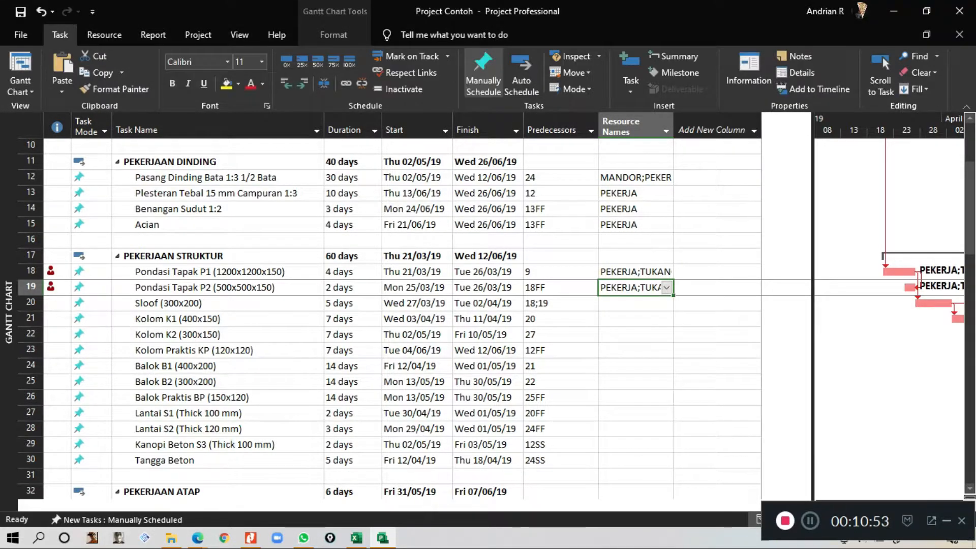
# Step: Look through the task list and review the resources, units and costs in the Task Information of Pondasi Tapak P1
pyautogui.scroll(-2, 496, 332)
pyautogui.scroll(-6, 495, 332)
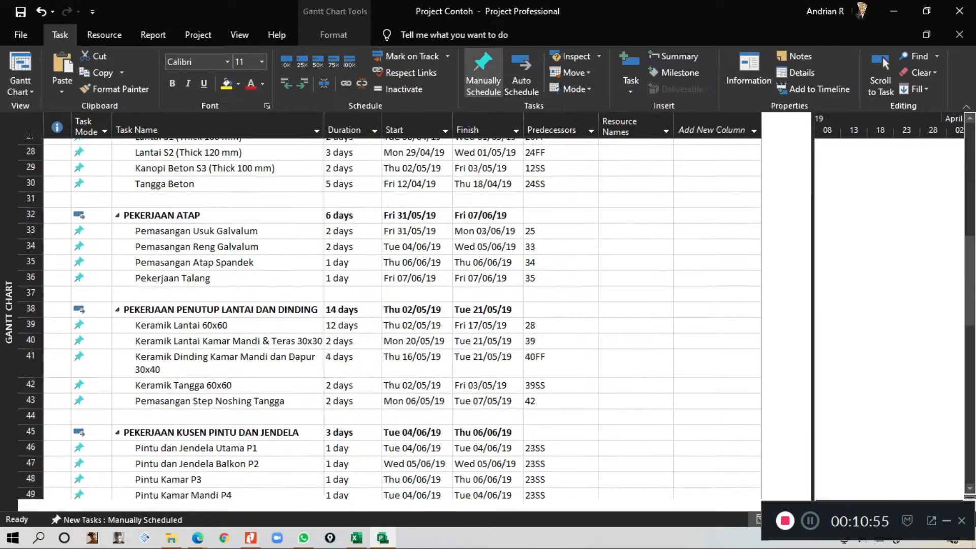
pyautogui.scroll(-1, 496, 333)
pyautogui.scroll(11, 495, 333)
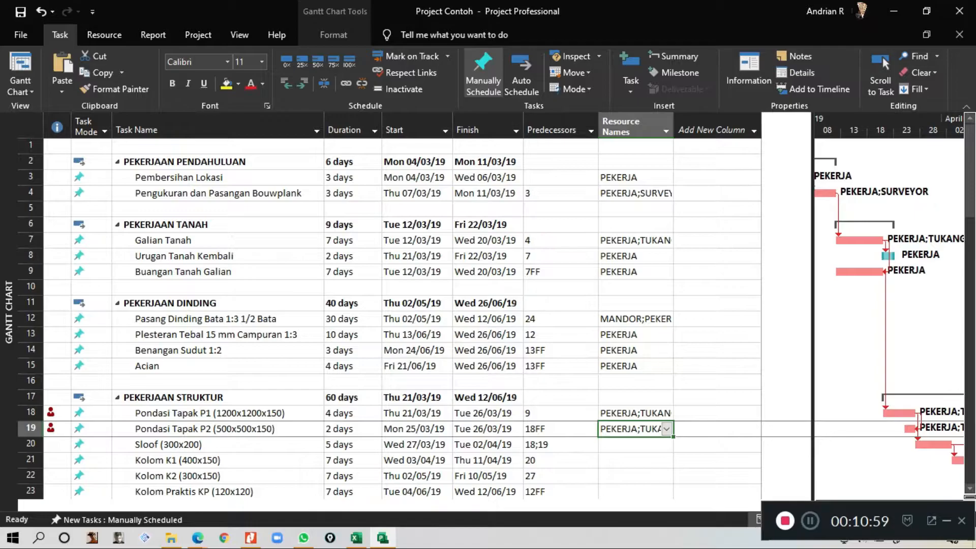
pyautogui.scroll(-3, 389, 315)
pyautogui.scroll(3, 390, 315)
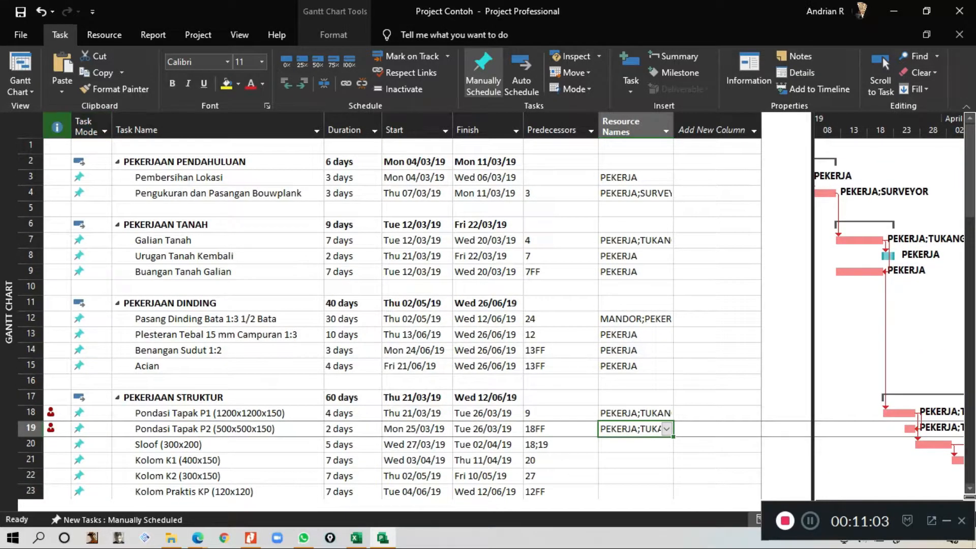
pyautogui.click(57, 413)
pyautogui.doubleClick(30, 412)
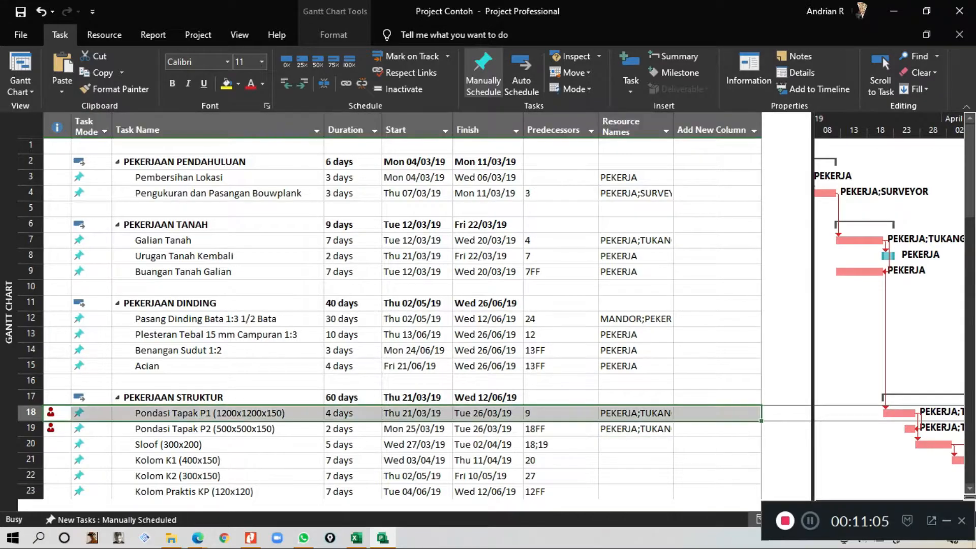
pyautogui.click(647, 320)
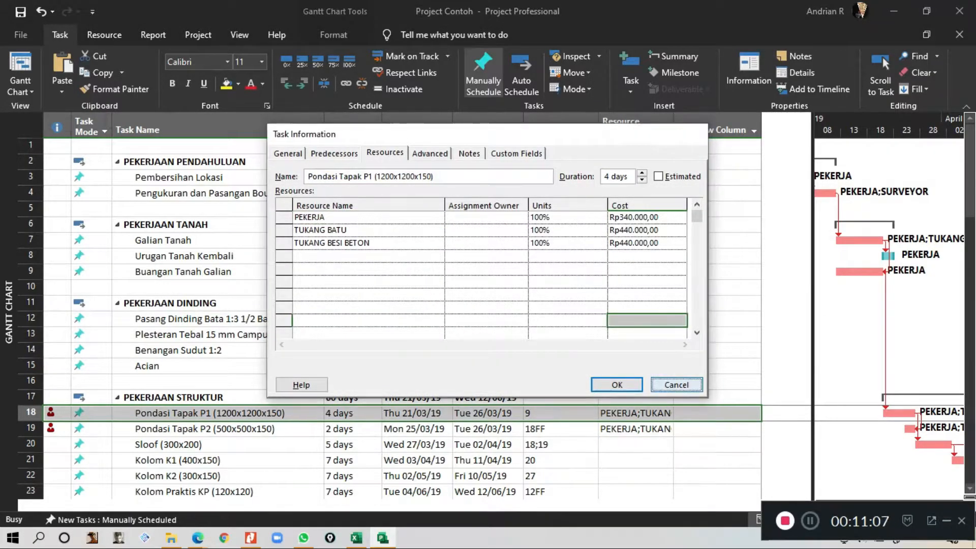
pyautogui.press('Return')
pyautogui.scroll(-1, 390, 315)
pyautogui.scroll(1, 389, 315)
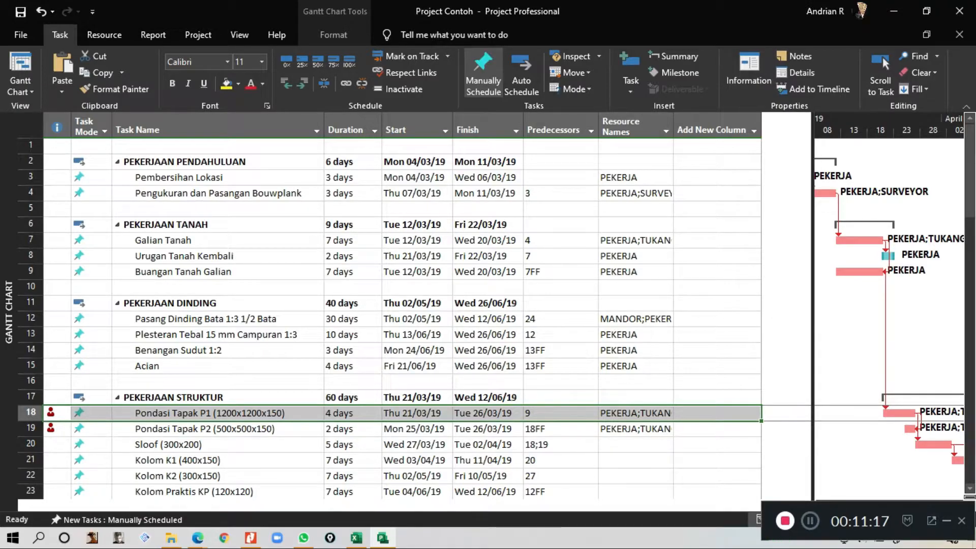
# Step: Widen the Resource Names column slightly and select the resource entry of the Pembersihan Lokasi task
pyautogui.moveTo(674, 129); pyautogui.dragTo(686, 130)
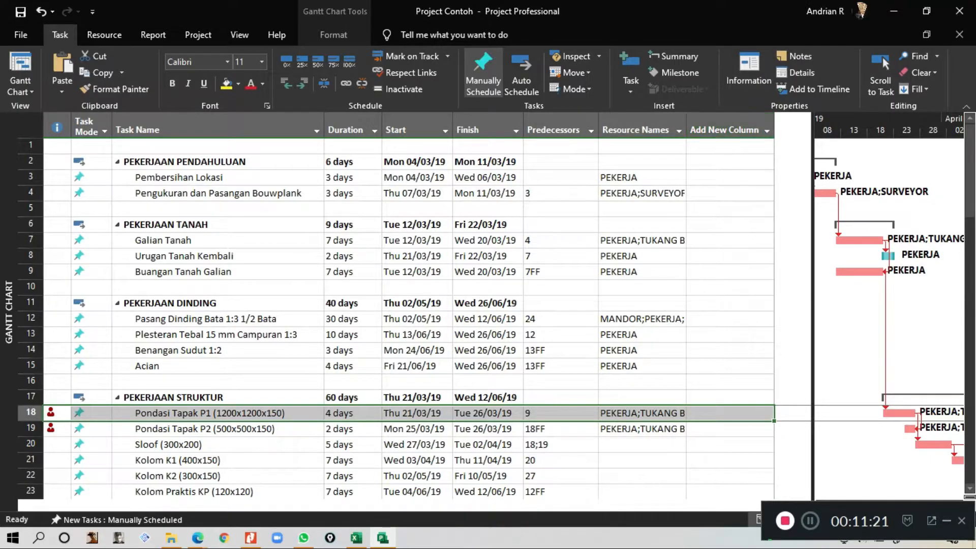
pyautogui.click(642, 193)
pyautogui.click(641, 178)
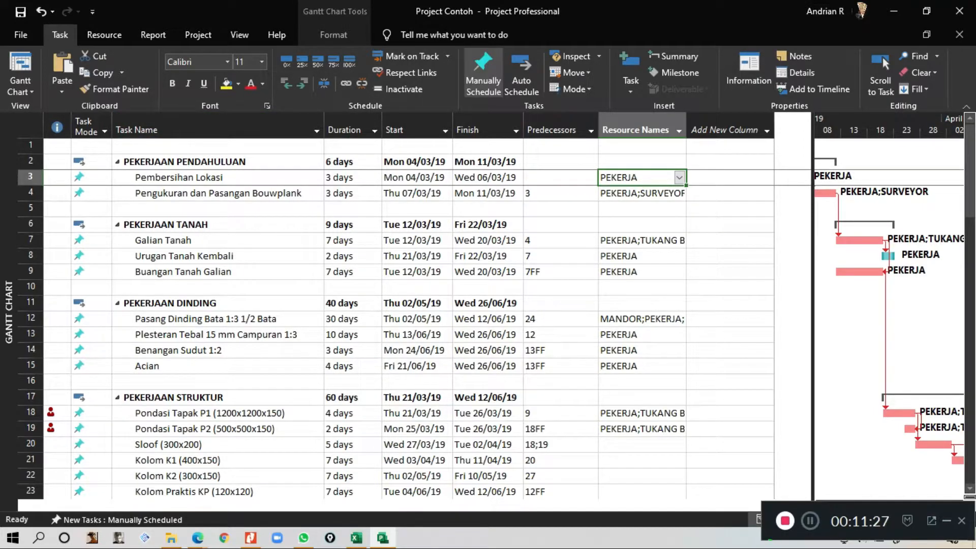
# Step: Check the Google Meet presentation window in the browser and return to Microsoft Project
pyautogui.click(198, 538)
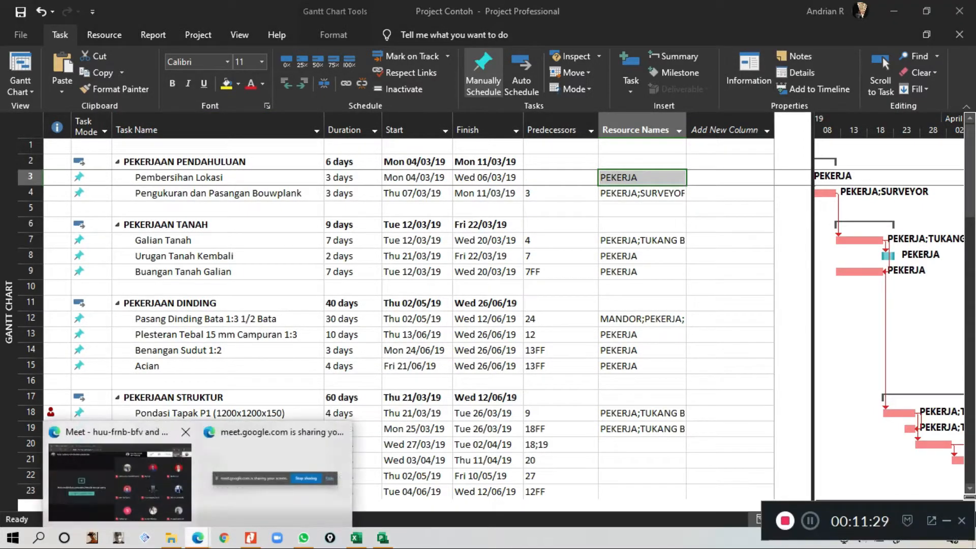
pyautogui.click(120, 481)
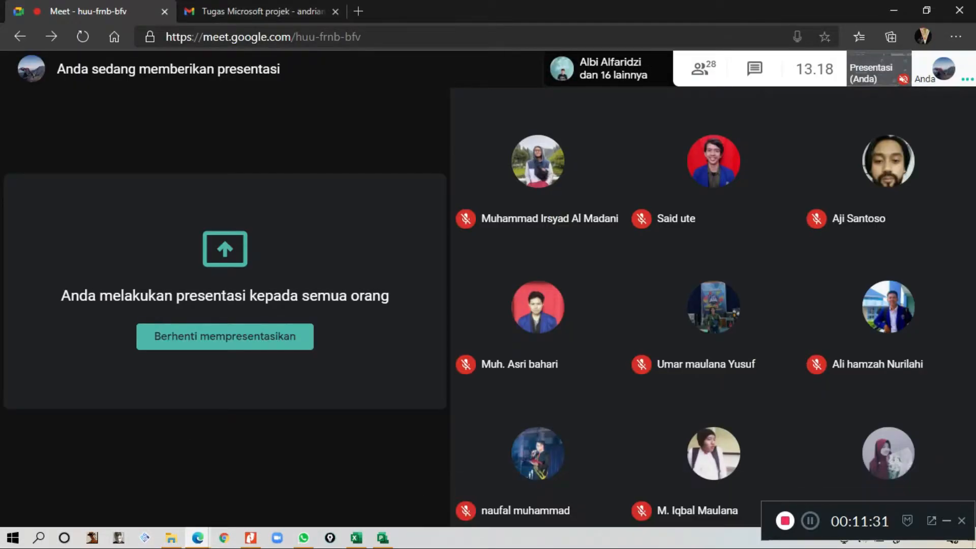
pyautogui.click(382, 537)
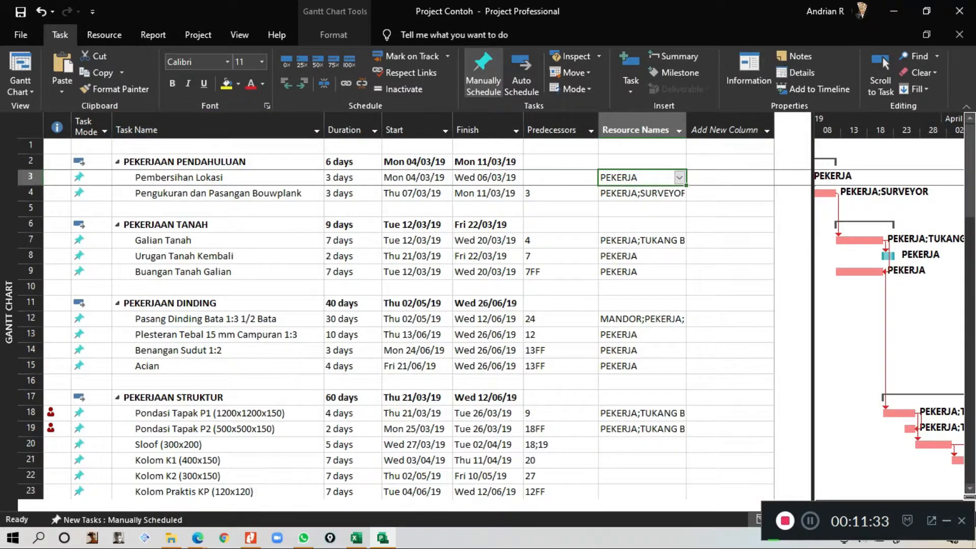
# Step: Generate the Cash Flow Report visual report in Excel with Weeks as the level of usage data
pyautogui.click(153, 34)
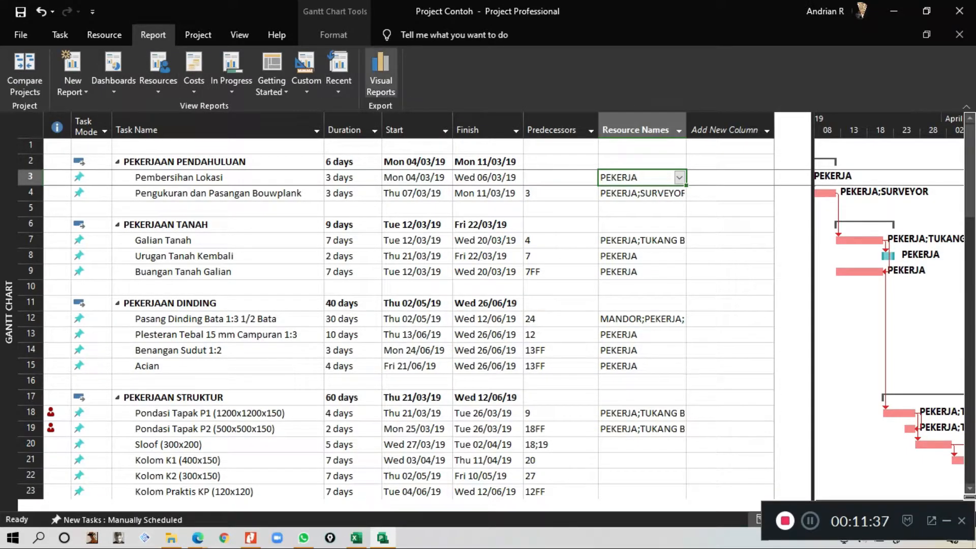
pyautogui.click(380, 76)
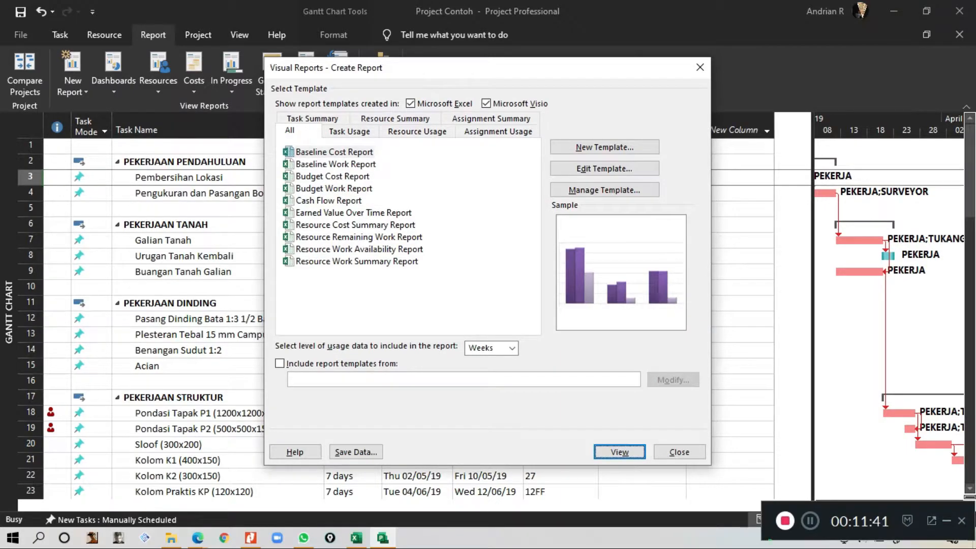
pyautogui.click(328, 201)
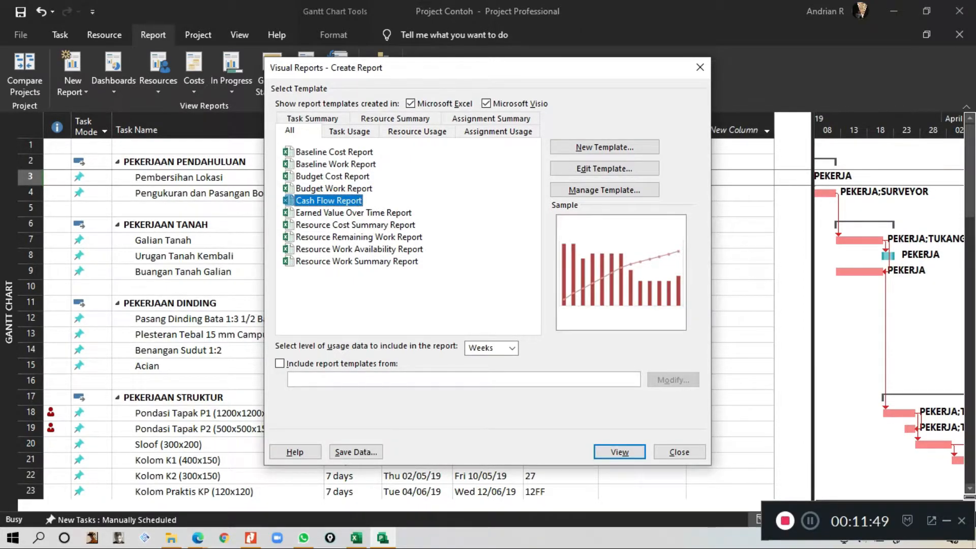
pyautogui.click(512, 348)
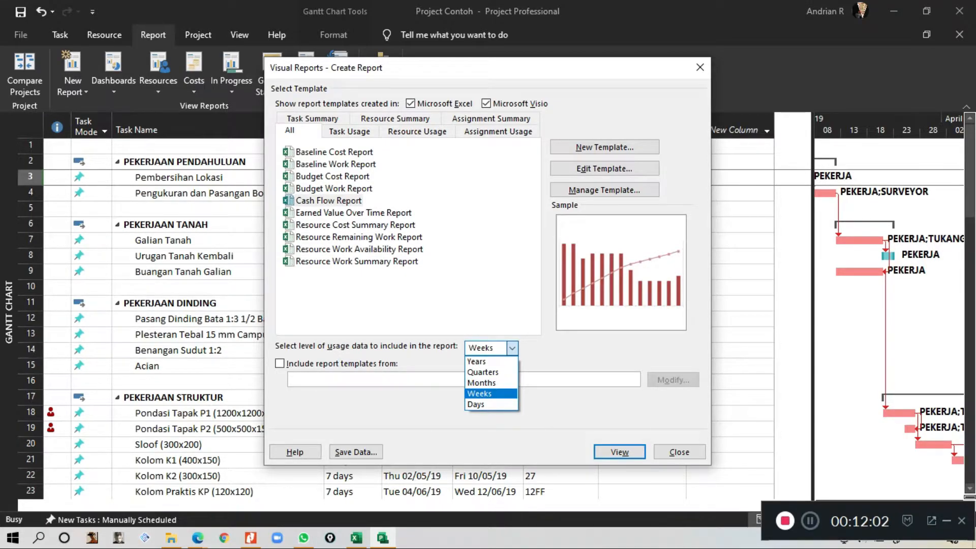
pyautogui.click(480, 394)
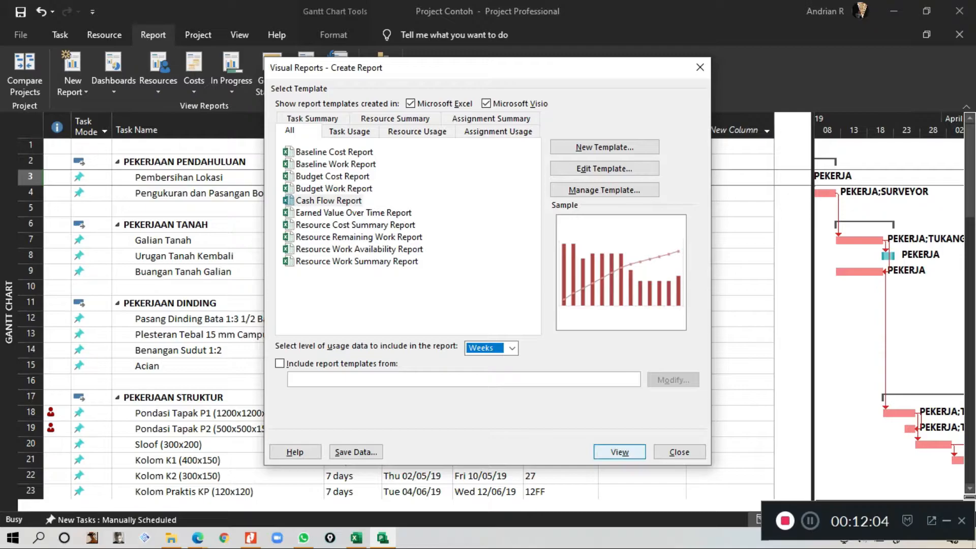
pyautogui.click(619, 452)
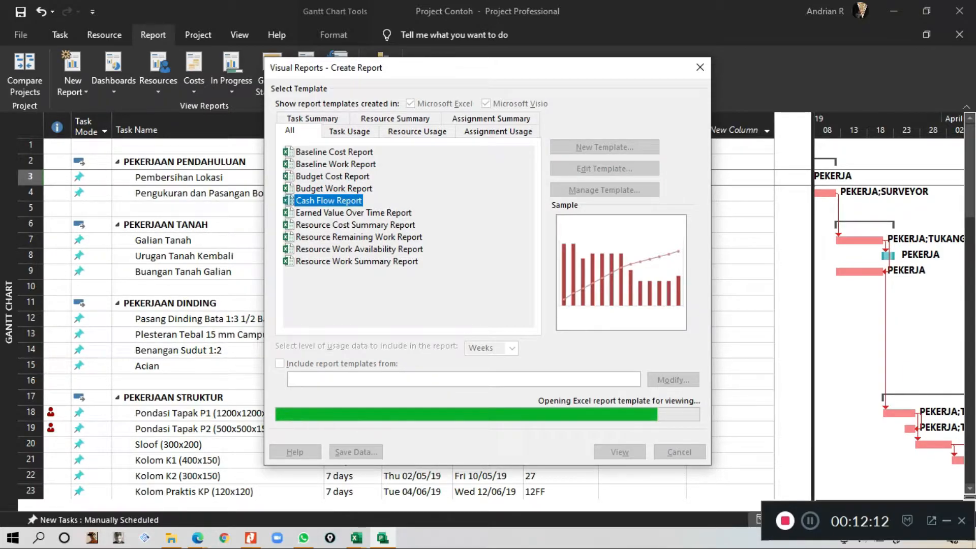
# Step: Examine the cost bars and cumulative cost line in the Cash Flow Report chart
pyautogui.scroll(-3, 630, 460)
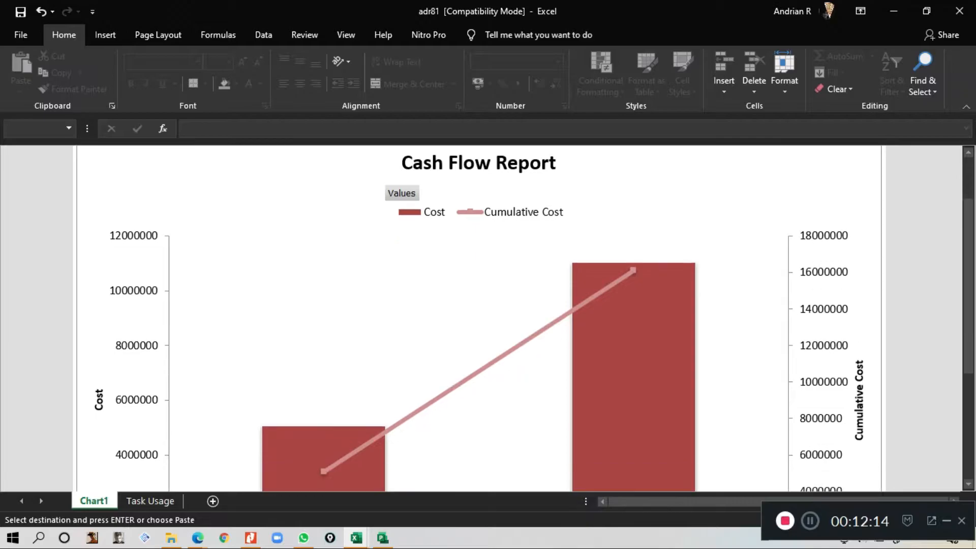
pyautogui.scroll(-3, 503, 270)
pyautogui.scroll(6, 503, 269)
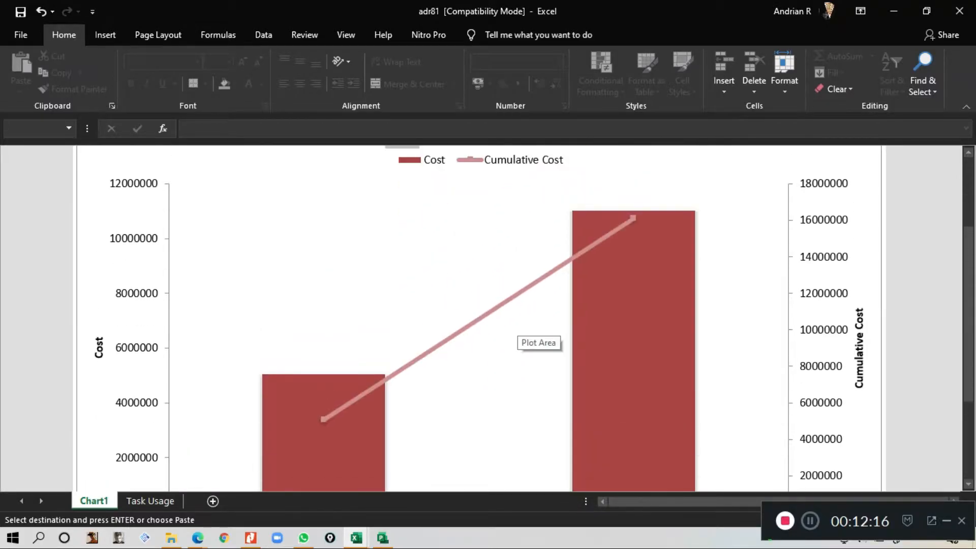
pyautogui.scroll(-2, 528, 331)
pyautogui.scroll(2, 528, 330)
pyautogui.scroll(-3, 528, 331)
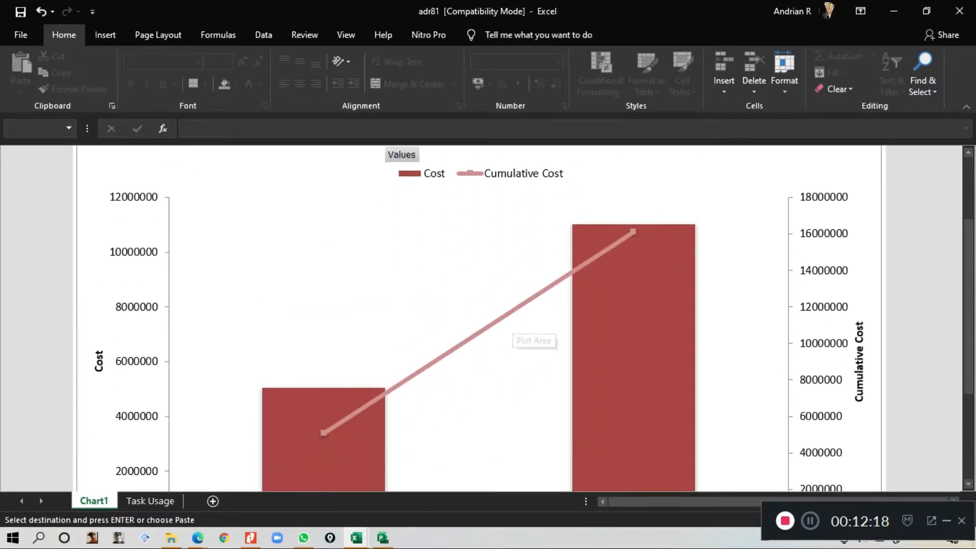
pyautogui.scroll(3, 447, 340)
pyautogui.scroll(-4, 437, 343)
# Step: Expand quarters Q1 and Q2 of 2019 in the Task Usage pivot table to show weekly costs
pyautogui.click(150, 501)
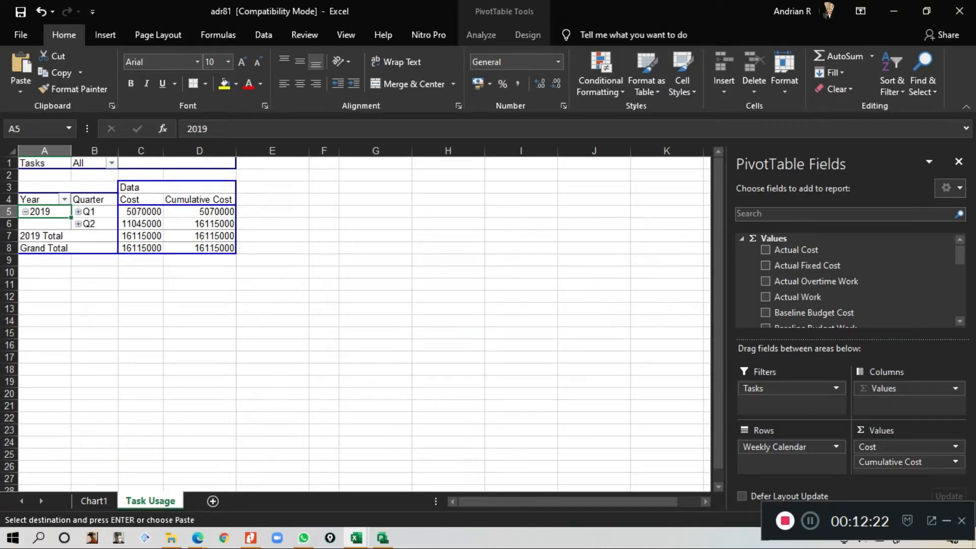
pyautogui.click(79, 212)
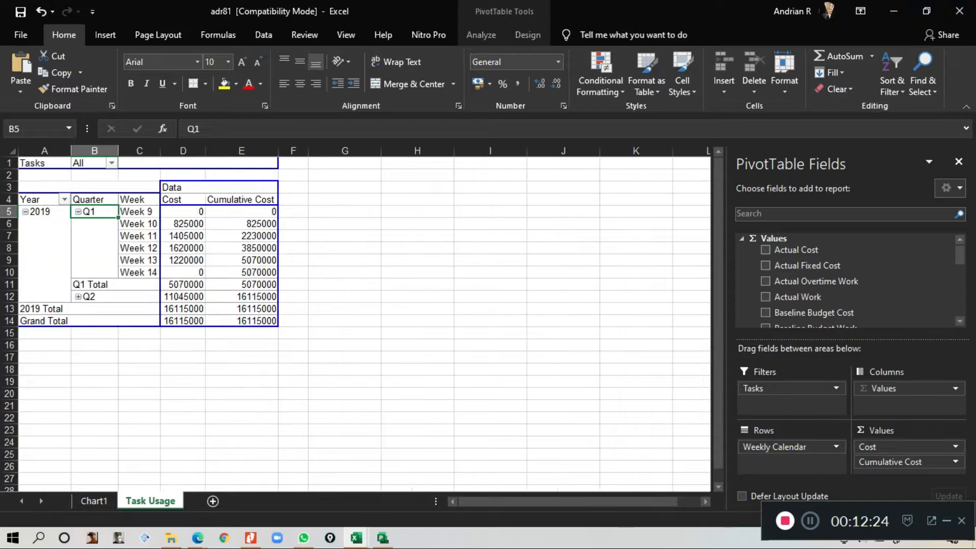
pyautogui.click(78, 297)
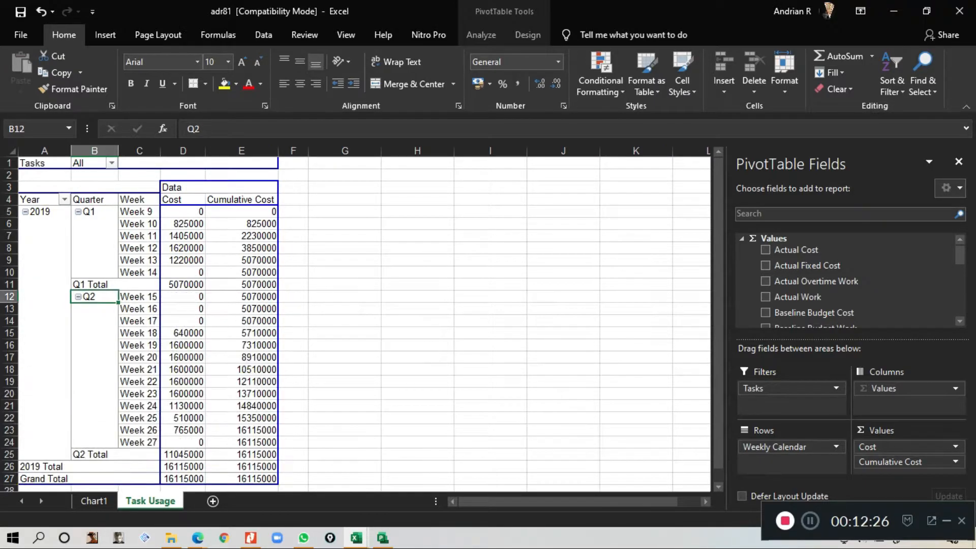
# Step: Examine the weekly costs in the Task Usage table and the Cash Flow Report chart for quarters Q1 and Q2
pyautogui.scroll(-3, 363, 323)
pyautogui.scroll(3, 364, 323)
pyautogui.click(94, 501)
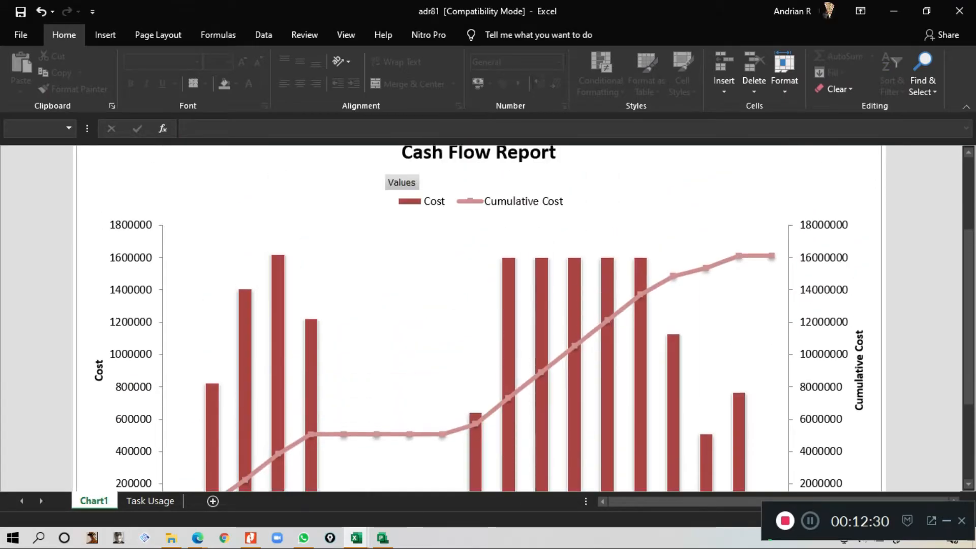
pyautogui.scroll(1, 605, 322)
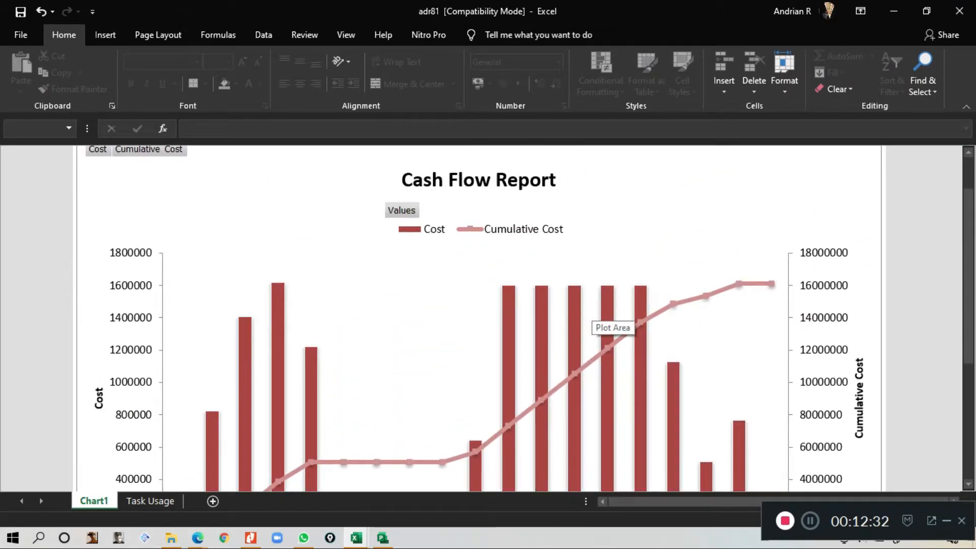
pyautogui.scroll(-2, 610, 322)
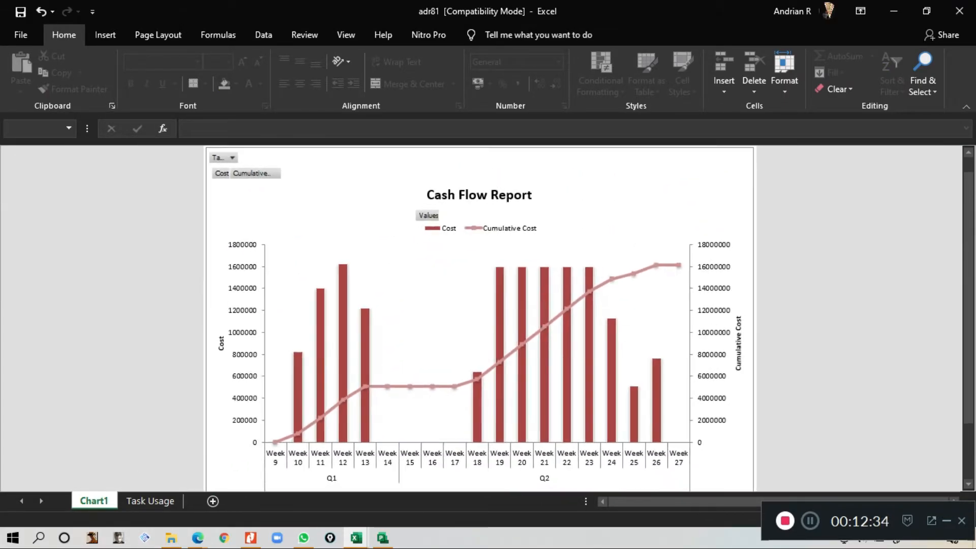
pyautogui.scroll(-1, 520, 287)
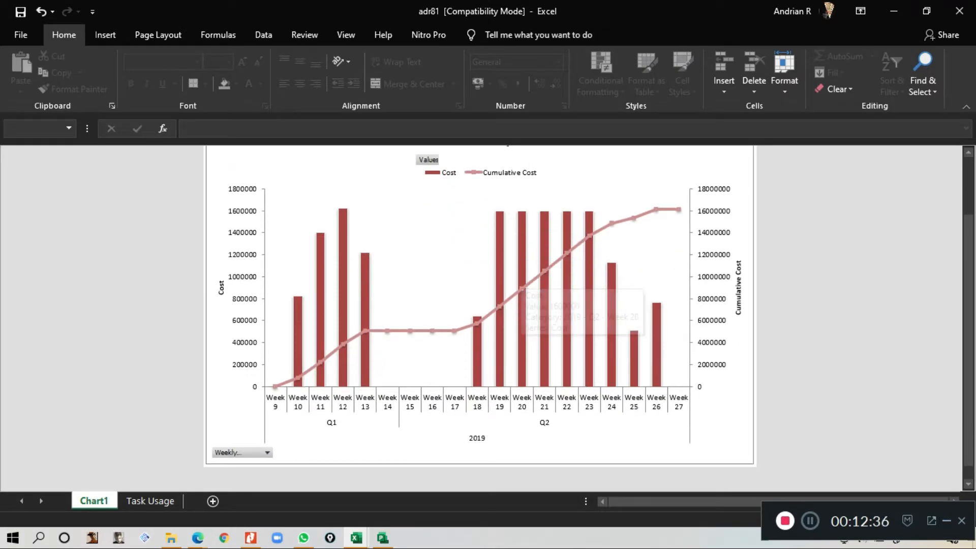
pyautogui.scroll(1, 520, 287)
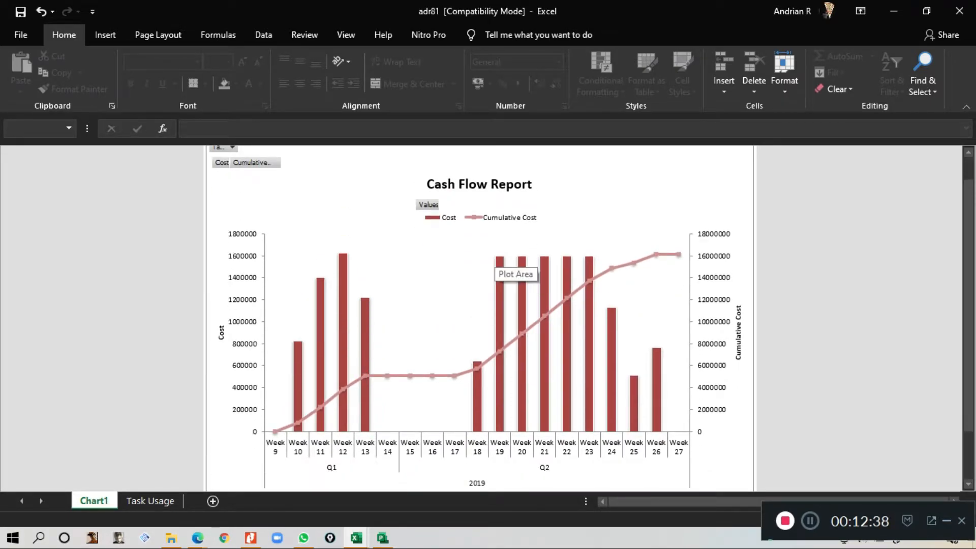
pyautogui.scroll(-1, 520, 288)
pyautogui.scroll(1, 519, 288)
pyautogui.scroll(-1, 519, 288)
pyautogui.click(604, 191)
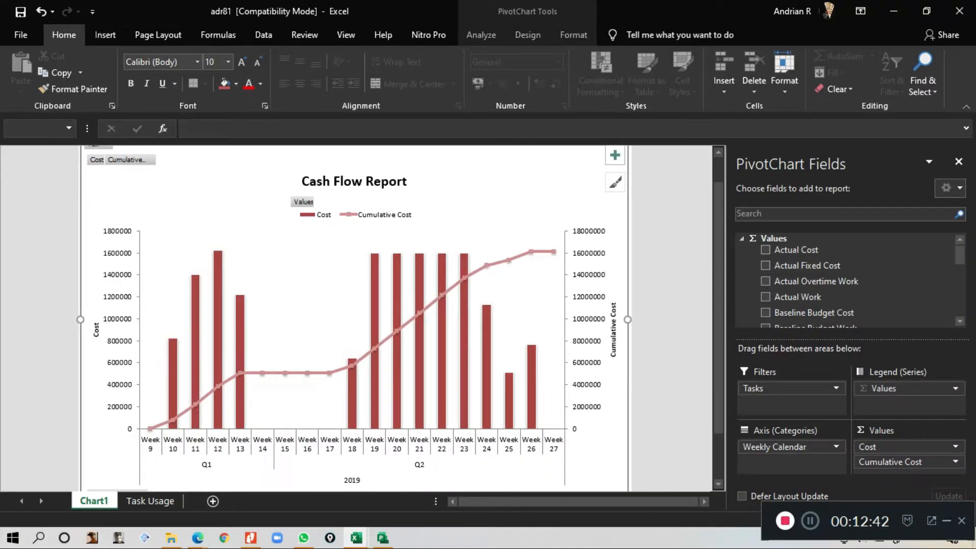
pyautogui.click(528, 35)
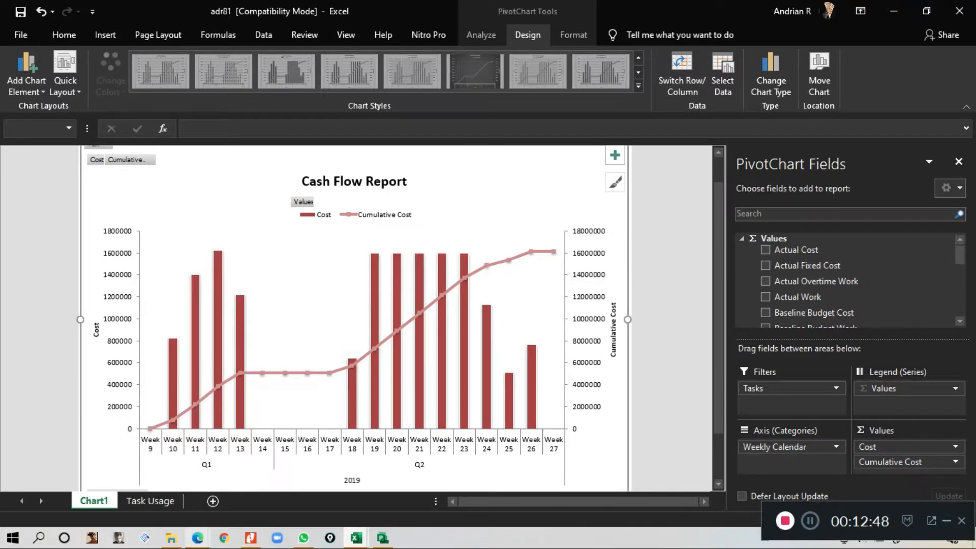
# Step: Switch to the Google Meet call in the browser and admit the participant waiting to join
pyautogui.click(198, 538)
pyautogui.click(122, 482)
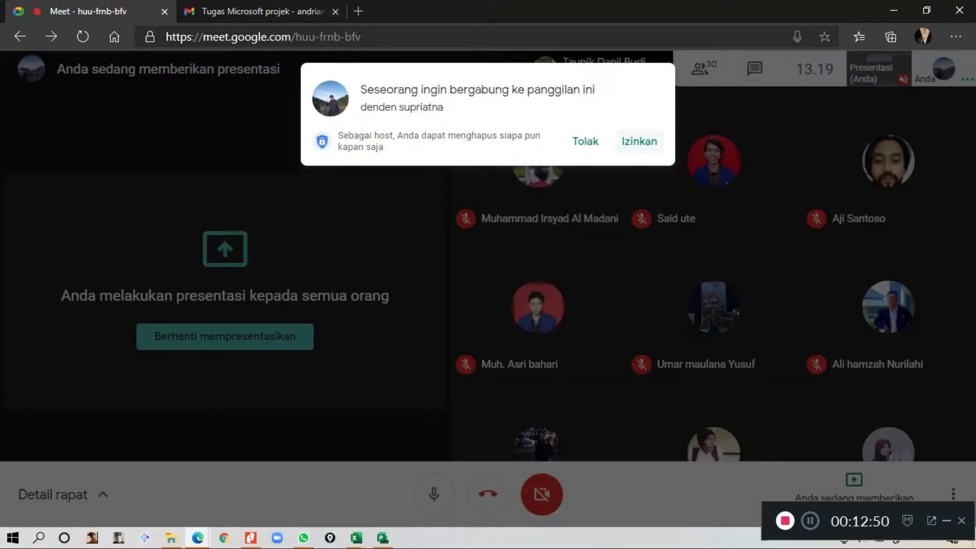
pyautogui.click(639, 140)
# Step: Close the Visual Reports dialog in Microsoft Project and switch back to the adr81 workbook in Excel
pyautogui.click(382, 537)
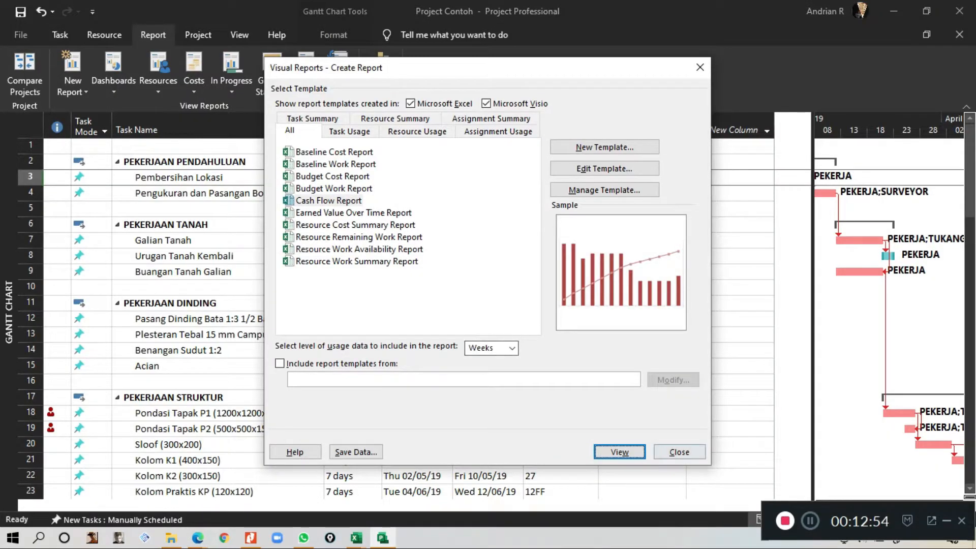
pyautogui.click(679, 452)
pyautogui.moveTo(357, 537)
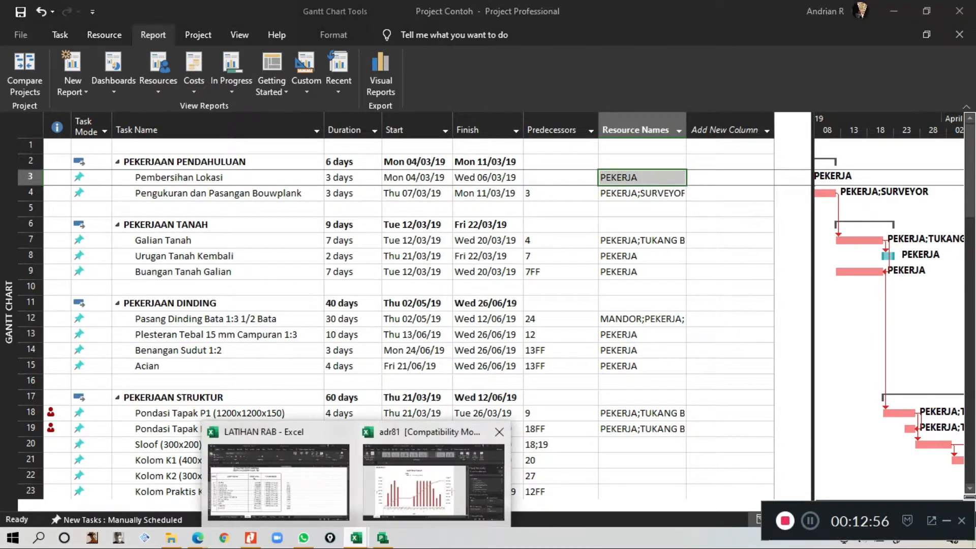
pyautogui.click(433, 480)
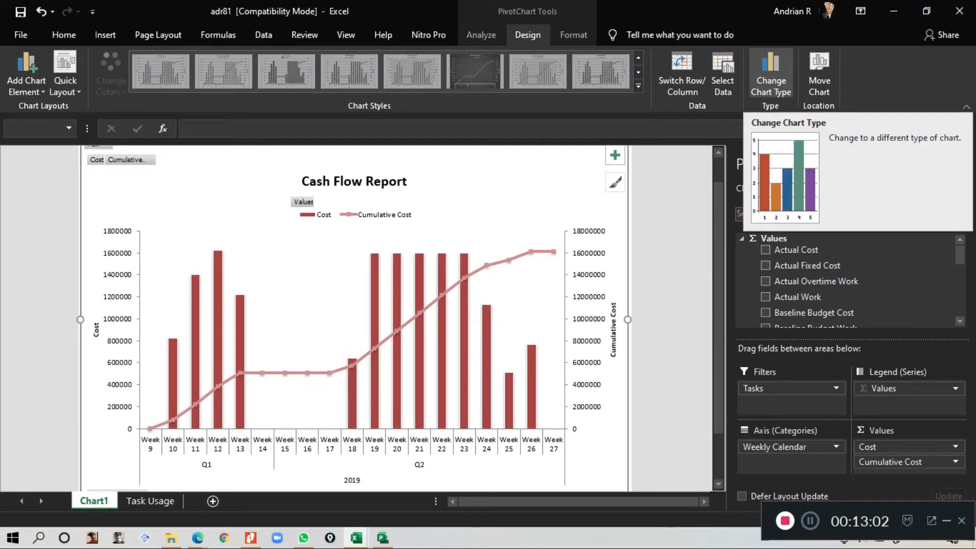
# Step: Admit the two participants waiting to join the Google Meet call and return to the adr81 workbook in Excel
pyautogui.moveTo(197, 538)
pyautogui.click(116, 473)
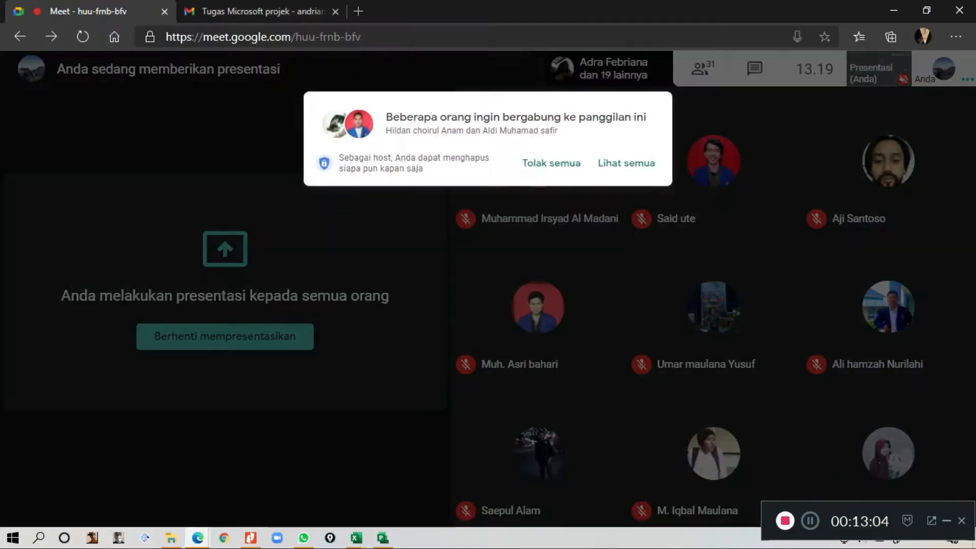
pyautogui.click(635, 138)
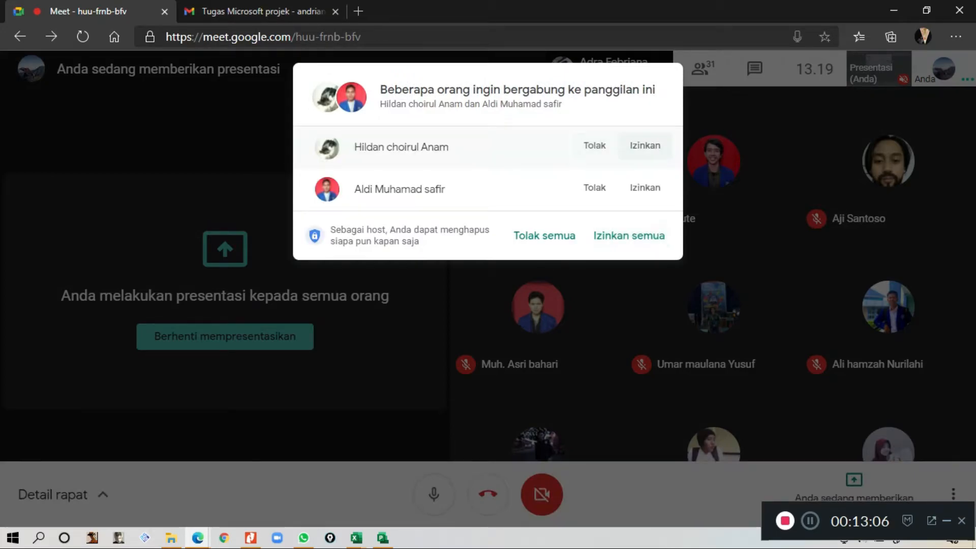
pyautogui.click(645, 146)
pyautogui.click(642, 143)
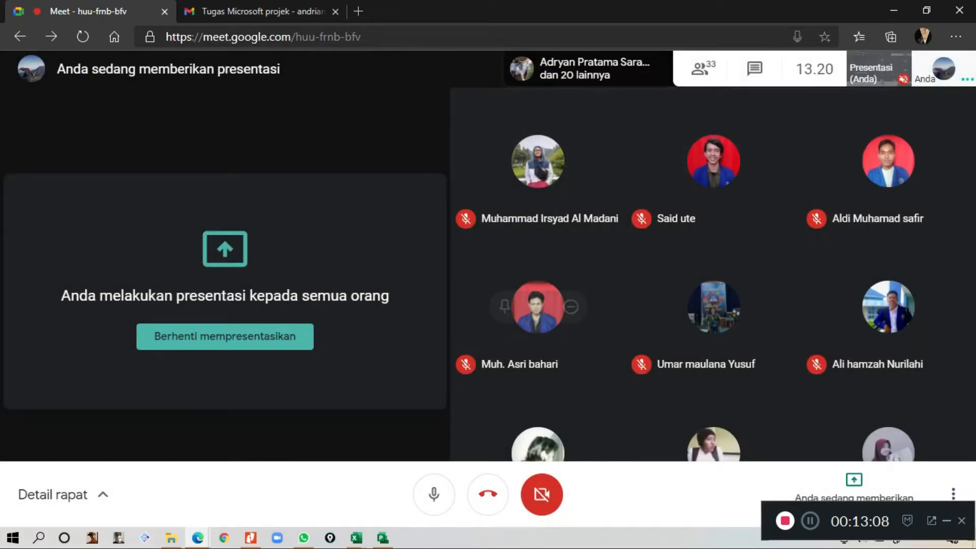
pyautogui.moveTo(356, 537)
pyautogui.click(433, 478)
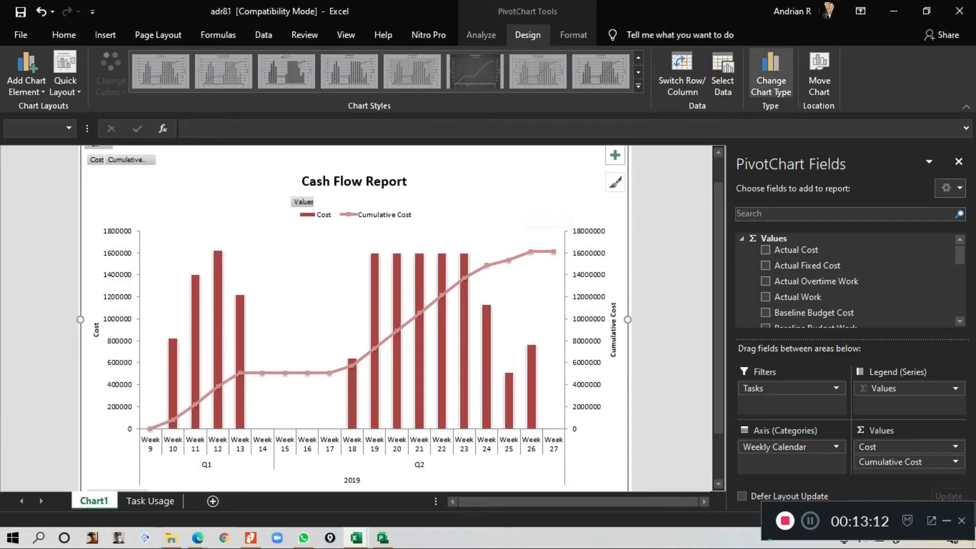
# Step: Browse alternative chart types for the Cash Flow Report, including Line, X Y (Scatter), Pie, Column and Bar, without applying any
pyautogui.click(770, 71)
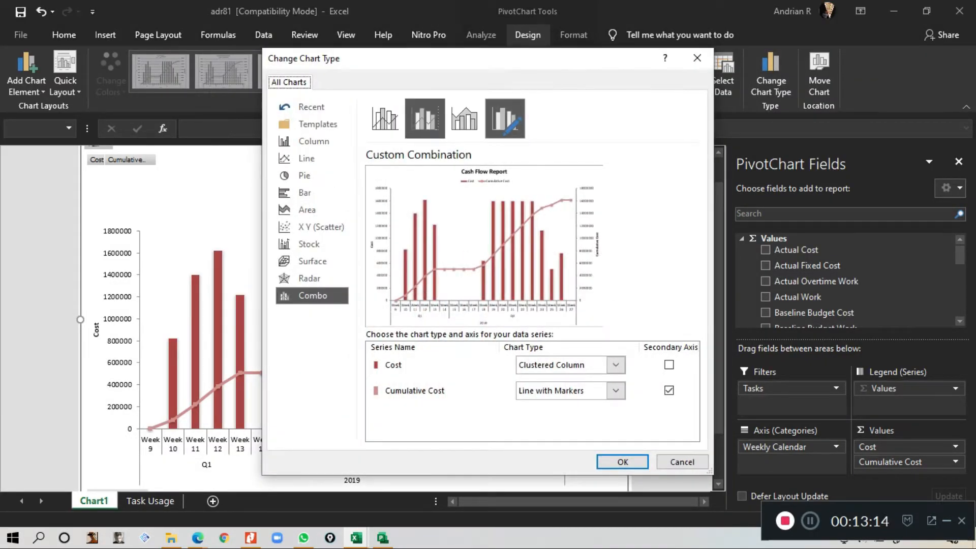
pyautogui.click(307, 159)
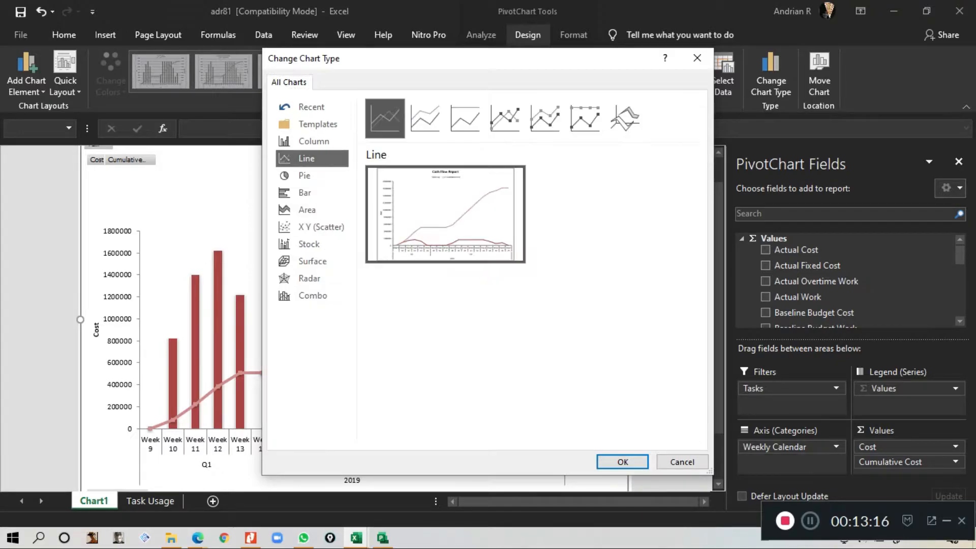
pyautogui.click(312, 227)
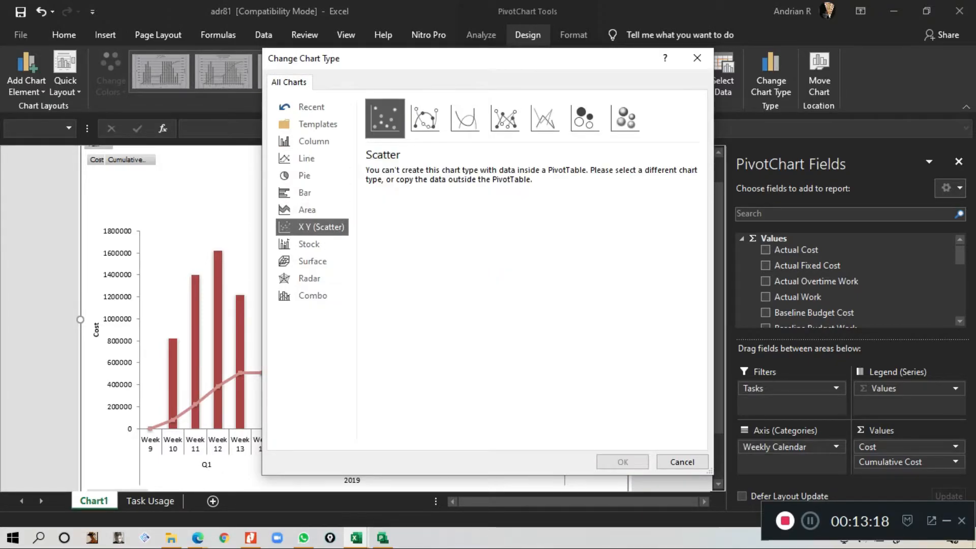
pyautogui.click(464, 118)
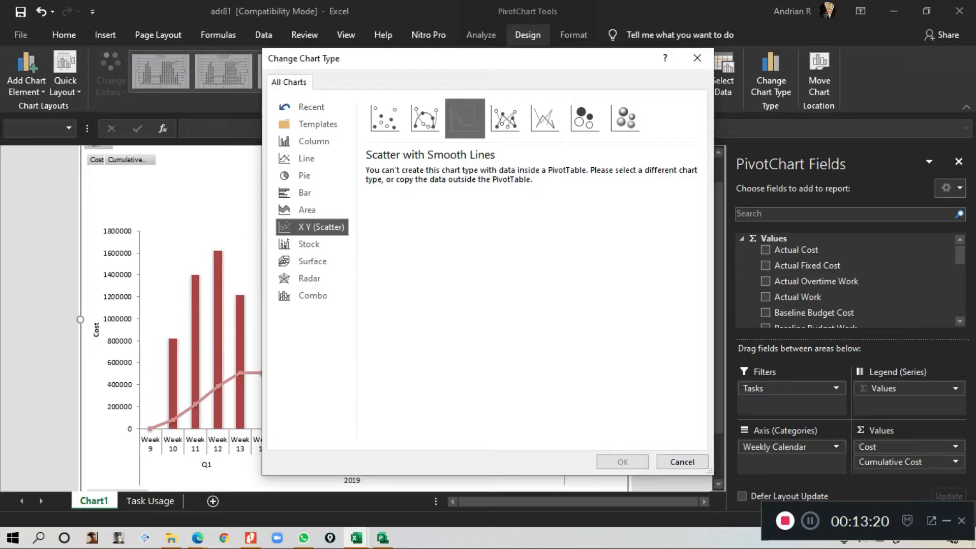
pyautogui.click(309, 244)
pyautogui.click(321, 227)
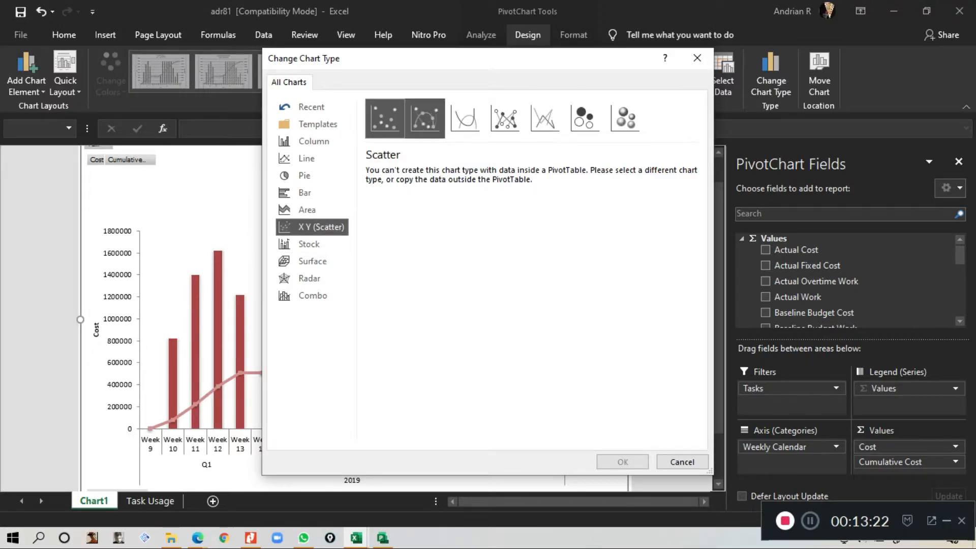
pyautogui.click(464, 118)
pyautogui.click(504, 118)
pyautogui.click(584, 118)
pyautogui.click(624, 118)
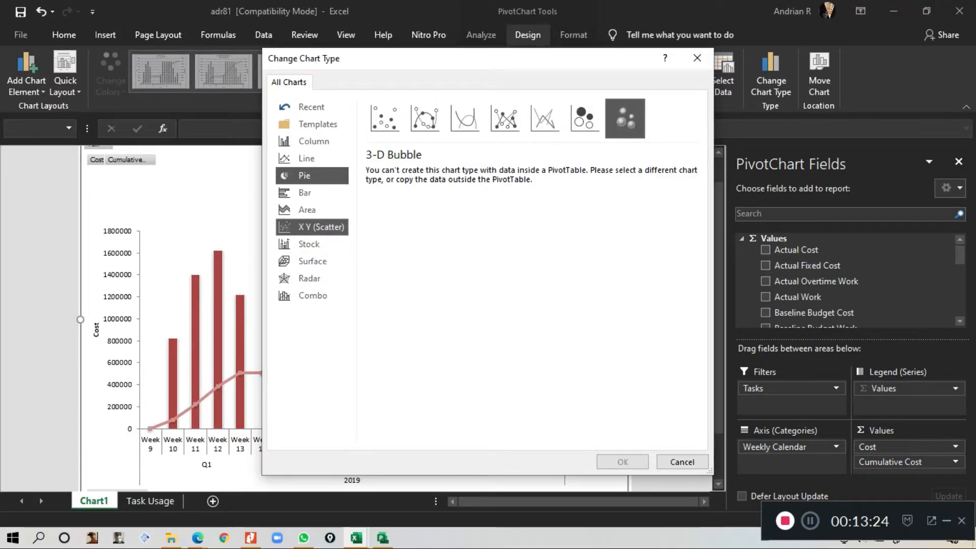
pyautogui.click(304, 176)
pyautogui.click(306, 158)
pyautogui.click(314, 141)
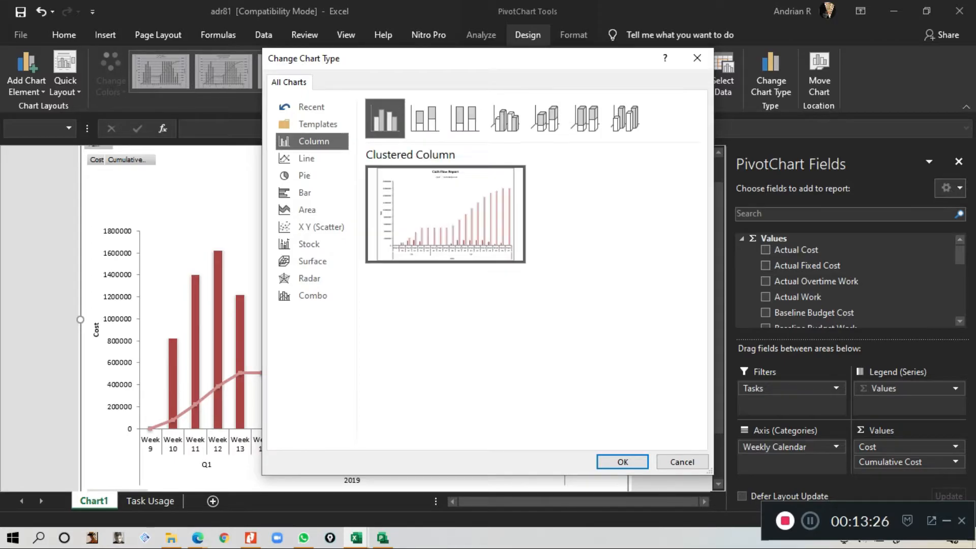
pyautogui.click(317, 124)
pyautogui.click(303, 176)
pyautogui.click(304, 193)
pyautogui.click(320, 227)
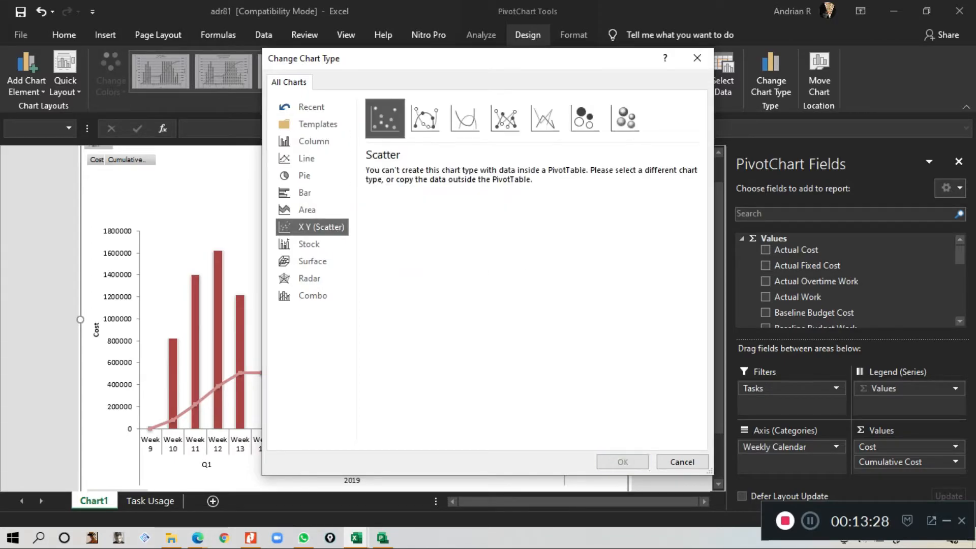
pyautogui.click(309, 244)
pyautogui.click(696, 58)
# Step: Review the complete Cash Flow Report chart and show its source figures on the Task Usage sheet
pyautogui.scroll(-1, 440, 261)
pyautogui.scroll(1, 440, 261)
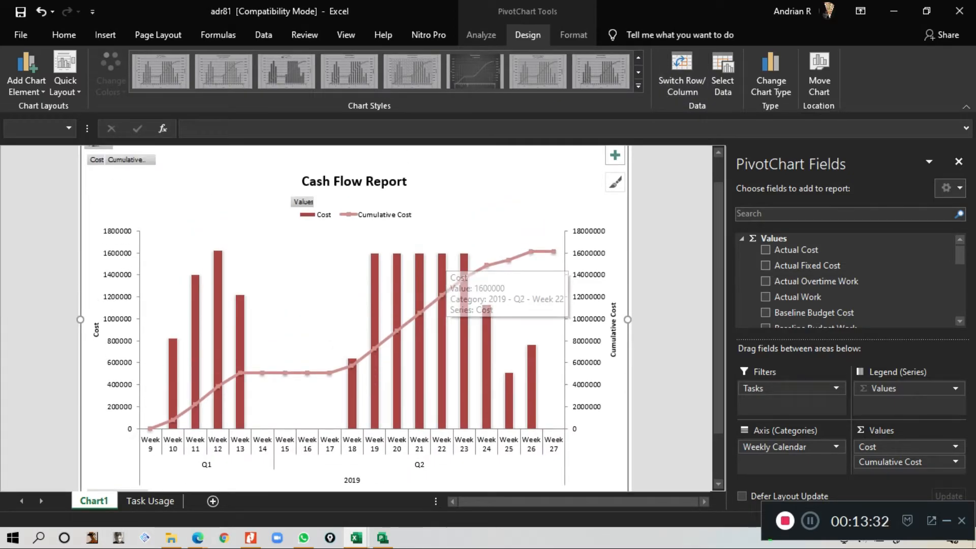
pyautogui.scroll(-1, 440, 261)
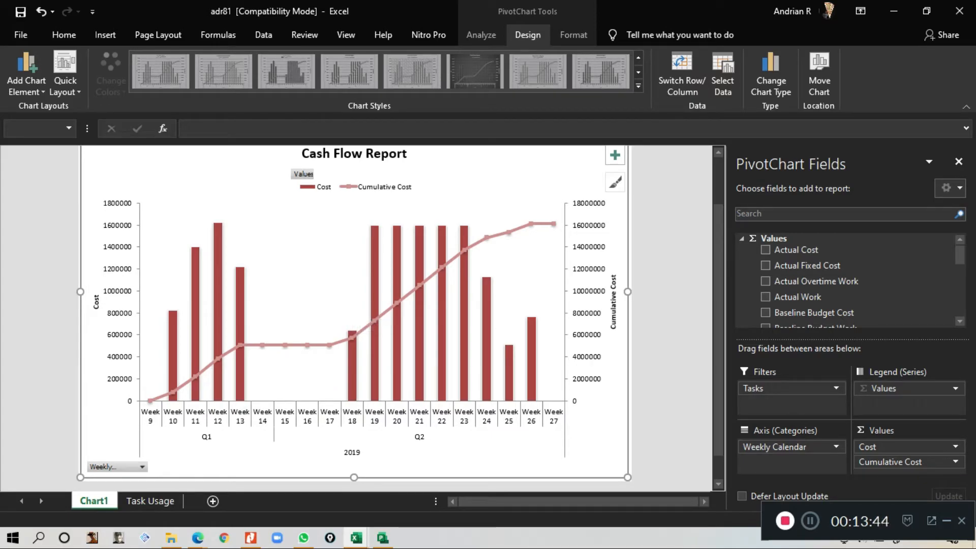
pyautogui.scroll(1, 354, 315)
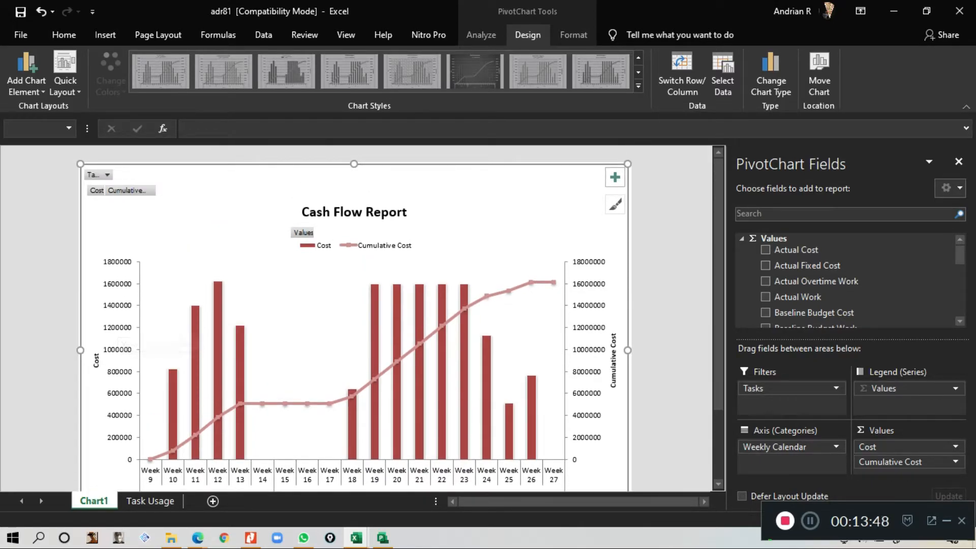
pyautogui.scroll(-1, 354, 315)
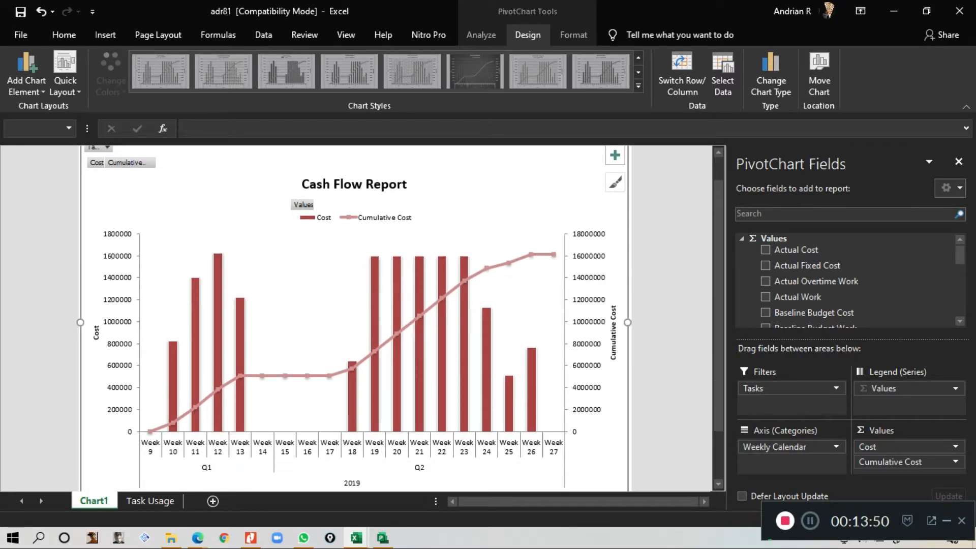
pyautogui.click(150, 501)
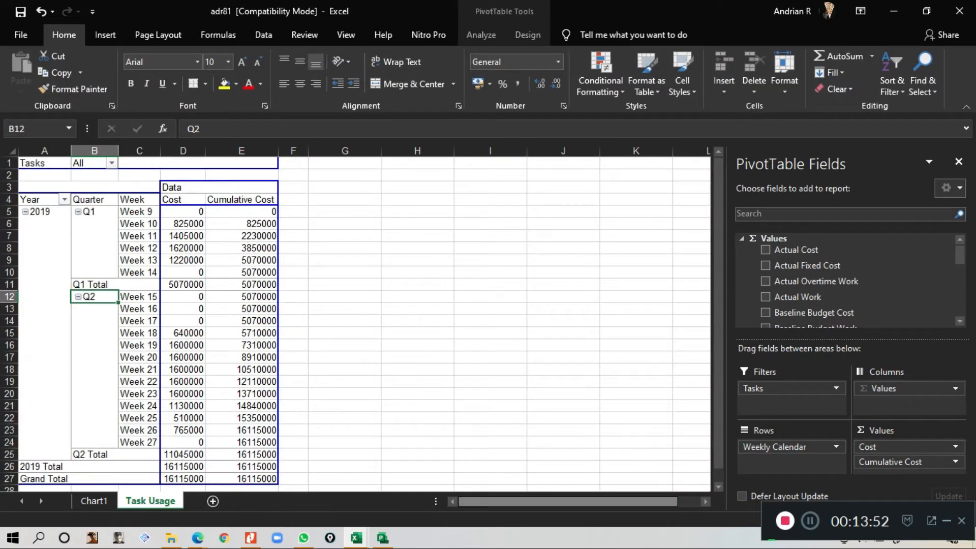
# Step: Switch to Microsoft Project and assign PEKERJA and a TUKANG resource to the Sloof (300x200) task
pyautogui.moveTo(382, 538)
pyautogui.click(383, 483)
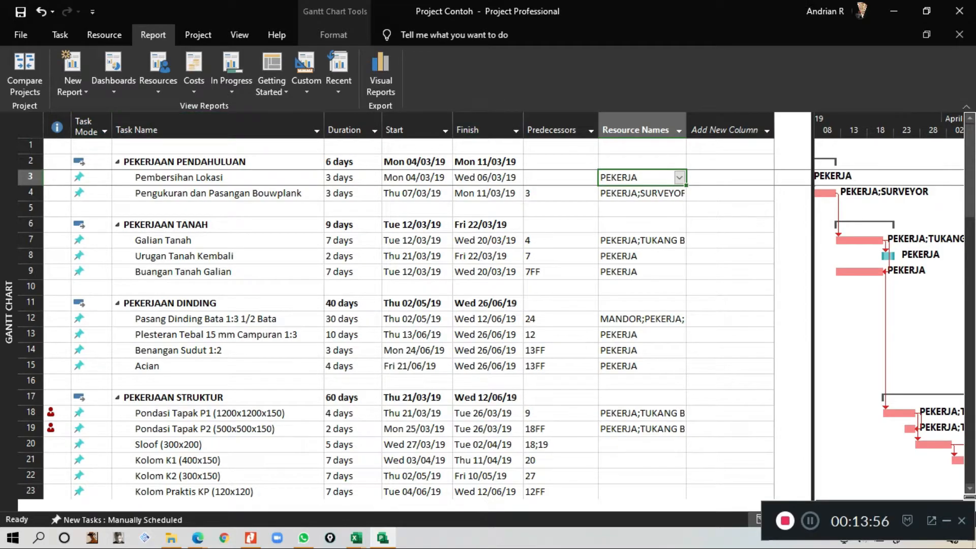
pyautogui.scroll(-2, 406, 315)
pyautogui.scroll(2, 407, 315)
pyautogui.scroll(-2, 641, 350)
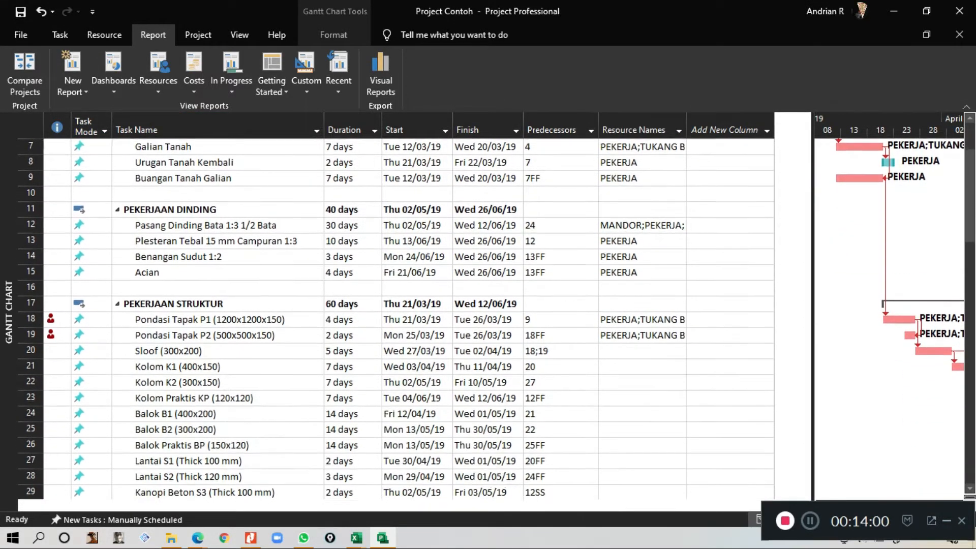
pyautogui.click(640, 350)
pyautogui.click(679, 350)
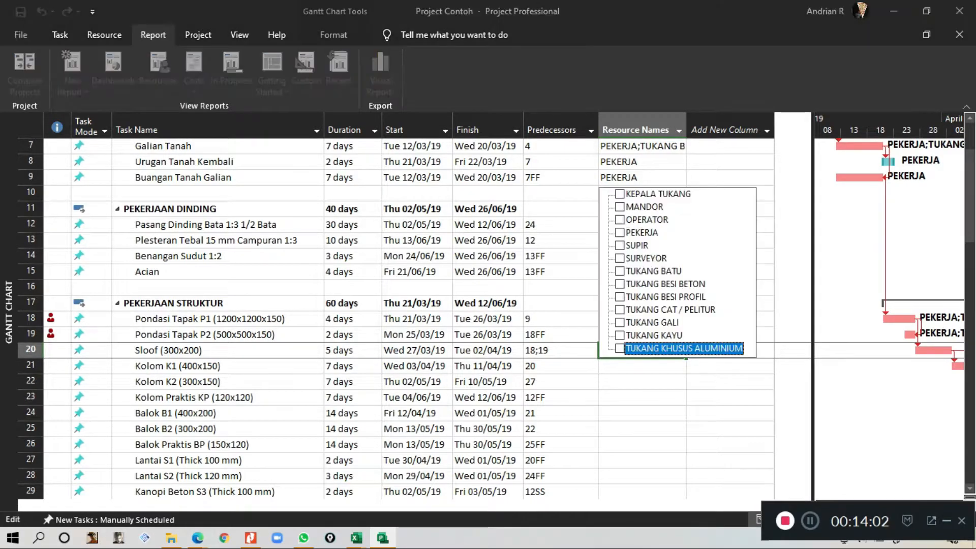
pyautogui.press('space')
pyautogui.press('Down')
pyautogui.press('Down')
pyautogui.press('Down')
pyautogui.press('Down')
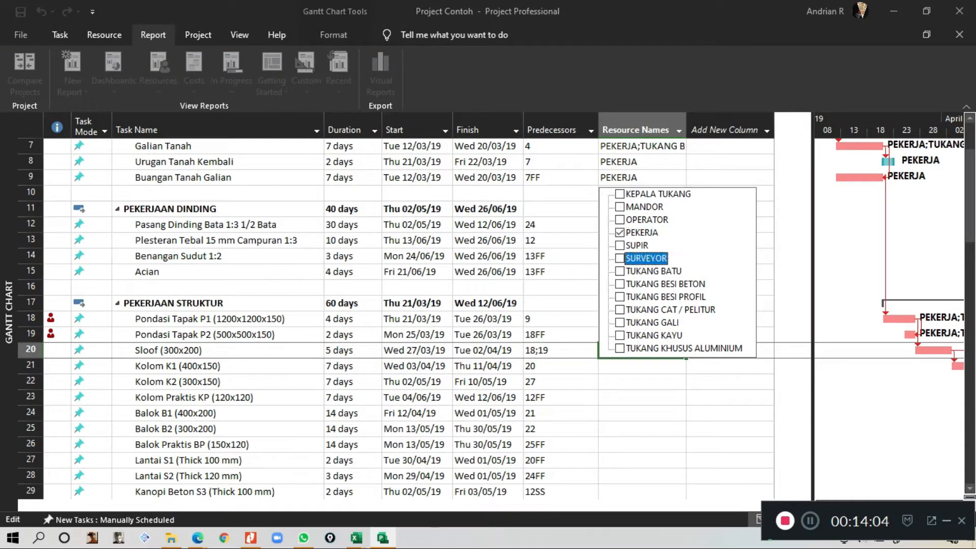
pyautogui.press('space')
pyautogui.press('Return')
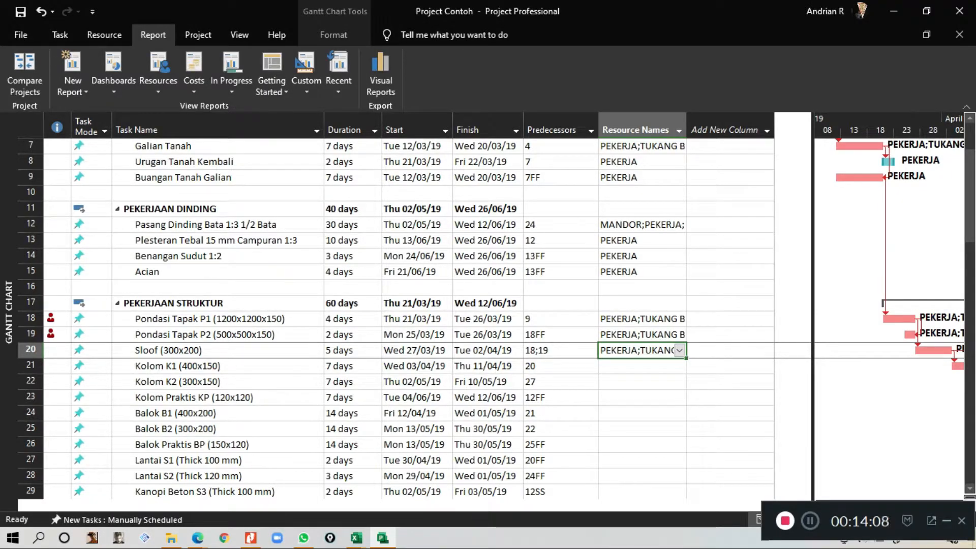
# Step: Look over the resource assignments of the remaining structure, roof and flooring tasks, and return to the start of the task list
pyautogui.scroll(-5, 397, 315)
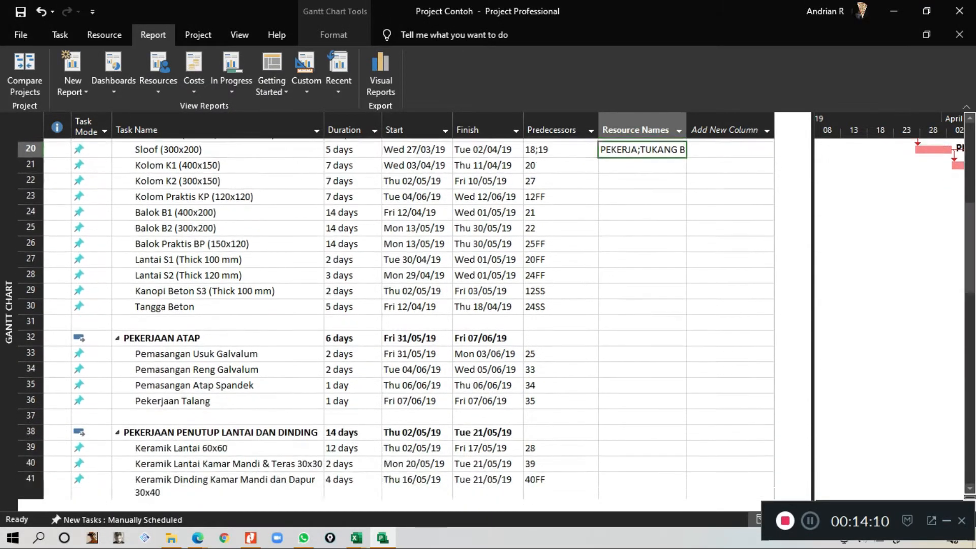
pyautogui.scroll(6, 396, 315)
pyautogui.scroll(1, 396, 315)
pyautogui.click(729, 224)
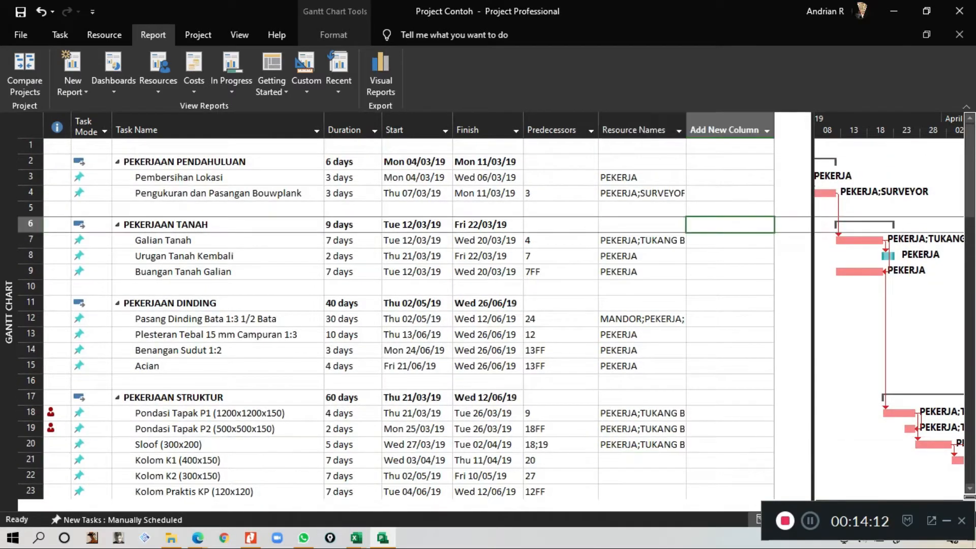
# Step: Widen the Resource Names column and show the project as a Network Diagram, looking across its linked tasks
pyautogui.click(730, 177)
pyautogui.moveTo(686, 130); pyautogui.dragTo(707, 129)
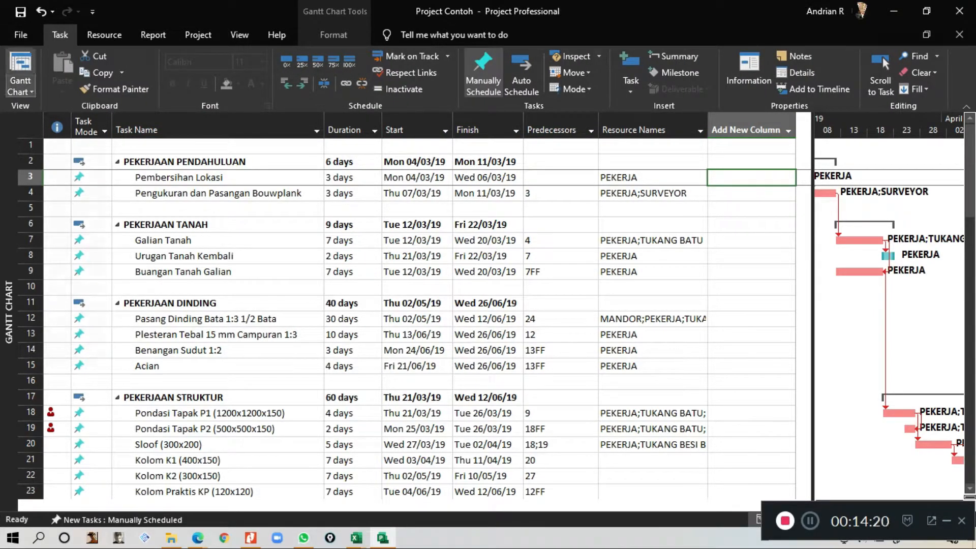
pyautogui.click(20, 86)
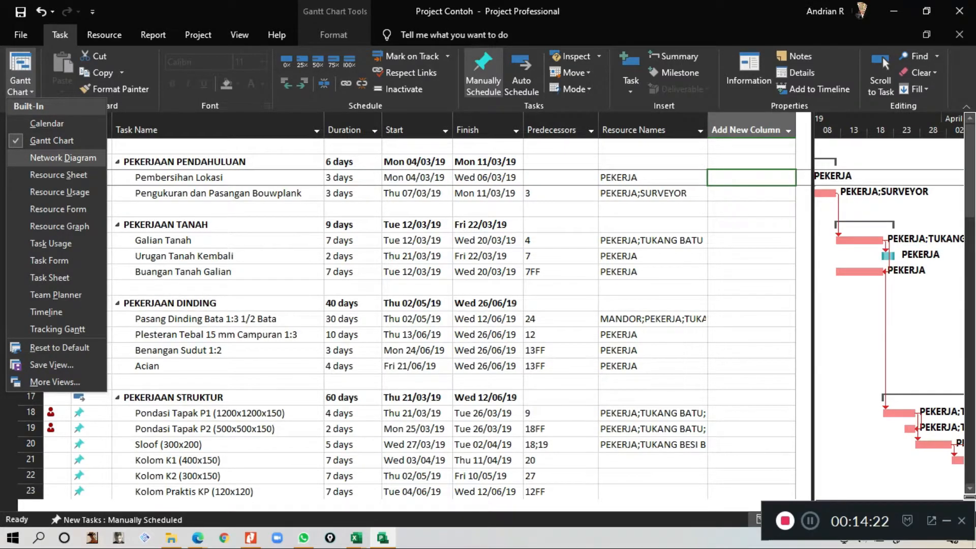
pyautogui.click(63, 157)
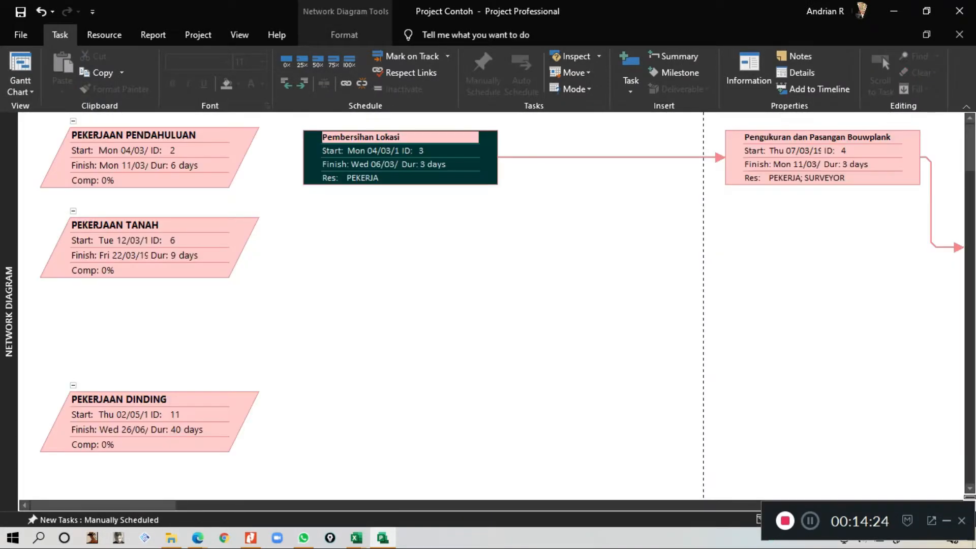
pyautogui.scroll(-1, 491, 306)
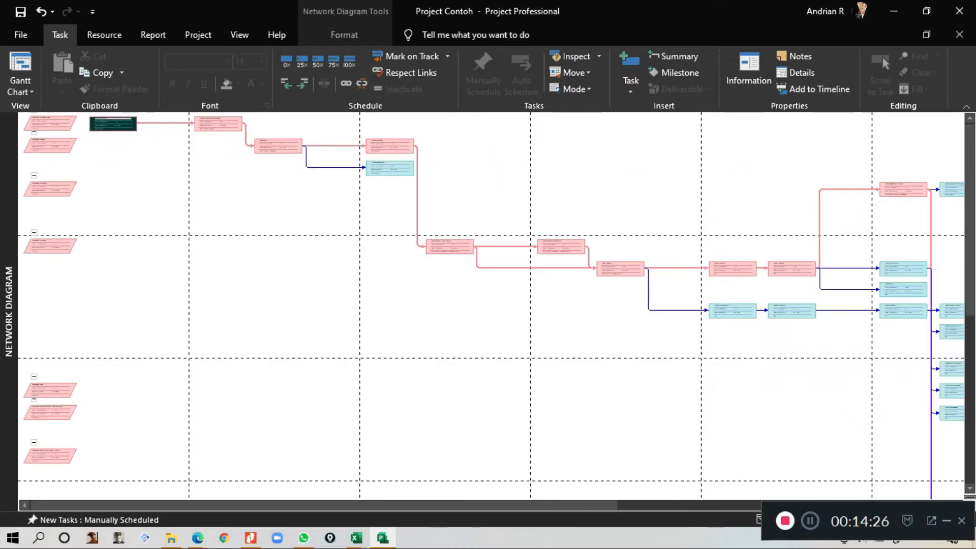
pyautogui.moveTo(457, 505); pyautogui.dragTo(658, 505)
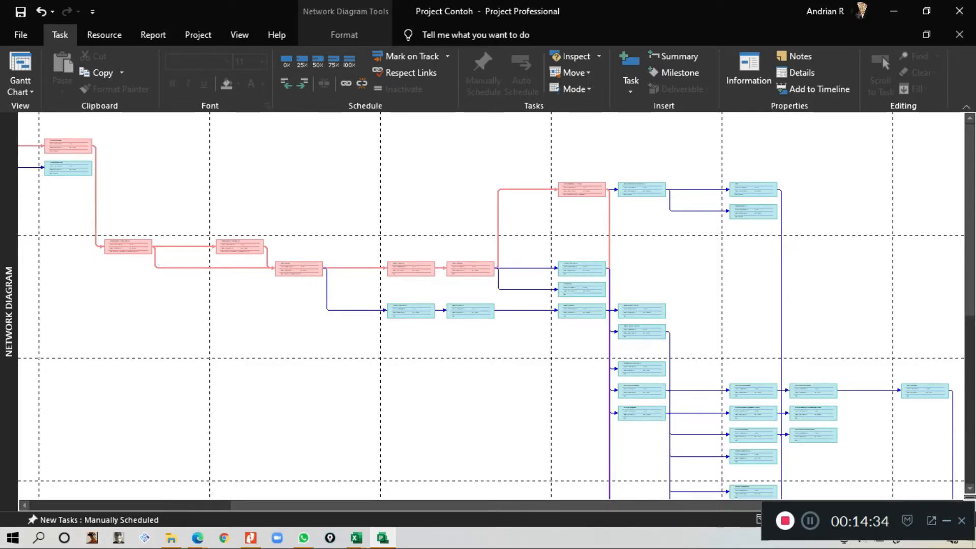
# Step: Return to the Gantt Chart view and narrow the Resource Names and Predecessors columns
pyautogui.click(20, 35)
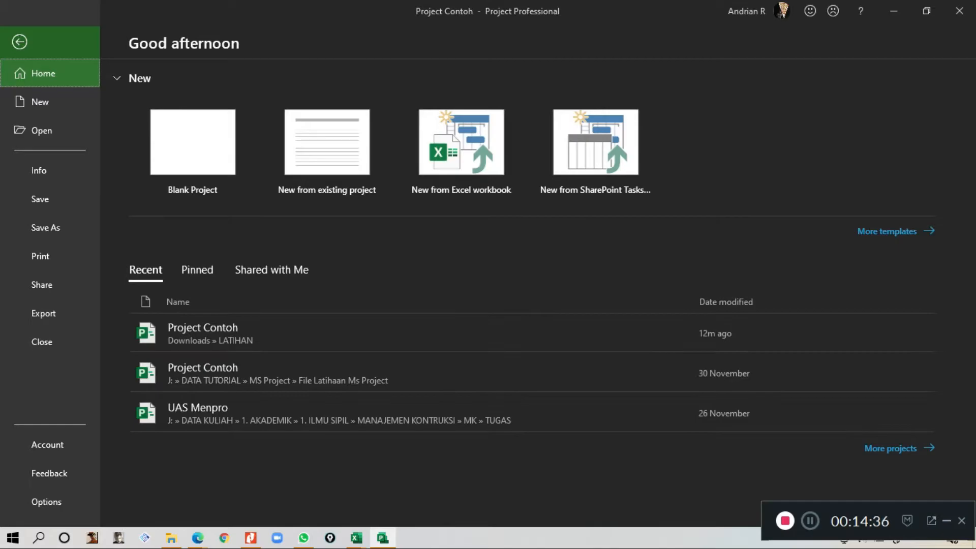
pyautogui.press('Escape')
pyautogui.click(20, 64)
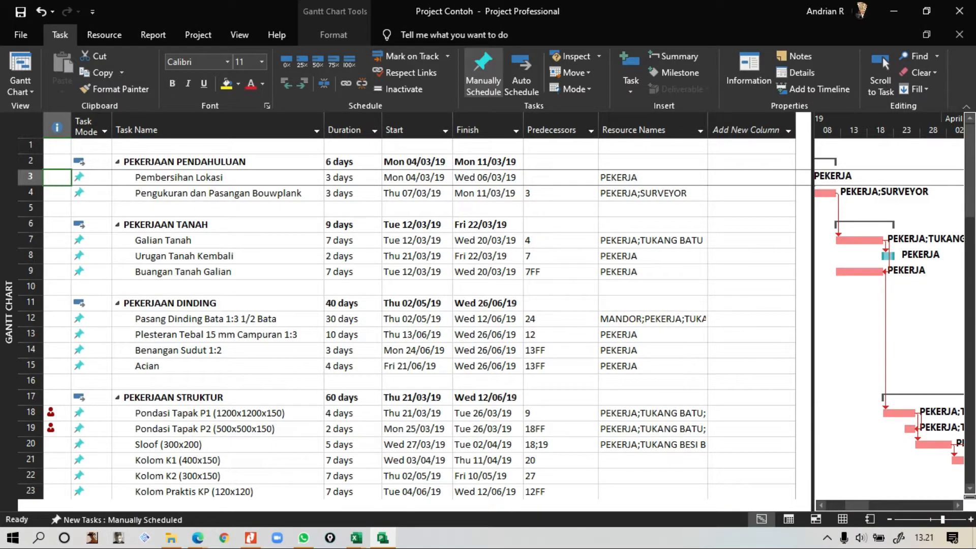
pyautogui.moveTo(708, 130); pyautogui.dragTo(698, 129)
pyautogui.moveTo(597, 129); pyautogui.dragTo(564, 129)
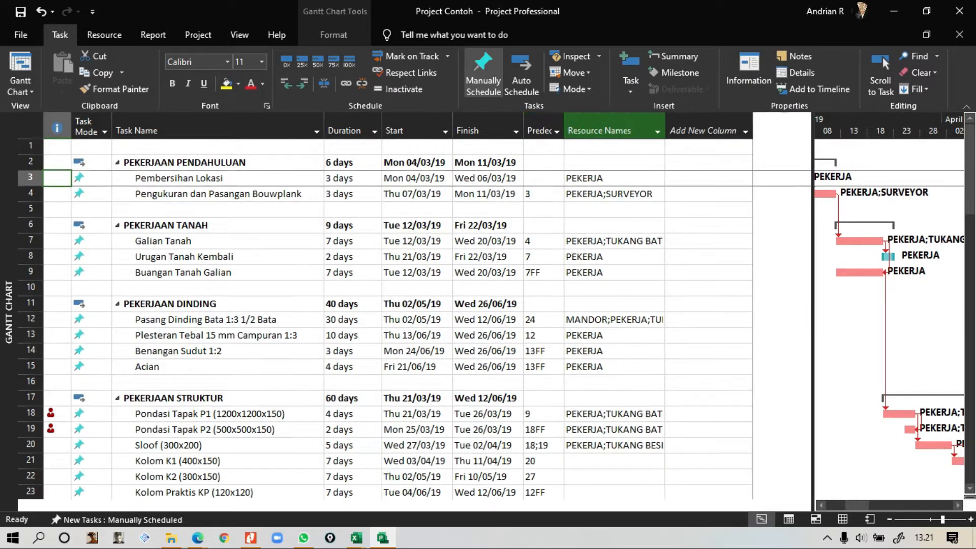
# Step: Insert a % Complete column after Resource Names in the task table
pyautogui.rightClick(683, 128)
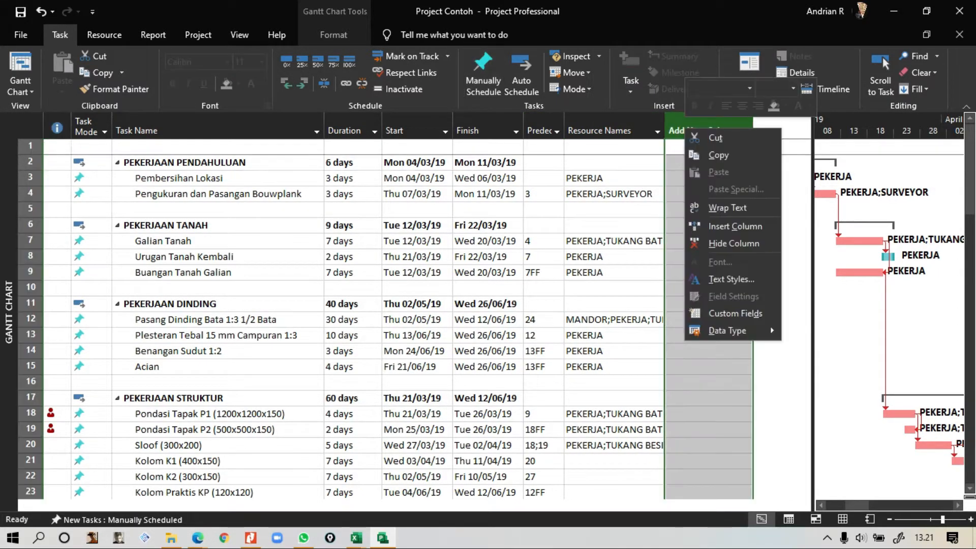
pyautogui.click(712, 226)
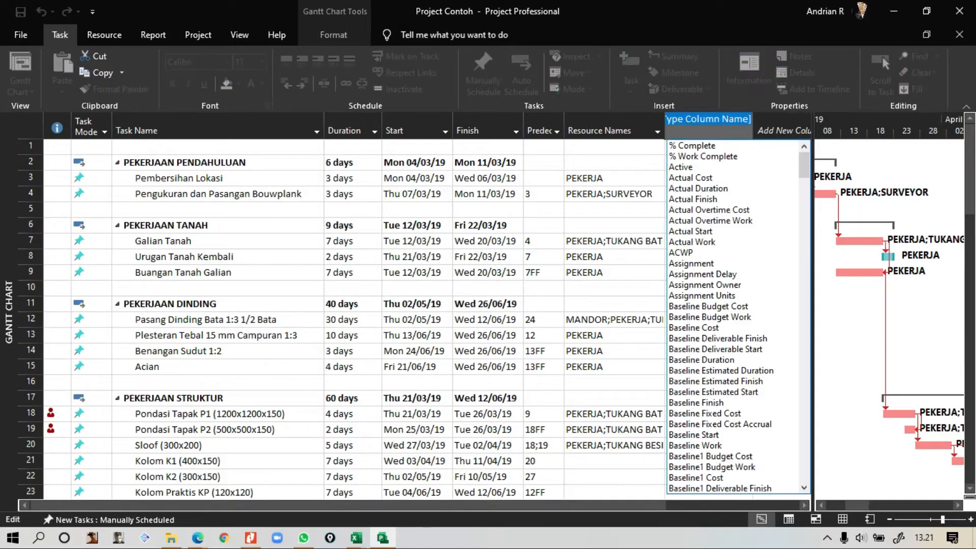
pyautogui.click(692, 146)
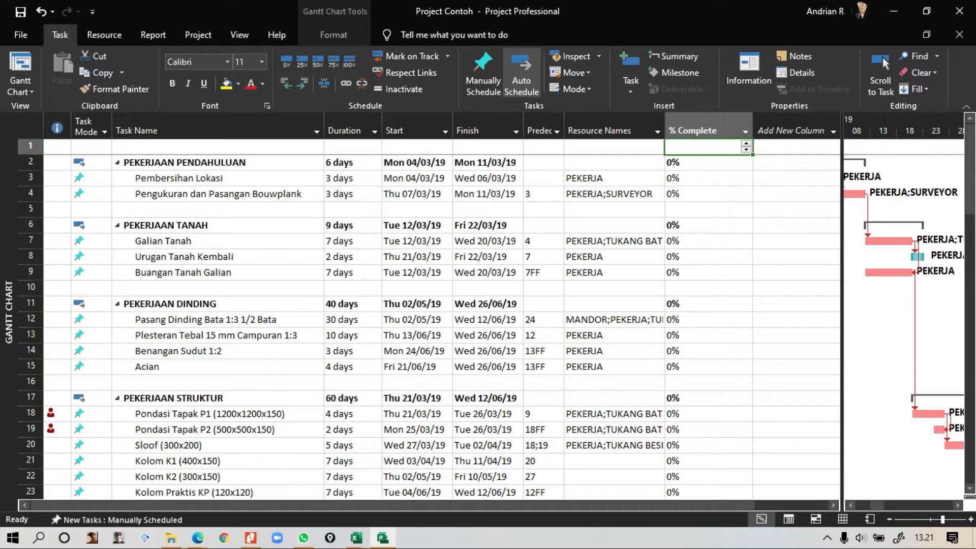
# Step: Set % Complete to 100 for Pembersihan Lokasi and Pengukuran dan Pasangan Bouwplank
pyautogui.click(704, 178)
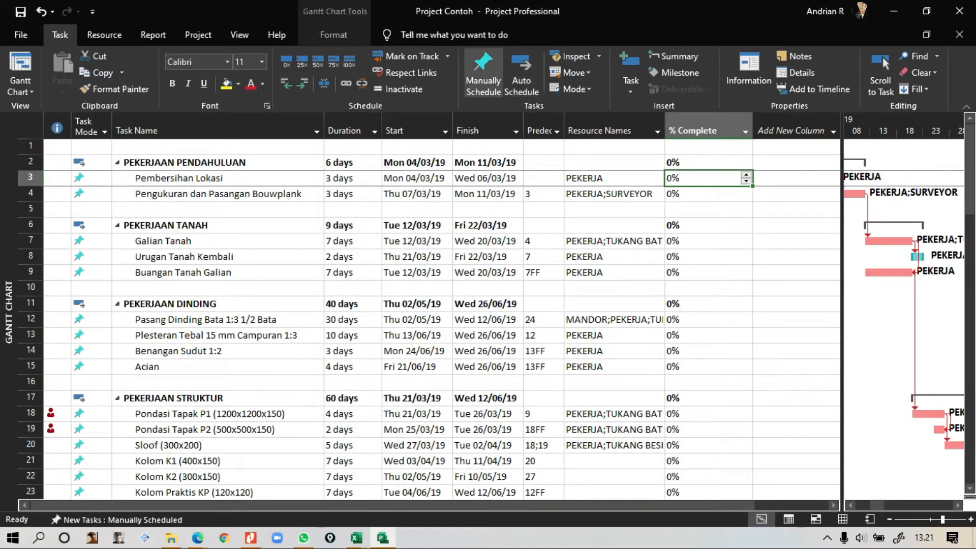
pyautogui.scroll(-1, 426, 320)
pyautogui.scroll(1, 427, 320)
pyautogui.scroll(-2, 427, 320)
pyautogui.scroll(2, 427, 320)
pyautogui.write('100')
pyautogui.press('Return')
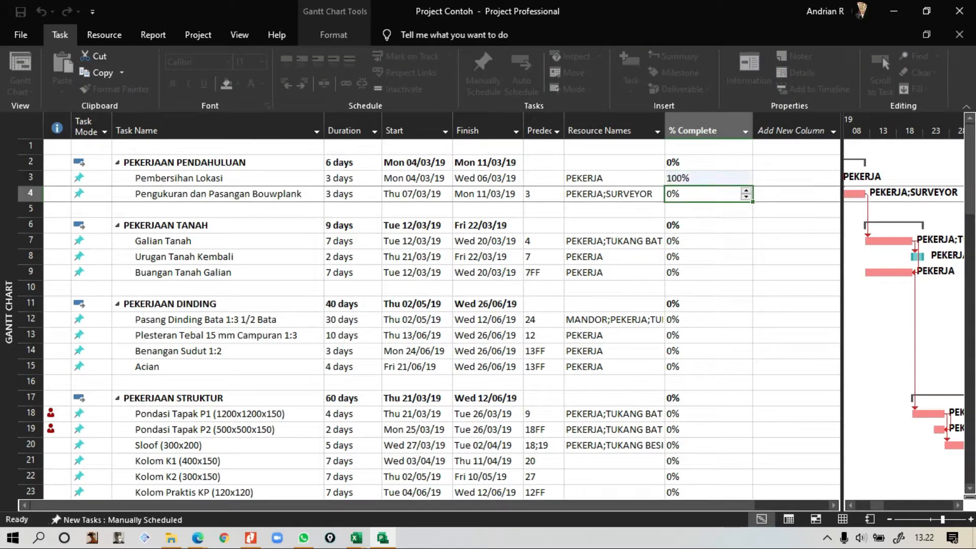
pyautogui.write('100')
pyautogui.press('Return')
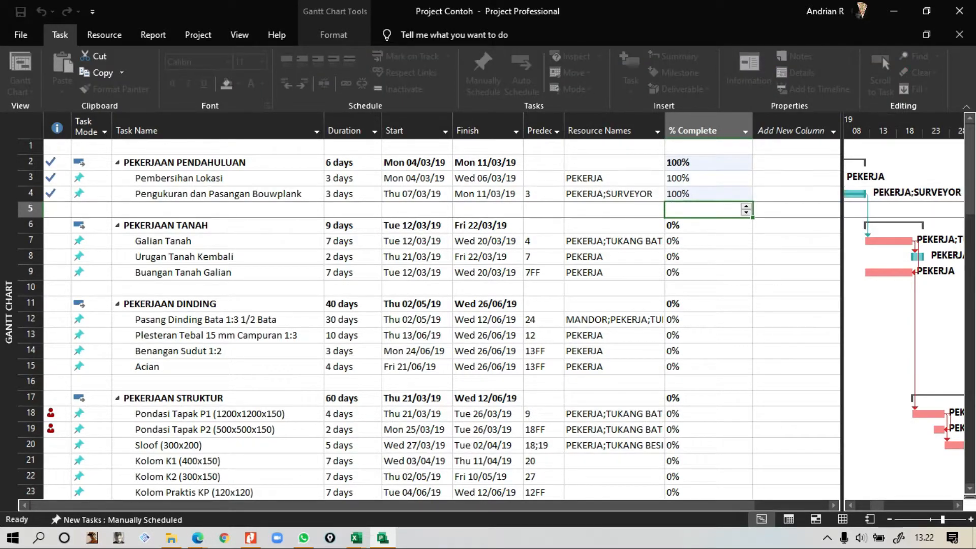
# Step: Set % Complete to 100 for Galian Tanah, Urugan Tanah Kembali and Buangan Tanah Galian
pyautogui.press('Down')
pyautogui.press('Down')
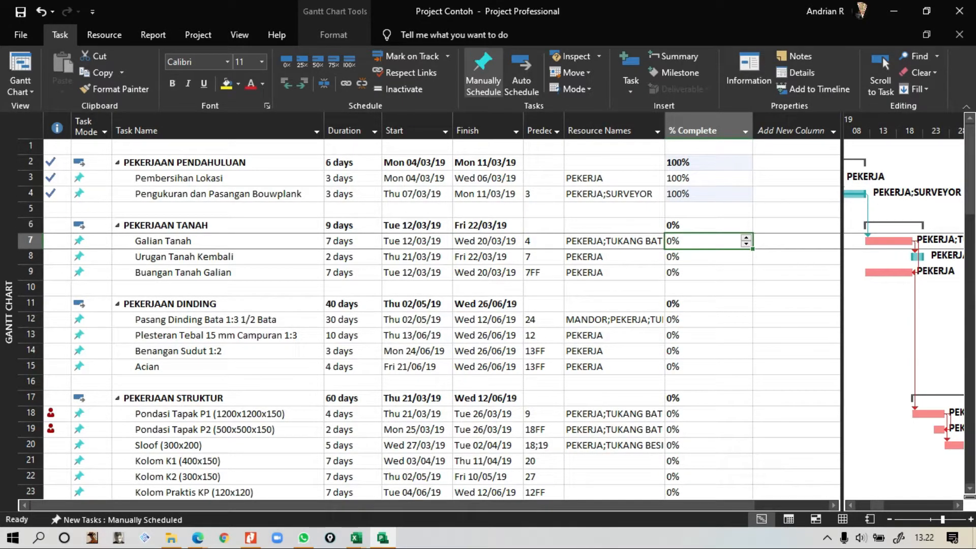
pyautogui.write('100')
pyautogui.press('Return')
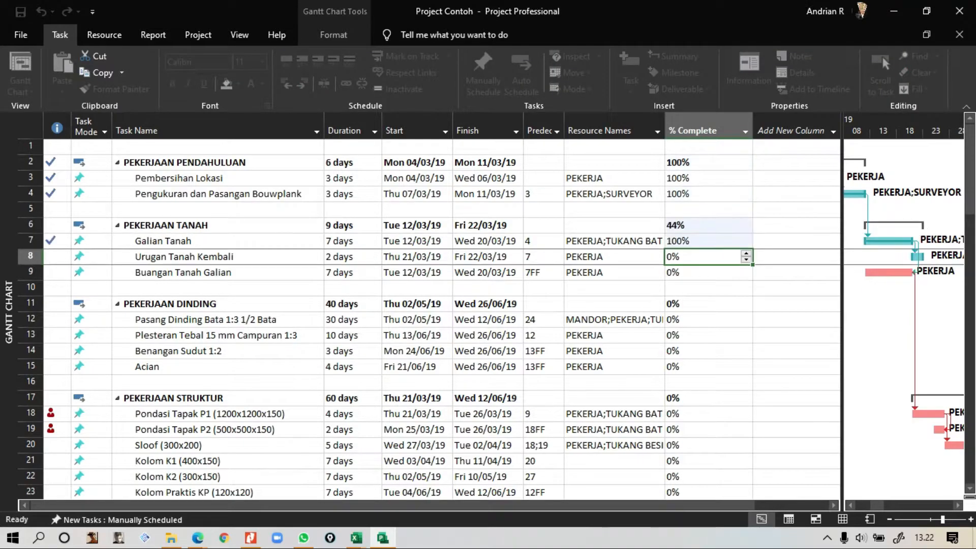
pyautogui.write('100')
pyautogui.press('Return')
pyautogui.write('100')
pyautogui.press('Return')
# Step: Set % Complete to 75 for Pasang Dinding Bata 1:3 1/2 Bata and look over the other PEKERJAAN DINDING tasks
pyautogui.press('Down')
pyautogui.press('Down')
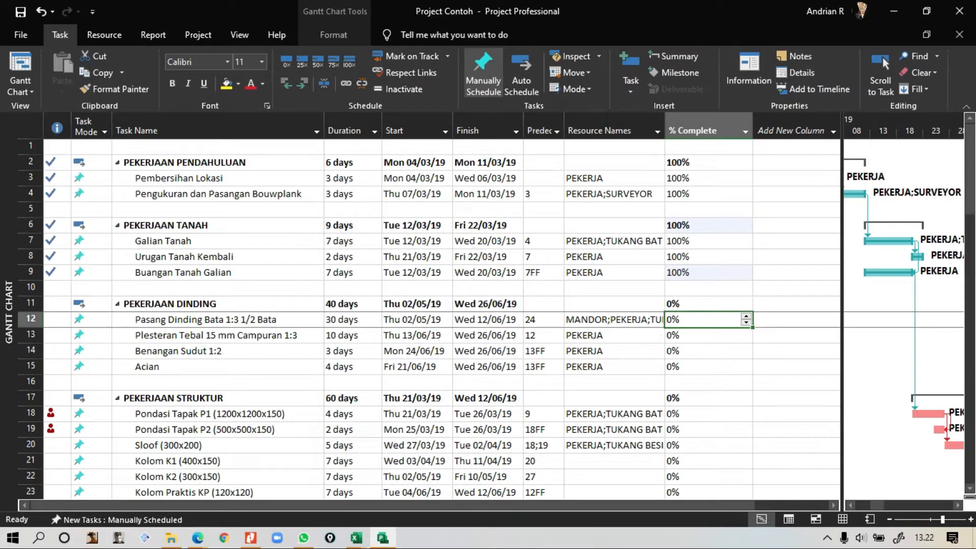
pyautogui.moveTo(50, 162)
pyautogui.write('75')
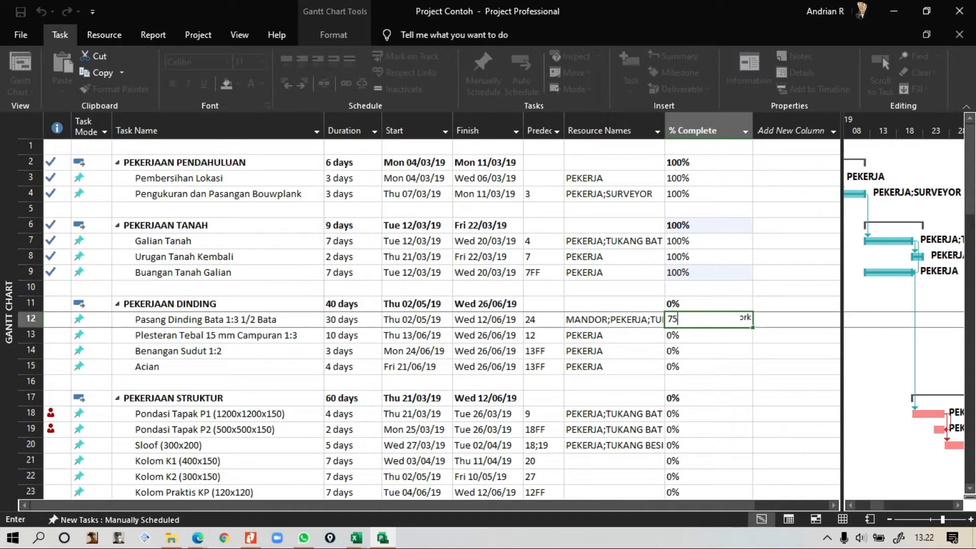
pyautogui.press('Return')
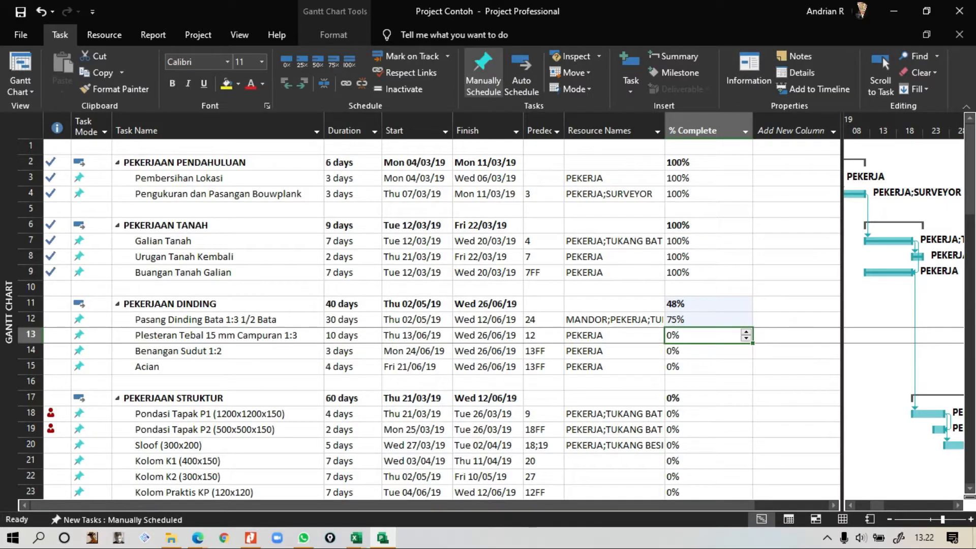
pyautogui.press('Up')
pyautogui.press('Home')
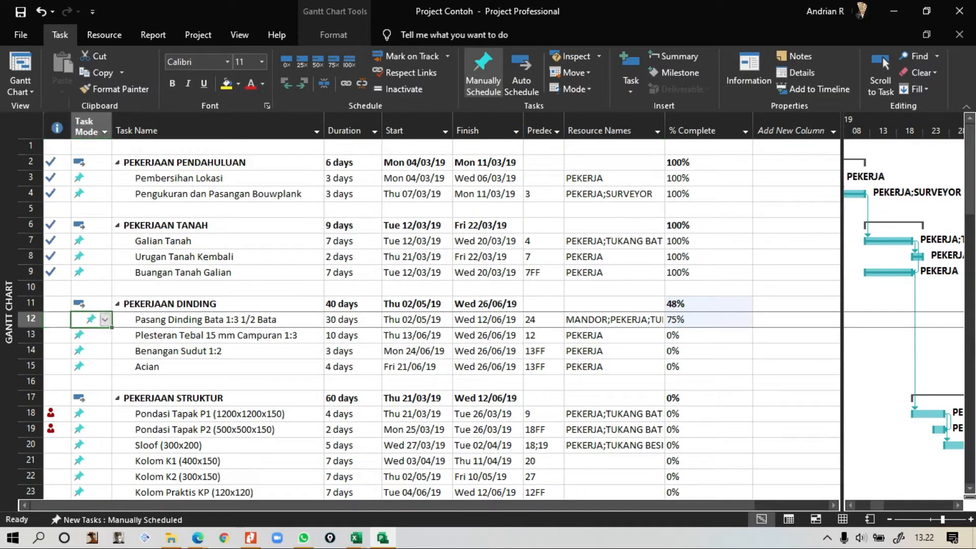
pyautogui.press('Right')
pyautogui.press('Down')
pyautogui.press('Down')
pyautogui.press('Down')
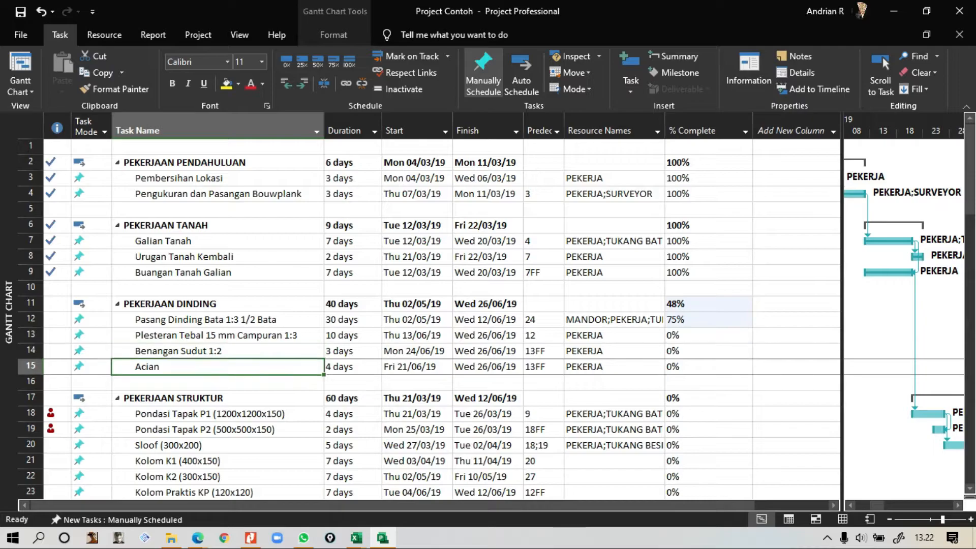
# Step: Set % Complete to 100 for all four PEKERJAAN DINDING tasks, from Pasang Dinding Bata 1:3 1/2 Bata to Acian
pyautogui.click(709, 320)
pyautogui.write('1')
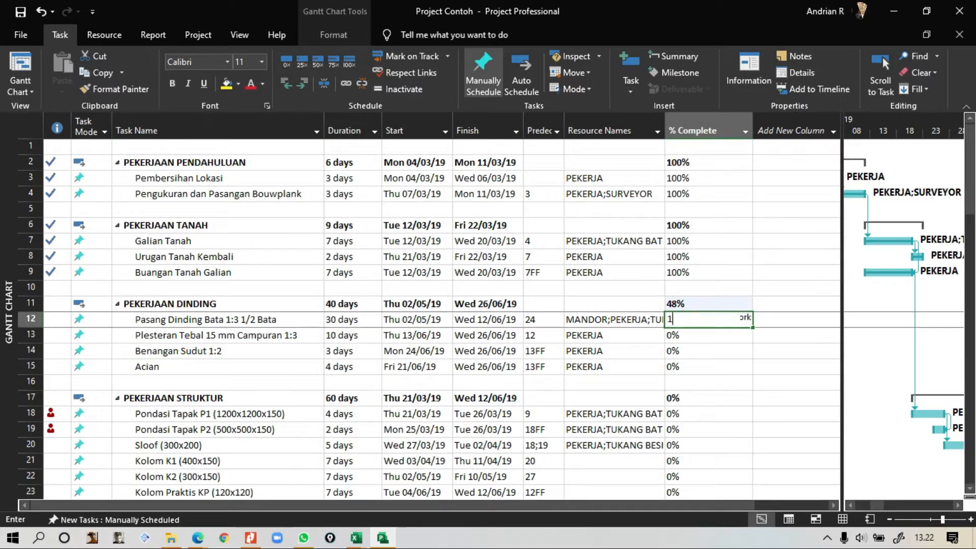
pyautogui.write('00')
pyautogui.press('Return')
pyautogui.write('100')
pyautogui.press('Return')
pyautogui.write('100')
pyautogui.press('Return')
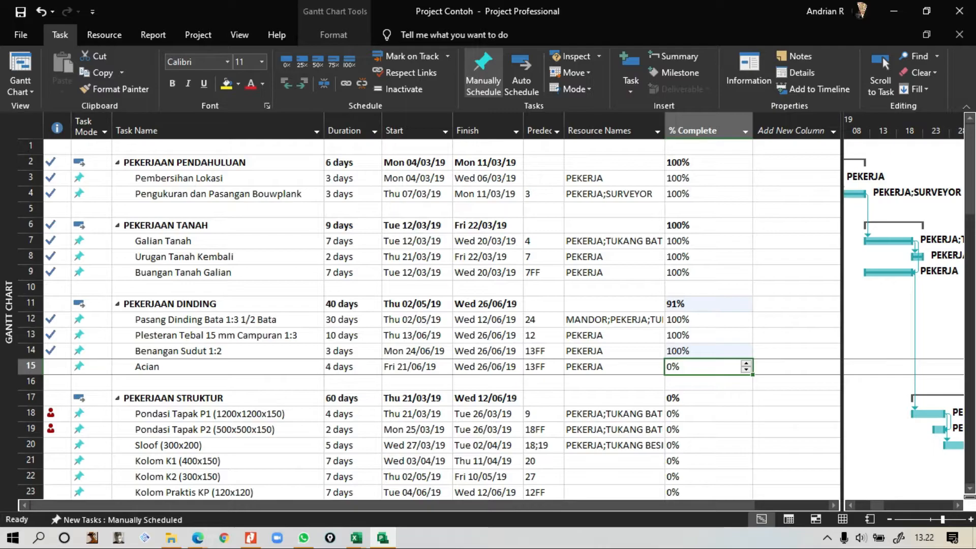
pyautogui.write('100')
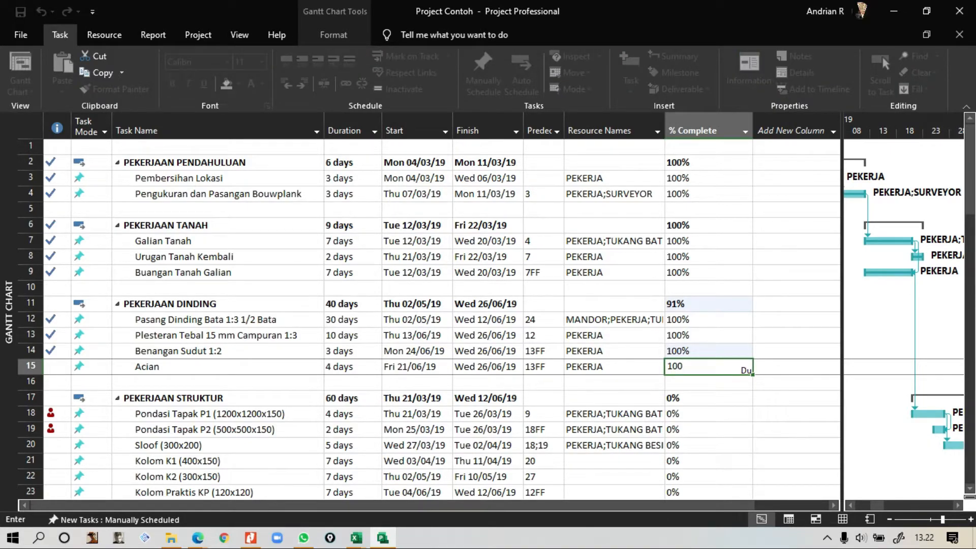
pyautogui.press('Return')
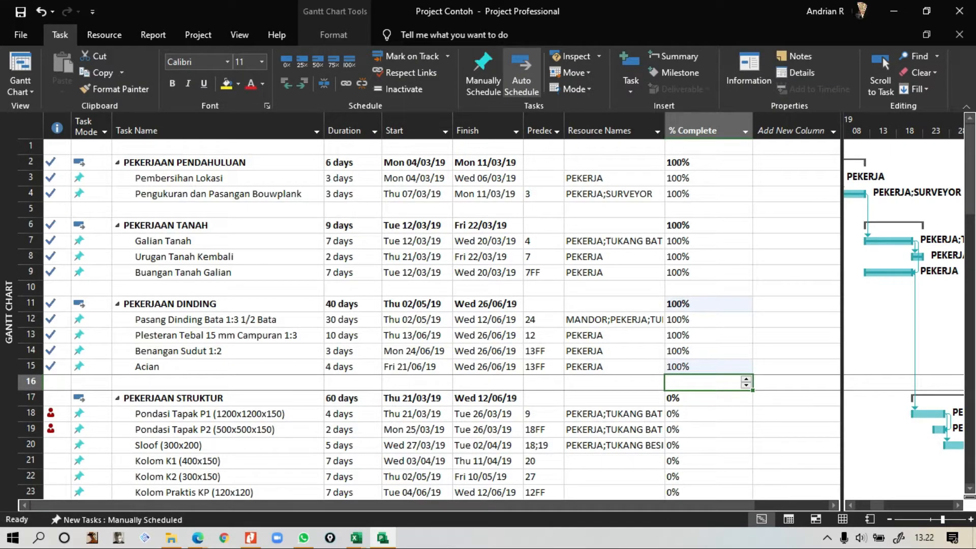
# Step: Review the completion percentages of the PEKERJAAN PENDAHULUAN and PEKERJAAN TANAH tasks
pyautogui.click(704, 413)
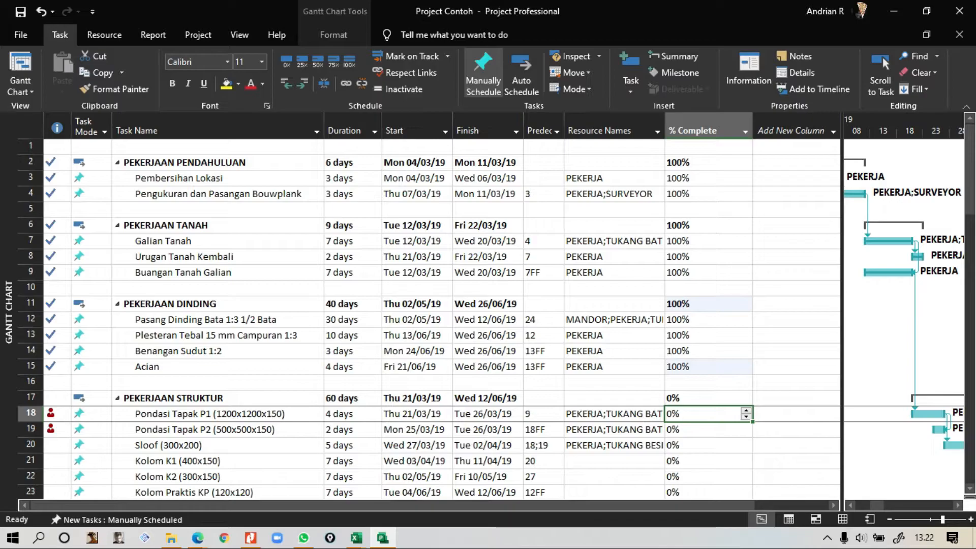
pyautogui.scroll(-1, 429, 317)
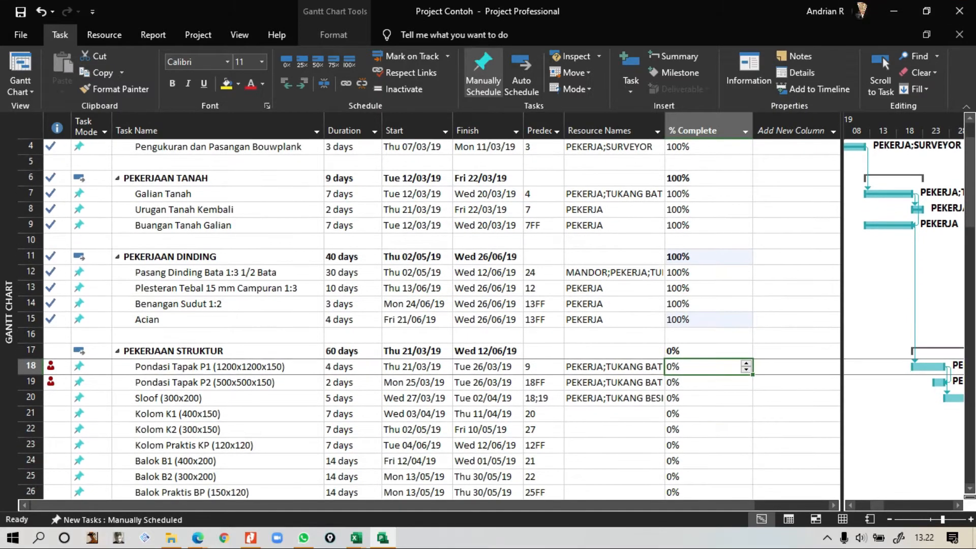
pyautogui.scroll(1, 429, 317)
pyautogui.click(703, 177)
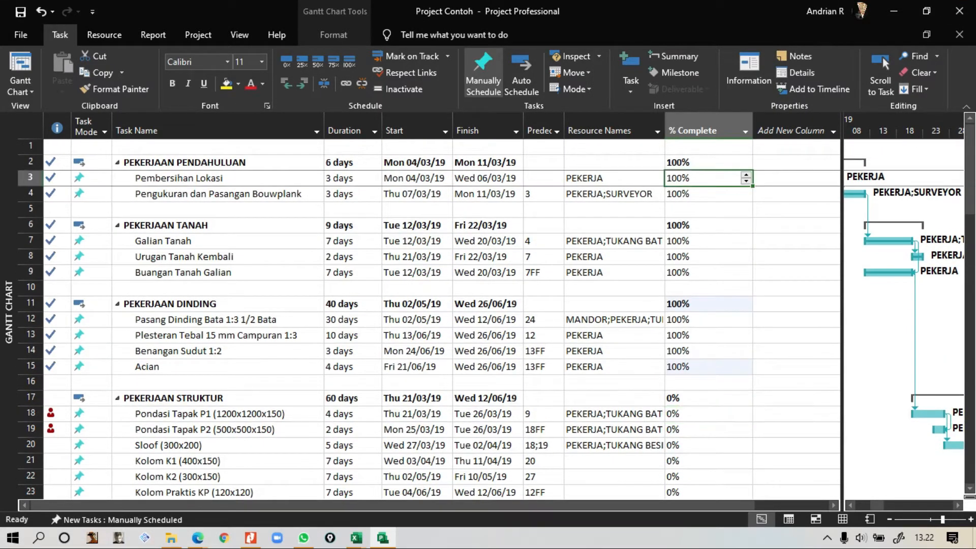
pyautogui.click(704, 193)
pyautogui.click(704, 256)
pyautogui.click(703, 241)
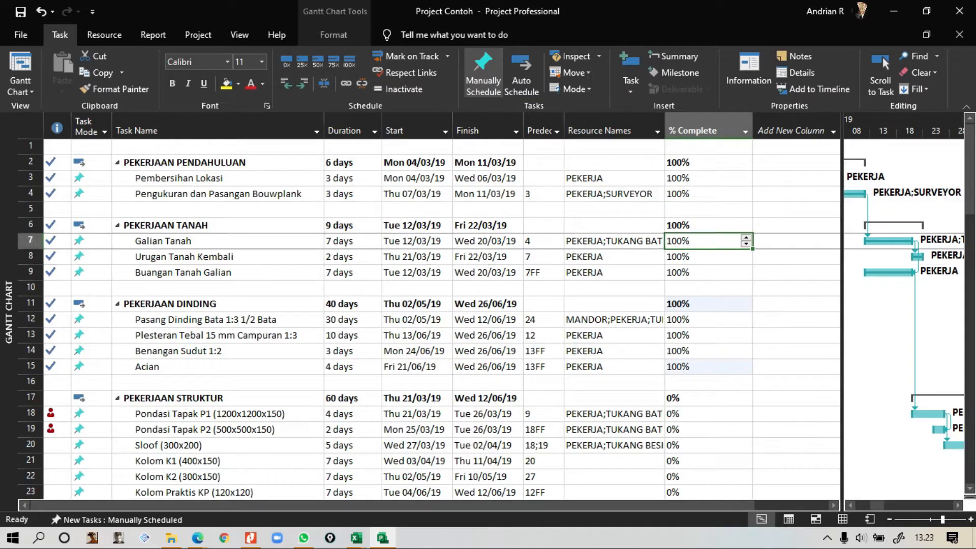
pyautogui.click(704, 272)
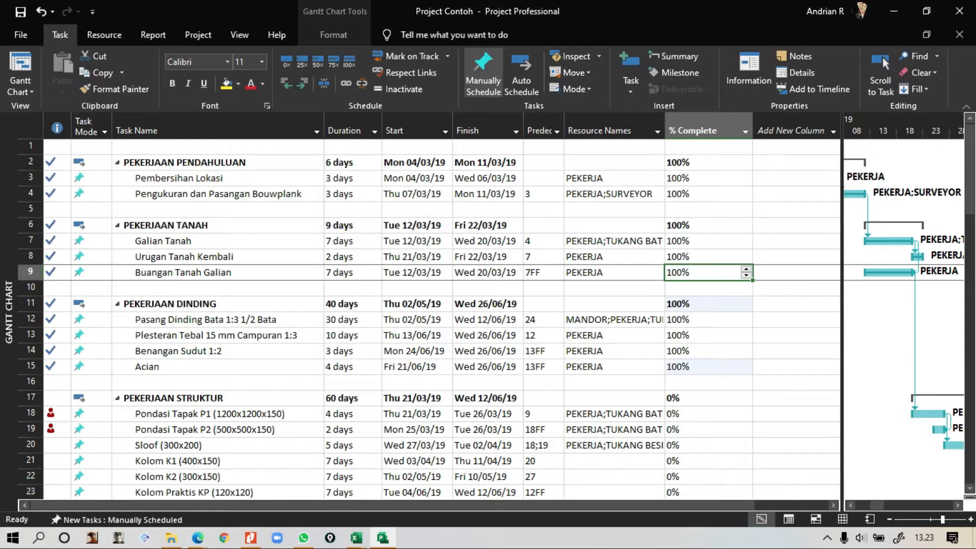
pyautogui.click(704, 257)
pyautogui.click(704, 241)
# Step: Set % Complete to 100 for Pondasi Tapak P1, Pondasi Tapak P2, Sloof (300x200) and Kolom K1 (400x150)
pyautogui.scroll(-1, 704, 305)
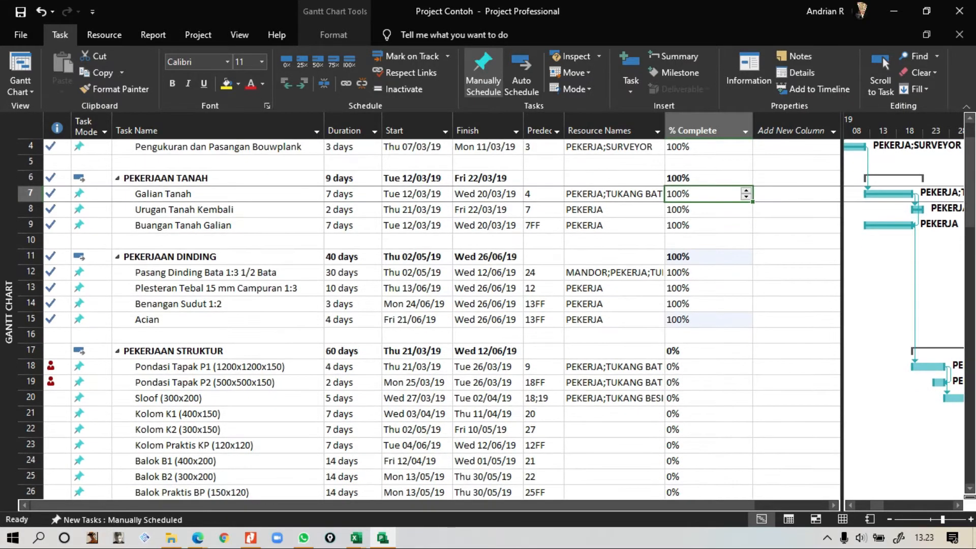
pyautogui.click(704, 367)
pyautogui.write('100')
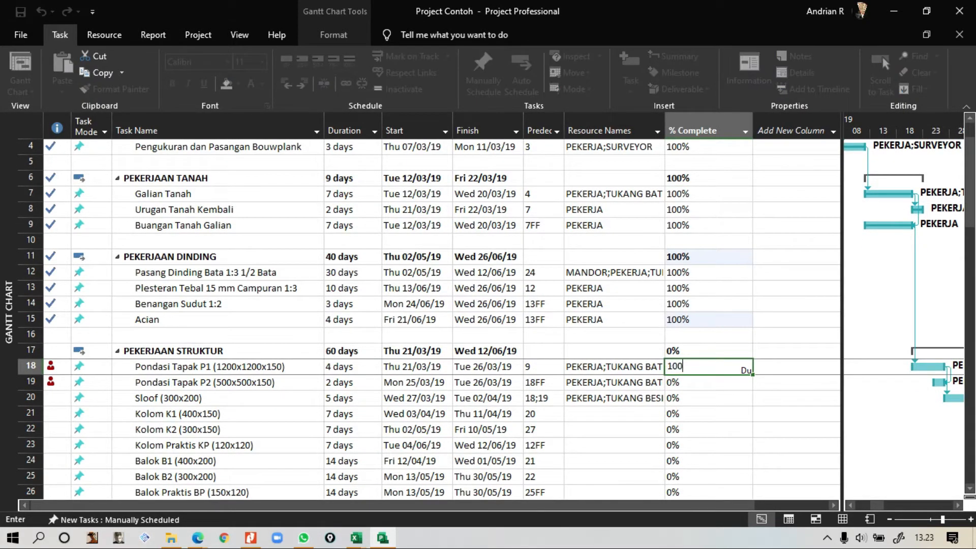
pyautogui.press('Return')
pyautogui.write('100')
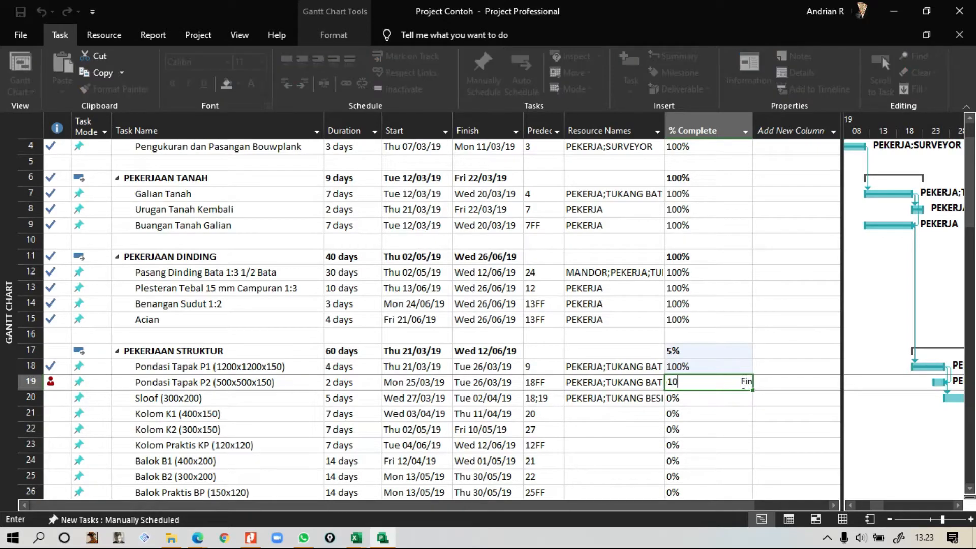
pyautogui.press('Return')
pyautogui.write('100')
pyautogui.press('Return')
pyautogui.write('100')
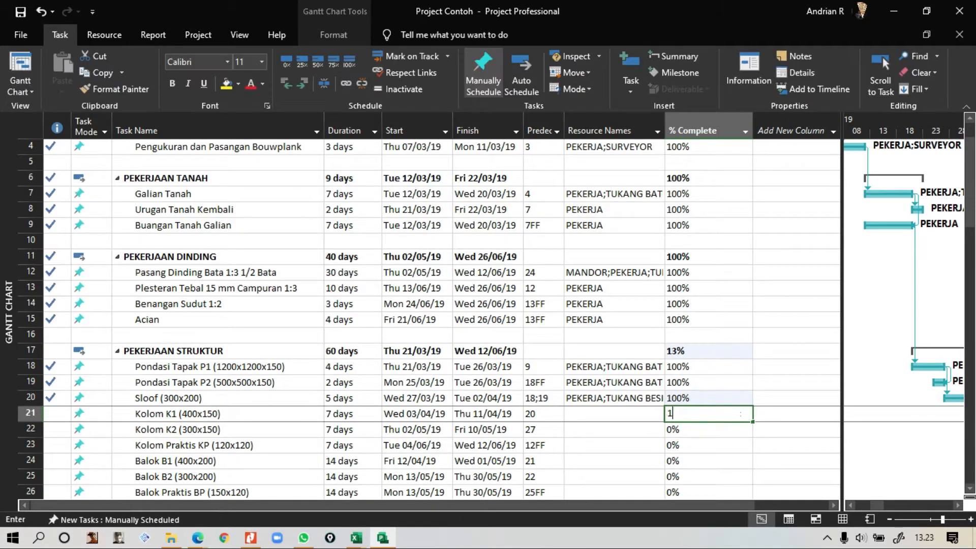
pyautogui.press('Return')
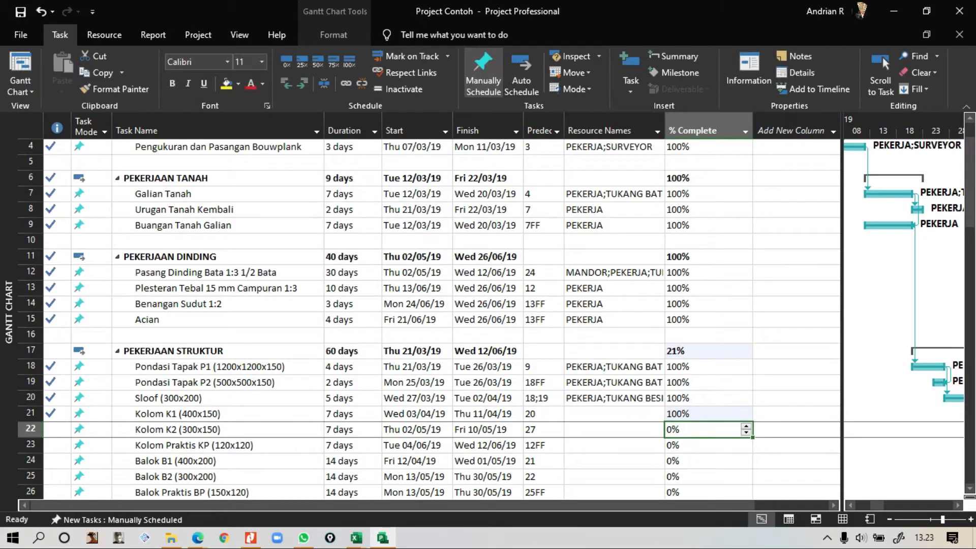
# Step: Set % Complete to 80 for the Kolom K2 (300x150) task under PEKERJAAN STRUKTUR
pyautogui.scroll(-3, 429, 318)
pyautogui.scroll(4, 428, 319)
pyautogui.scroll(-4, 429, 319)
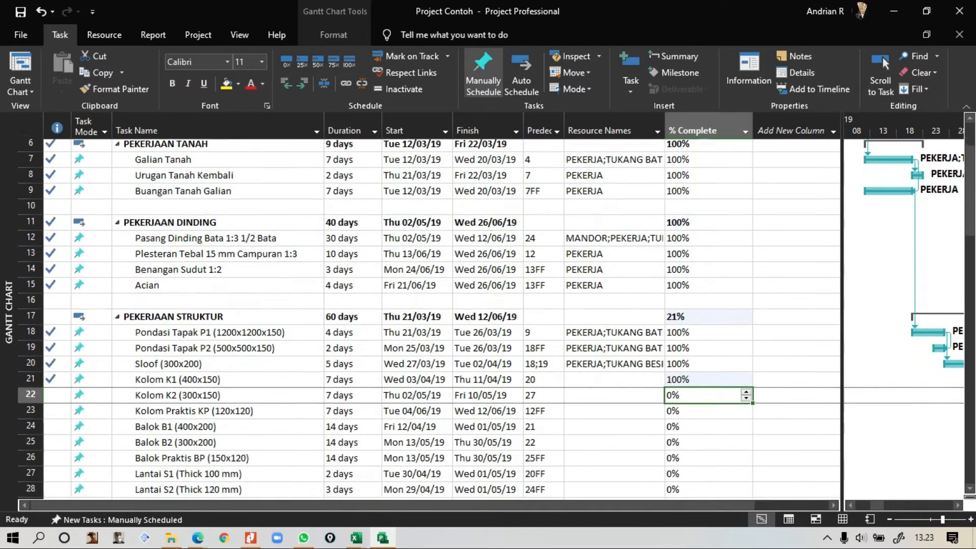
pyautogui.scroll(1, 428, 319)
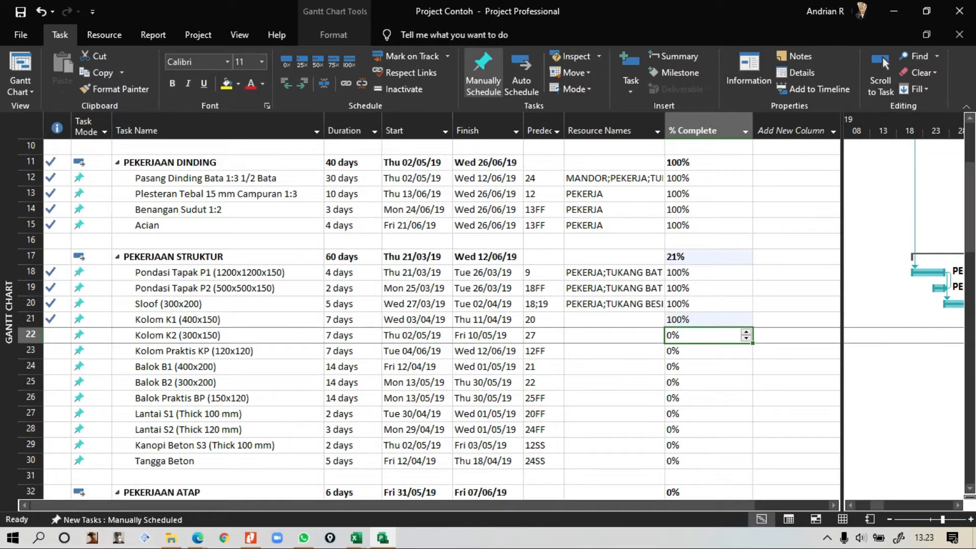
pyautogui.click(218, 366)
pyautogui.click(704, 336)
pyautogui.write('8')
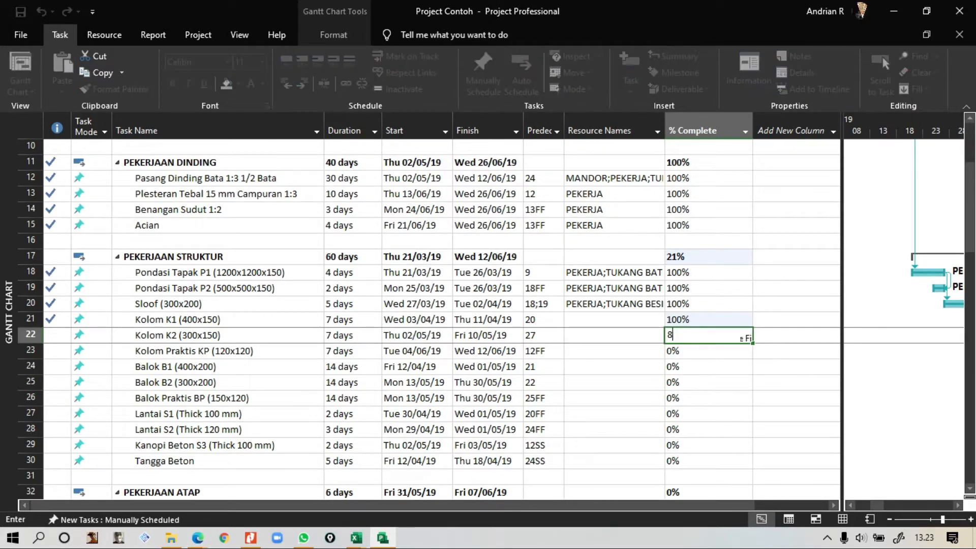
pyautogui.write('0')
pyautogui.press('Return')
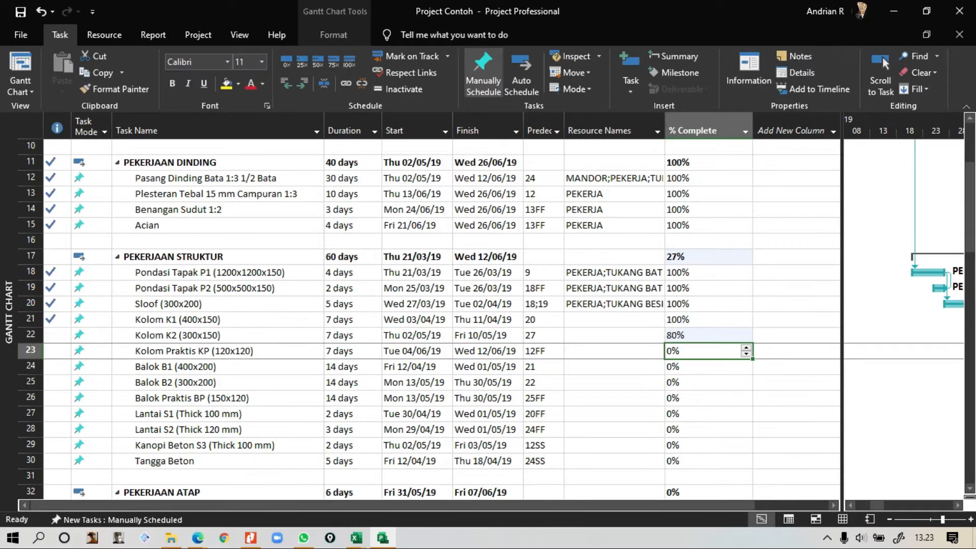
# Step: Widen the Gantt chart area beside the task table and show its timescale around early March 2019
pyautogui.scroll(3, 427, 315)
pyautogui.scroll(-1, 427, 316)
pyautogui.scroll(1, 427, 316)
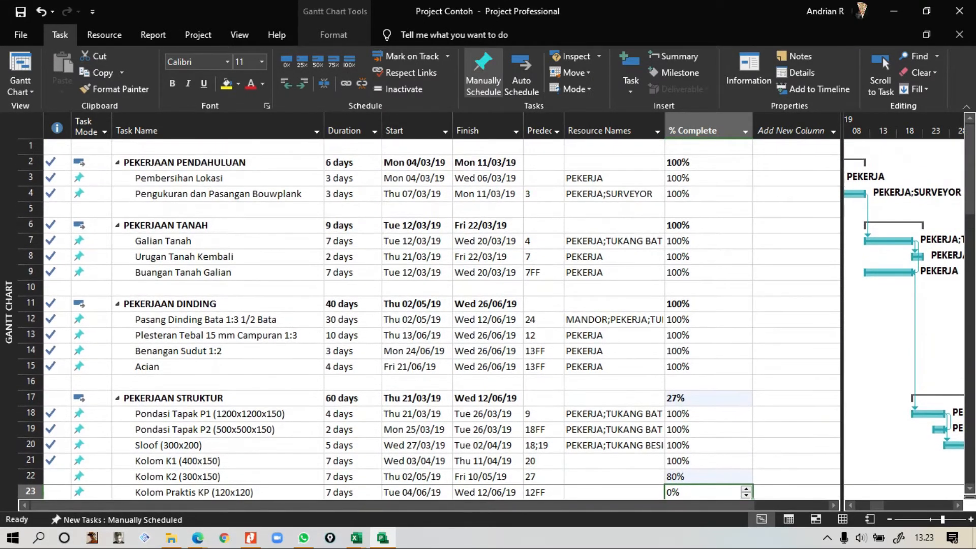
pyautogui.scroll(-2, 427, 315)
pyautogui.scroll(2, 427, 315)
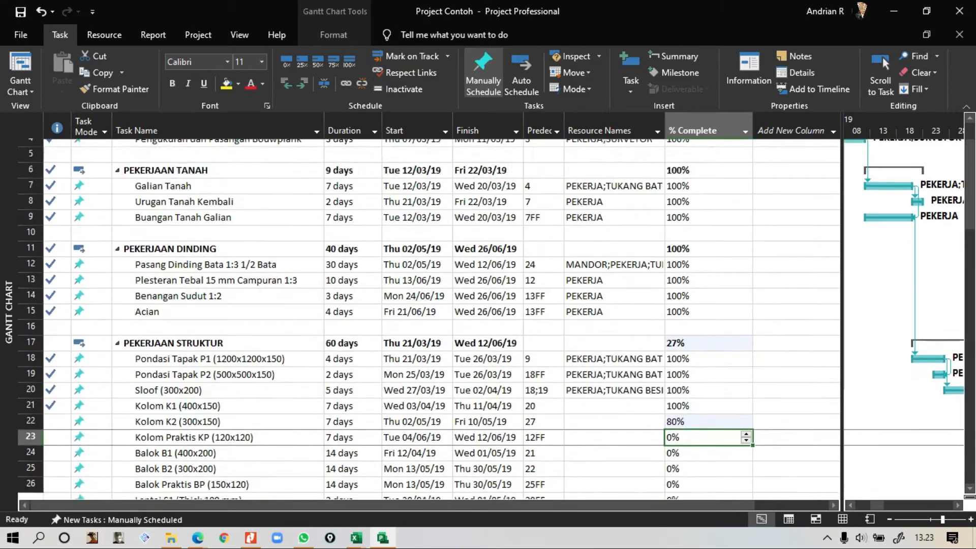
pyautogui.scroll(-1, 427, 315)
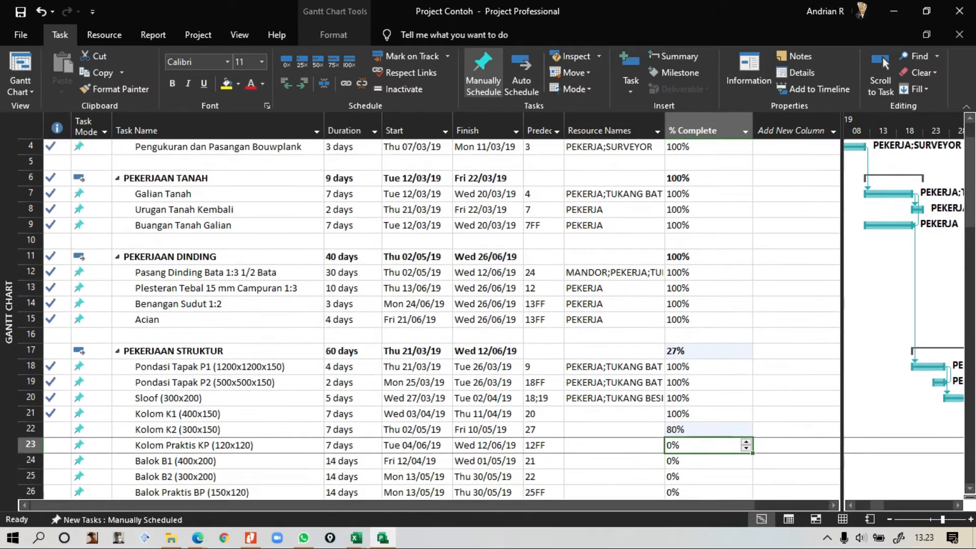
pyautogui.moveTo(842, 315); pyautogui.dragTo(795, 315)
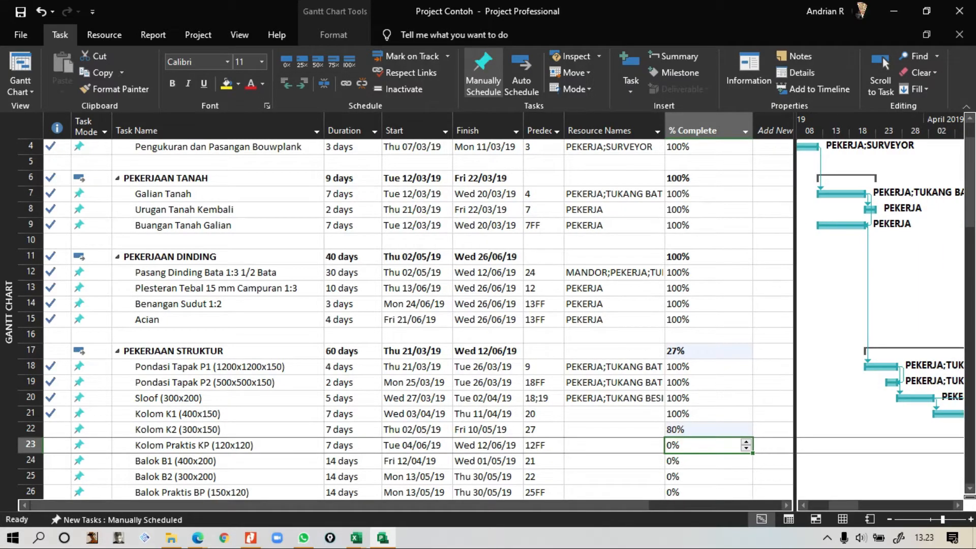
pyautogui.moveTo(844, 505); pyautogui.dragTo(825, 506)
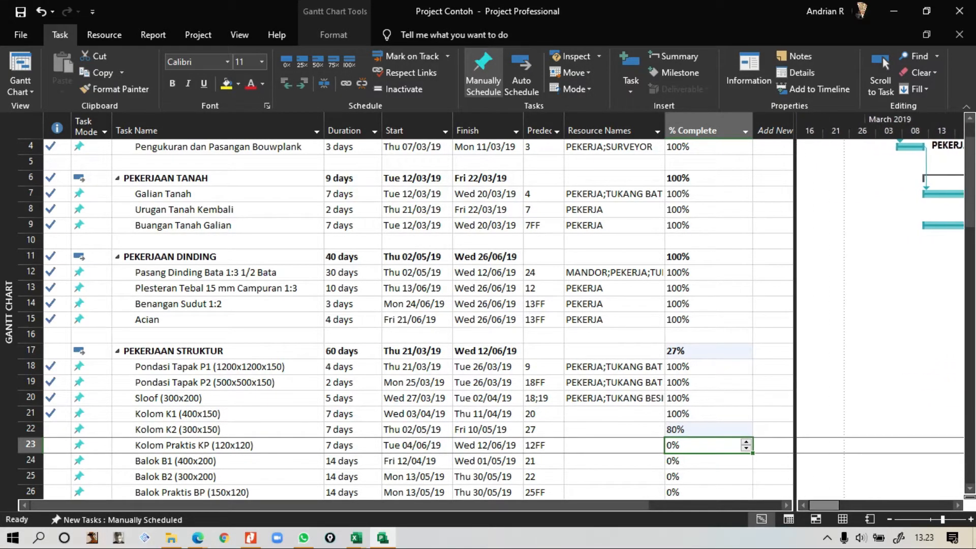
# Step: Review the % Complete entries of the PEKERJAAN STRUKTUR tasks, from Pondasi Tapak P1 to Kolom K1 (400x150)
pyautogui.scroll(1, 426, 315)
pyautogui.scroll(-3, 610, 319)
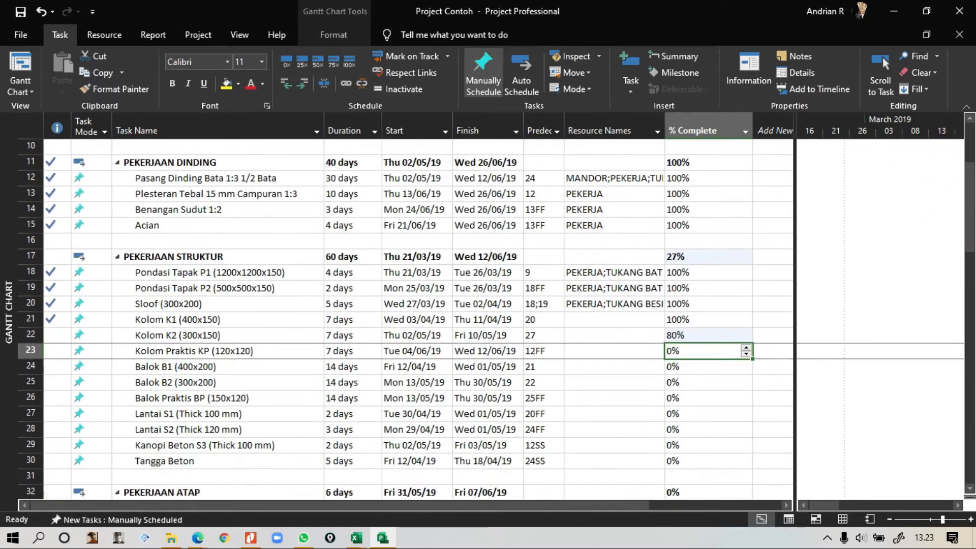
pyautogui.click(610, 320)
pyautogui.click(704, 320)
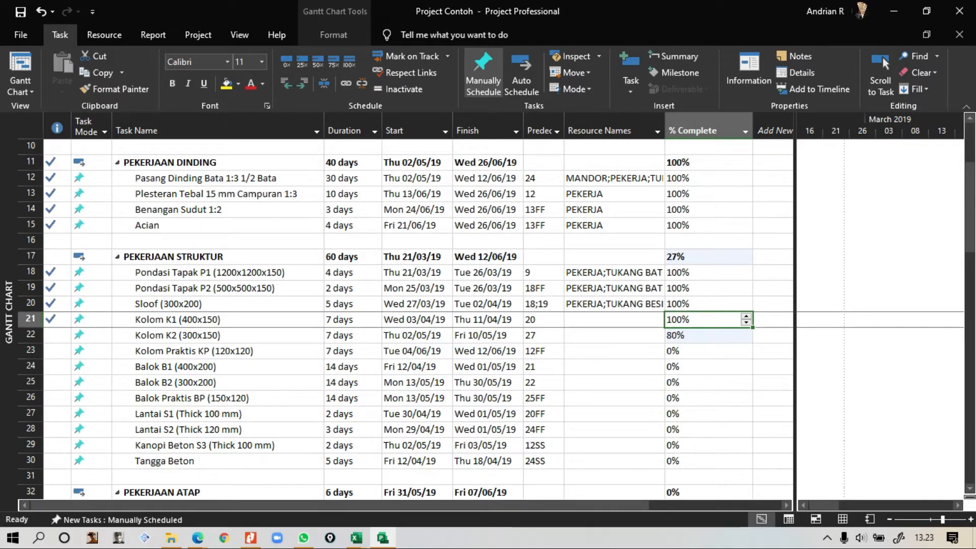
pyautogui.click(614, 241)
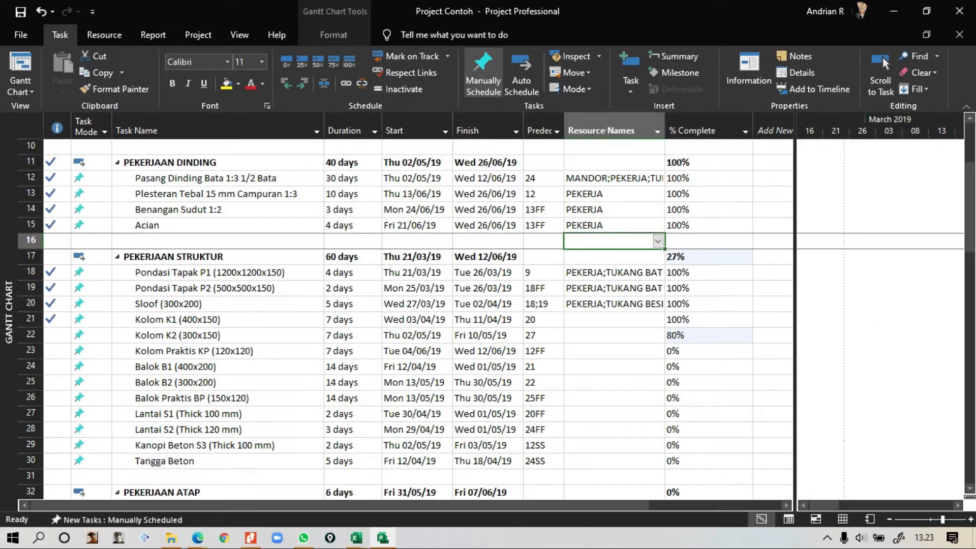
pyautogui.click(704, 272)
pyautogui.click(703, 304)
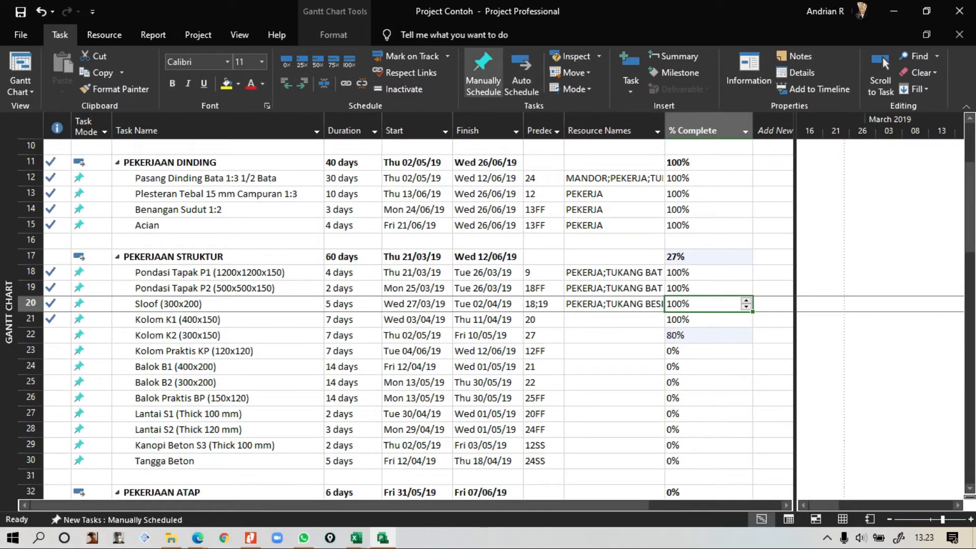
pyautogui.click(704, 319)
pyautogui.scroll(3, 407, 315)
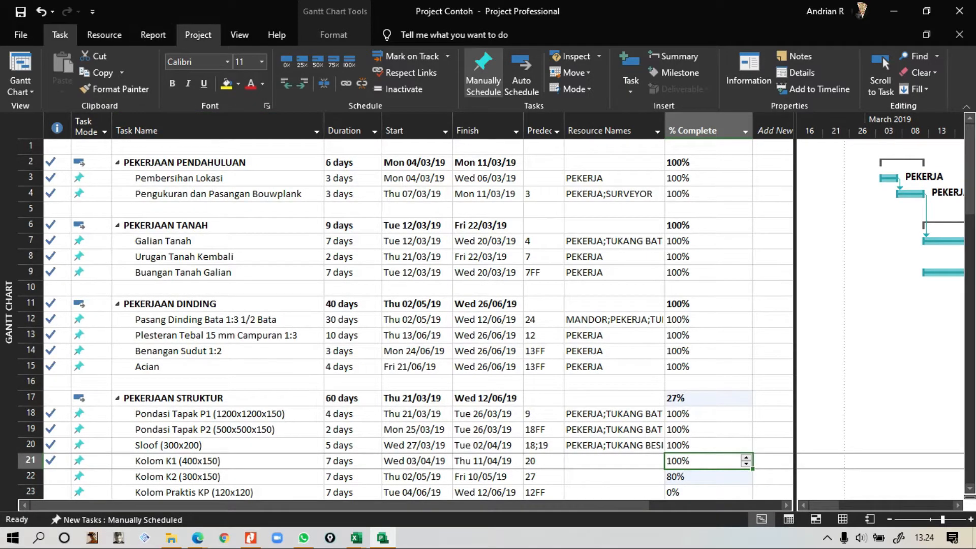
# Step: Open the Project Overview dashboard report to present the project's overall completion
pyautogui.click(153, 34)
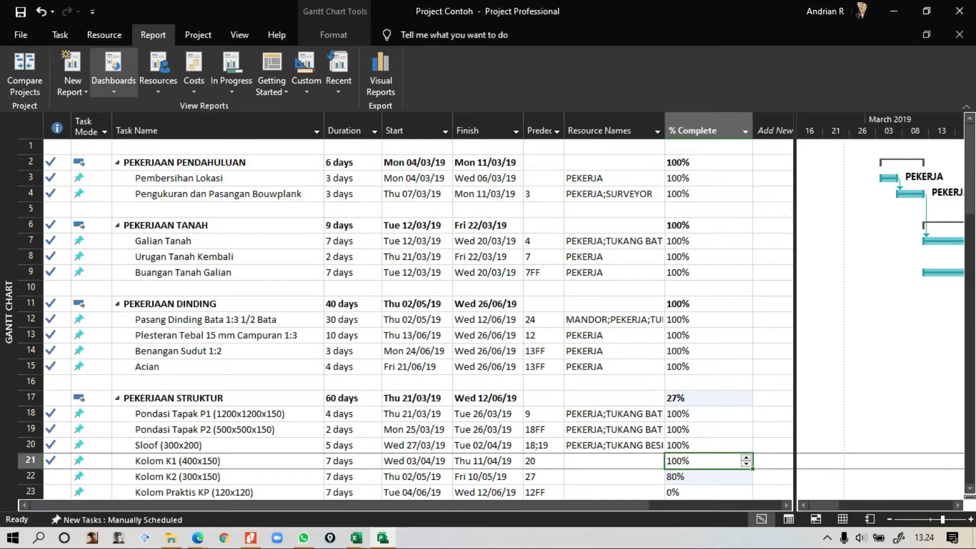
pyautogui.click(113, 76)
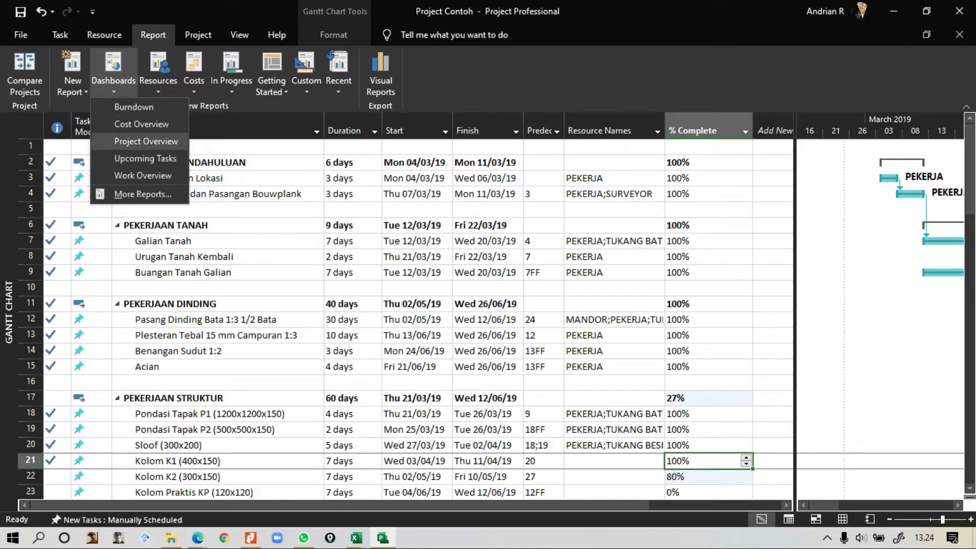
pyautogui.click(146, 141)
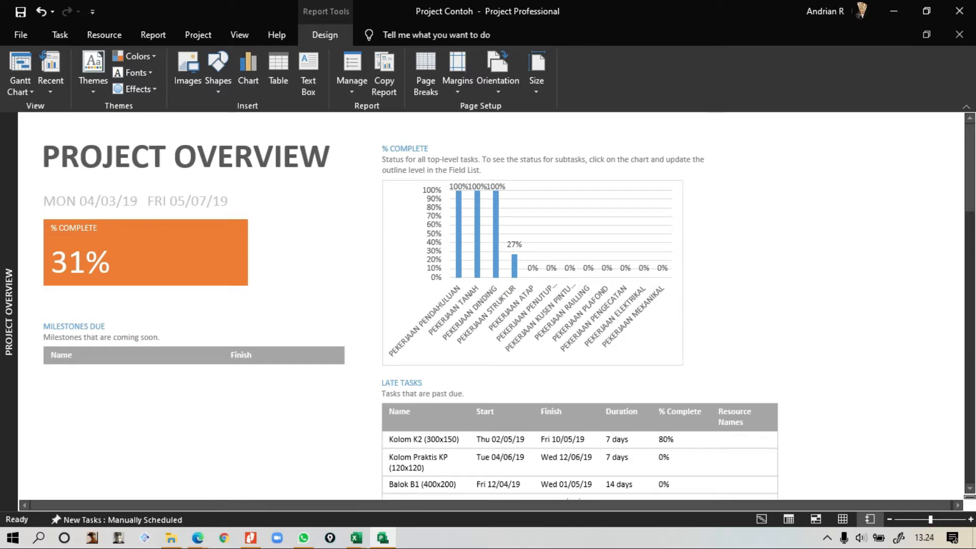
# Step: Switch to the adr81 workbook in Excel to look over the weekly costs in Task Usage
pyautogui.click(356, 538)
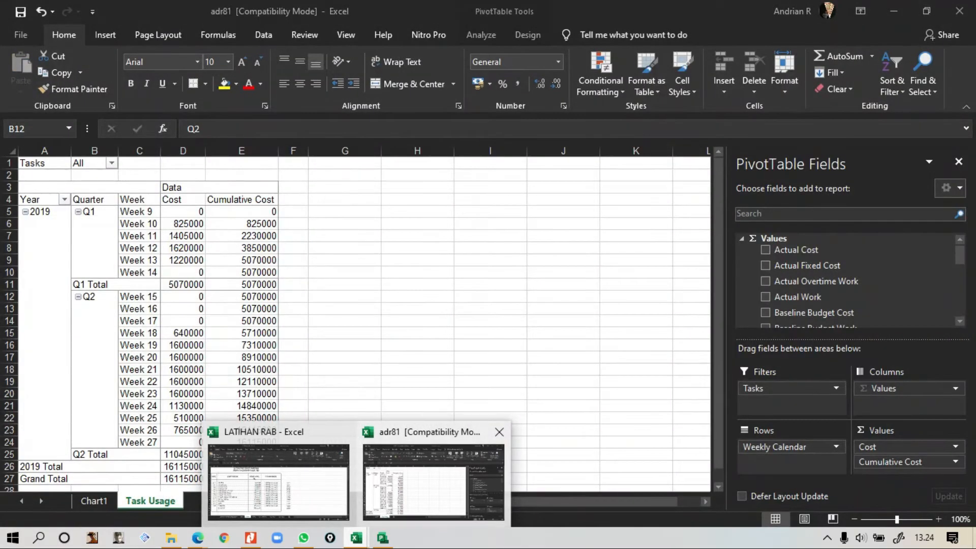
pyautogui.click(433, 480)
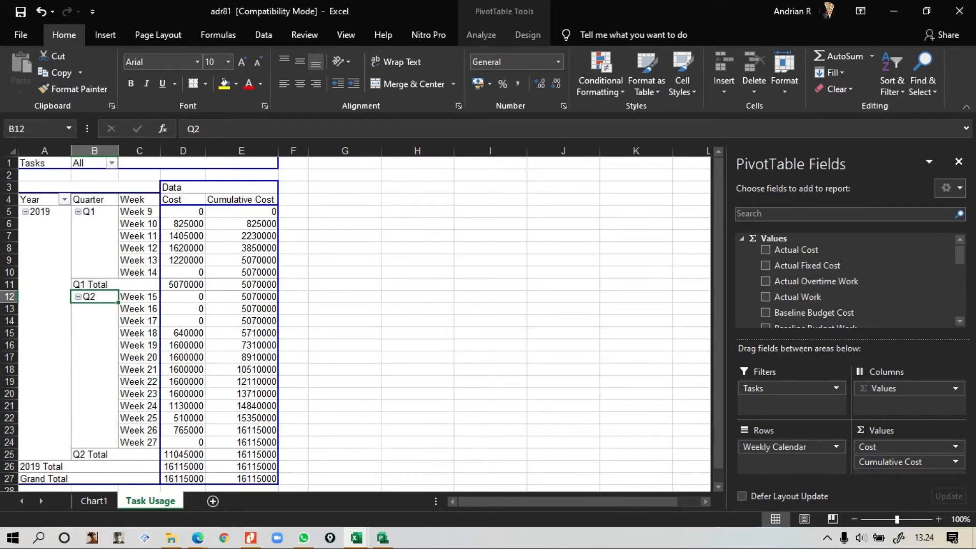
# Step: Switch to the MS Project 2007 quick guide PDF in Nitro Pro and go back to its project setup section
pyautogui.click(251, 537)
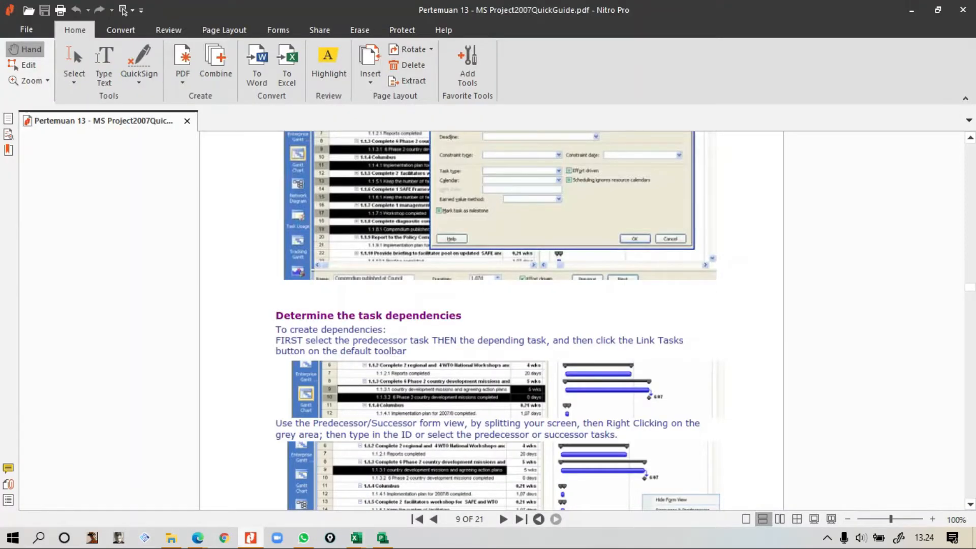
pyautogui.scroll(15, 491, 320)
pyautogui.scroll(20, 491, 320)
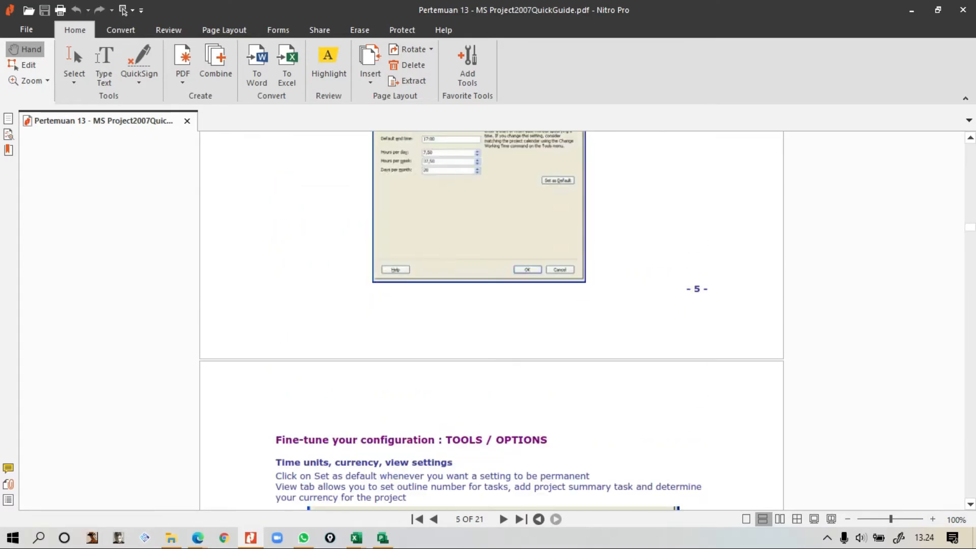
pyautogui.scroll(20, 491, 320)
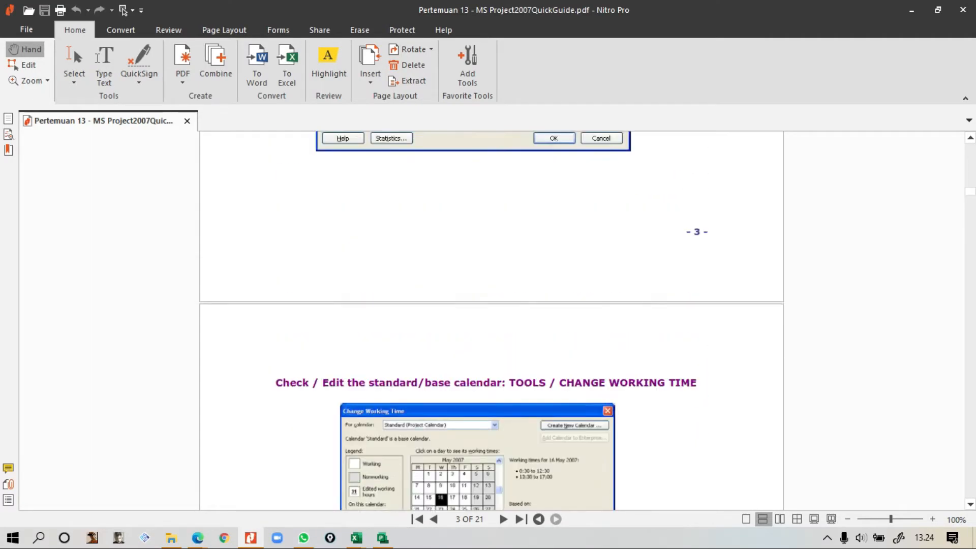
pyautogui.scroll(12, 491, 321)
pyautogui.scroll(-5, 491, 320)
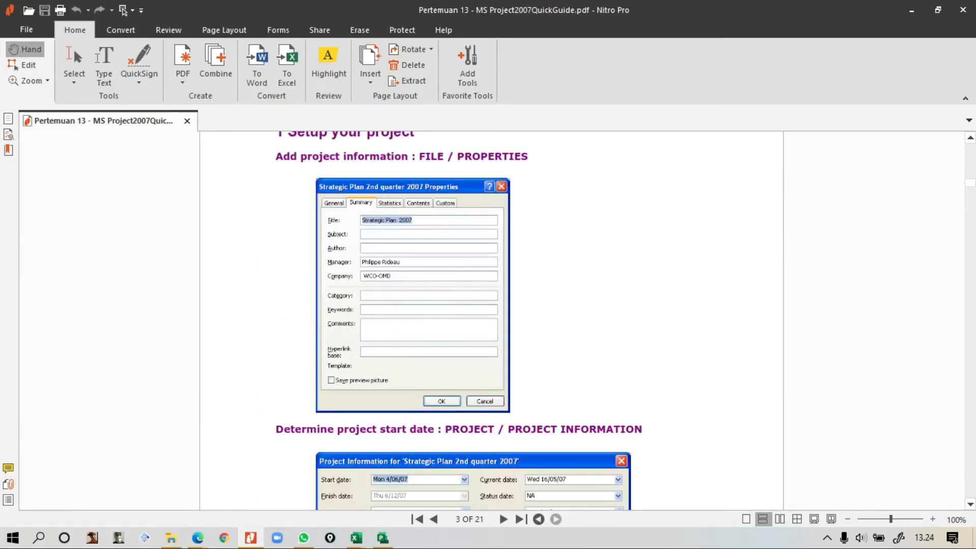
# Step: Page through the quick guide from the working-time settings to the Format Bar section
pyautogui.scroll(-10, 491, 320)
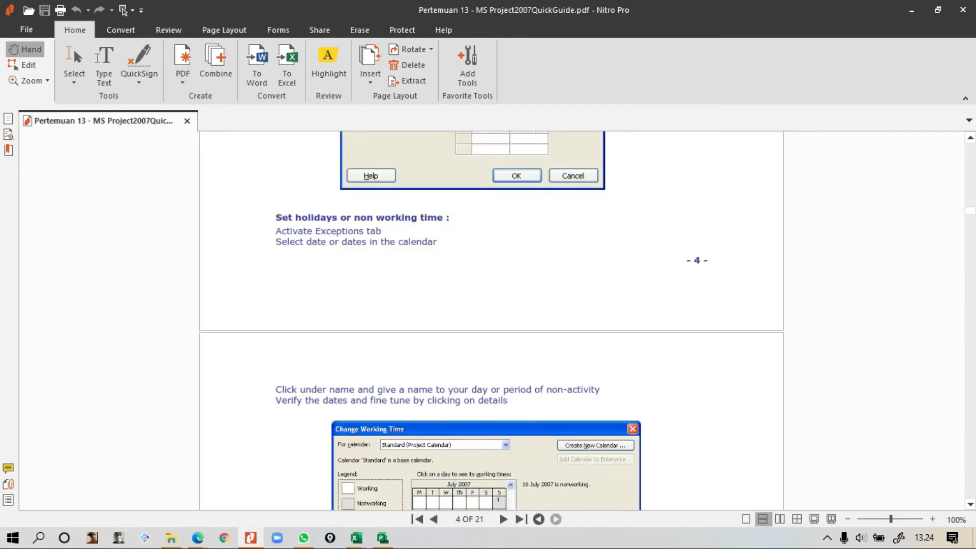
pyautogui.scroll(-20, 491, 320)
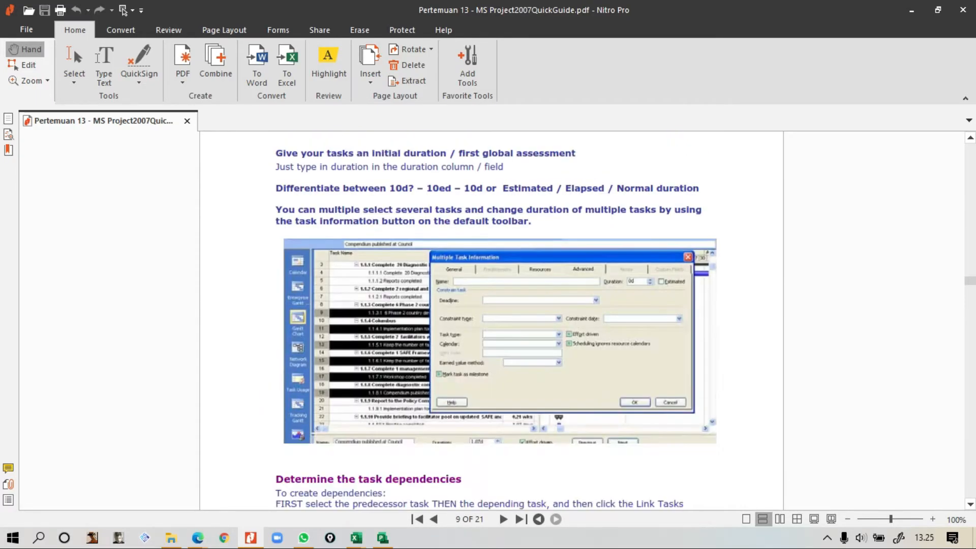
pyautogui.scroll(-20, 491, 320)
pyautogui.scroll(-10, 491, 320)
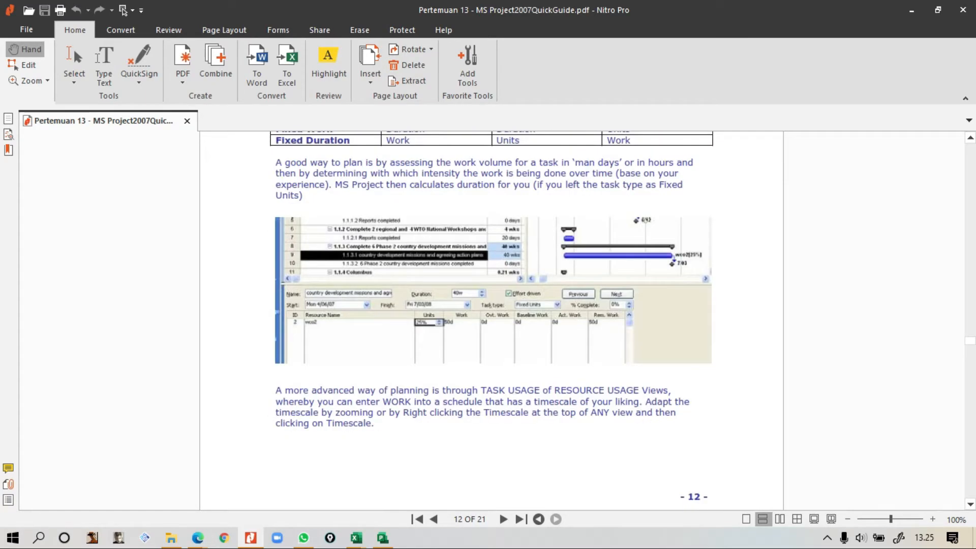
pyautogui.scroll(-5, 491, 320)
pyautogui.scroll(-6, 491, 320)
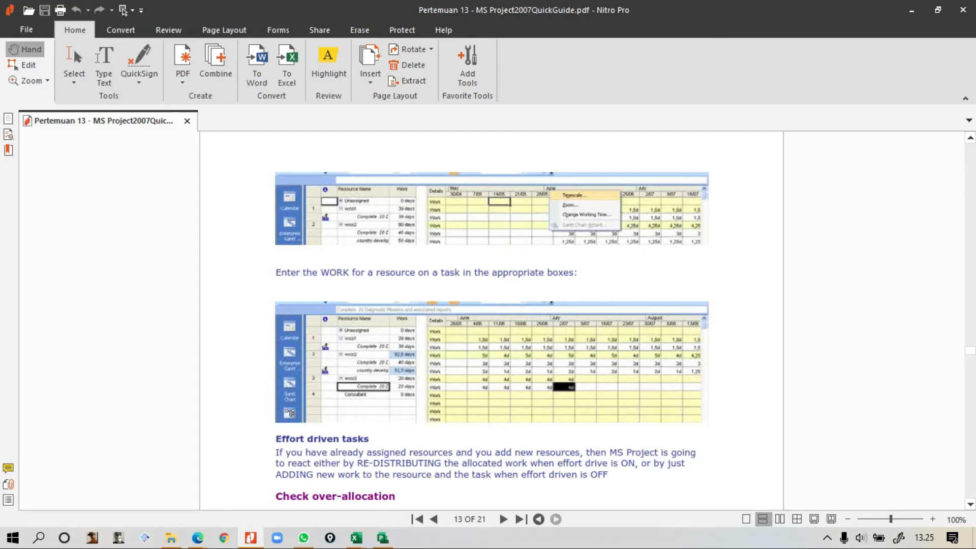
pyautogui.scroll(-6, 491, 320)
pyautogui.scroll(-18, 491, 320)
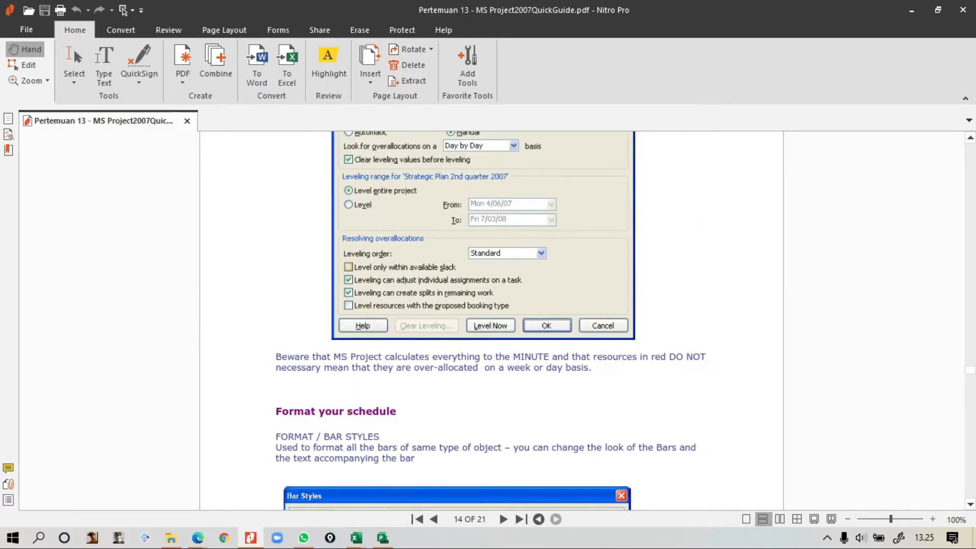
pyautogui.scroll(-7, 491, 316)
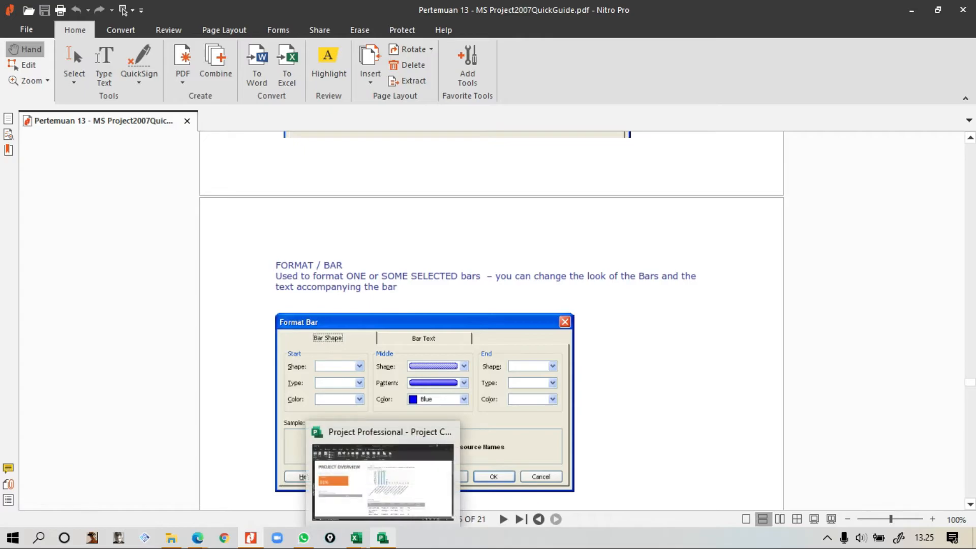
# Step: Switch to the LATIHAN RAB workbook in Excel to look over the worker wage list on the UPAH sheet
pyautogui.moveTo(356, 538)
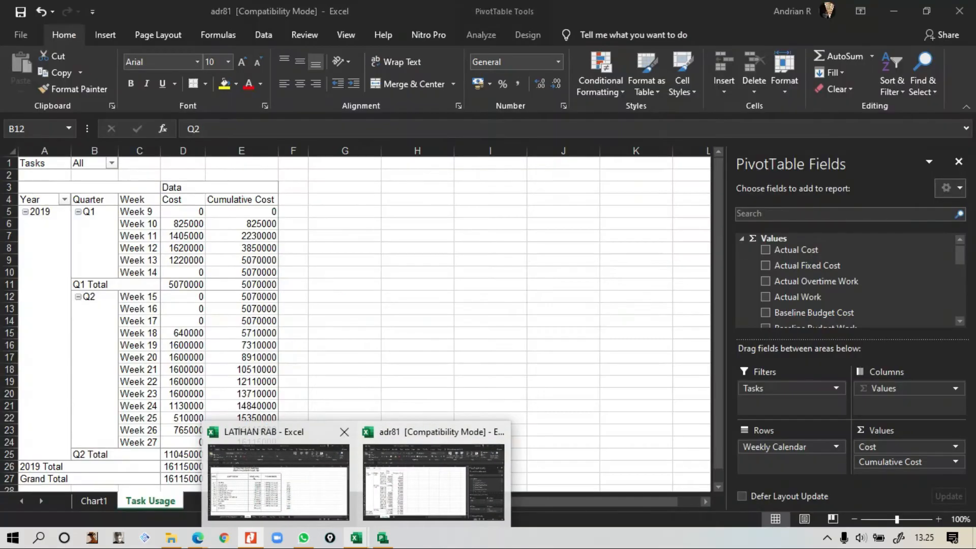
pyautogui.click(296, 475)
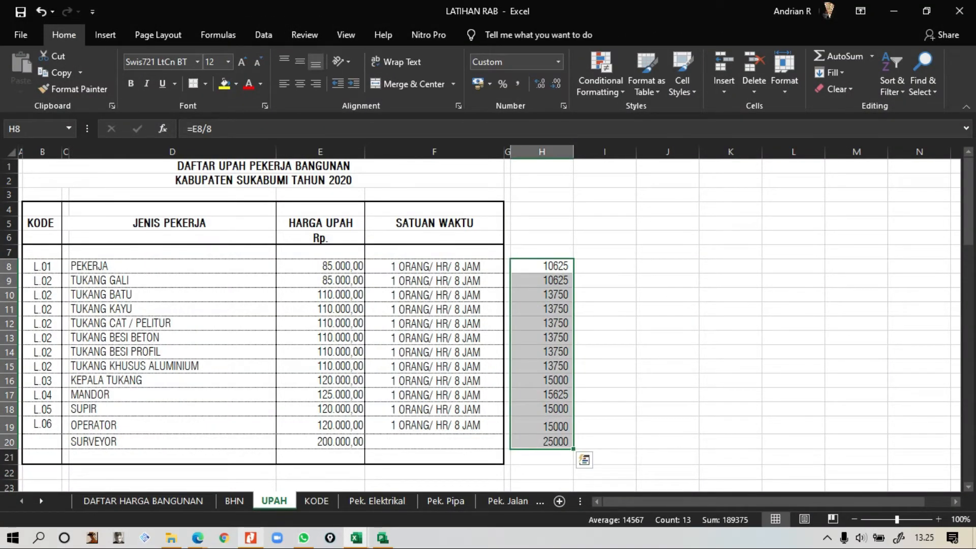
pyautogui.moveTo(197, 538)
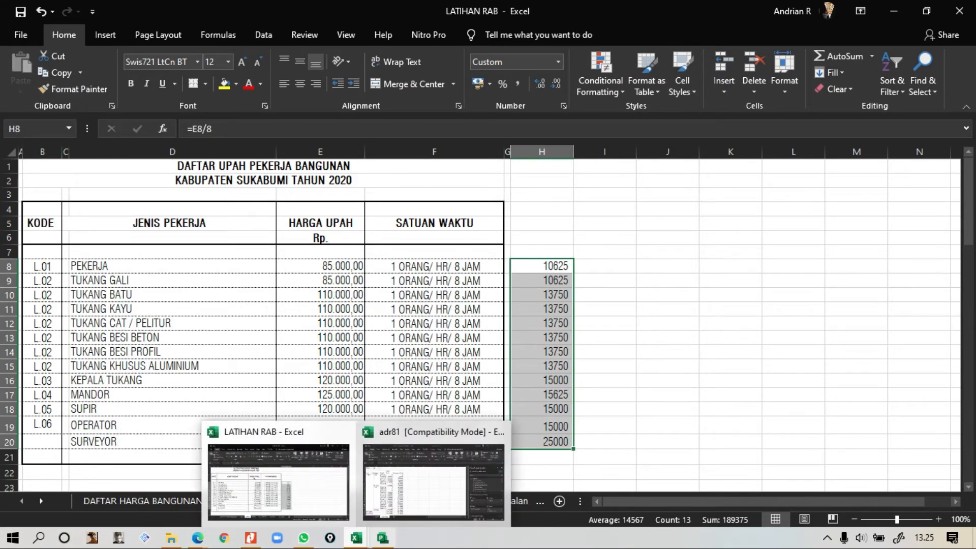
# Step: Return to the Gantt Chart view in Microsoft Project and widen the Predecessors column
pyautogui.click(383, 538)
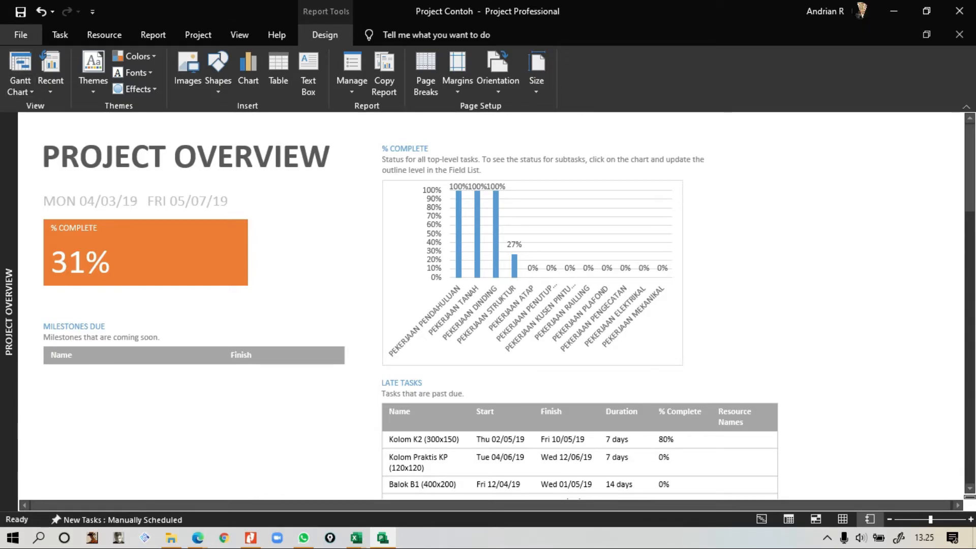
pyautogui.click(20, 64)
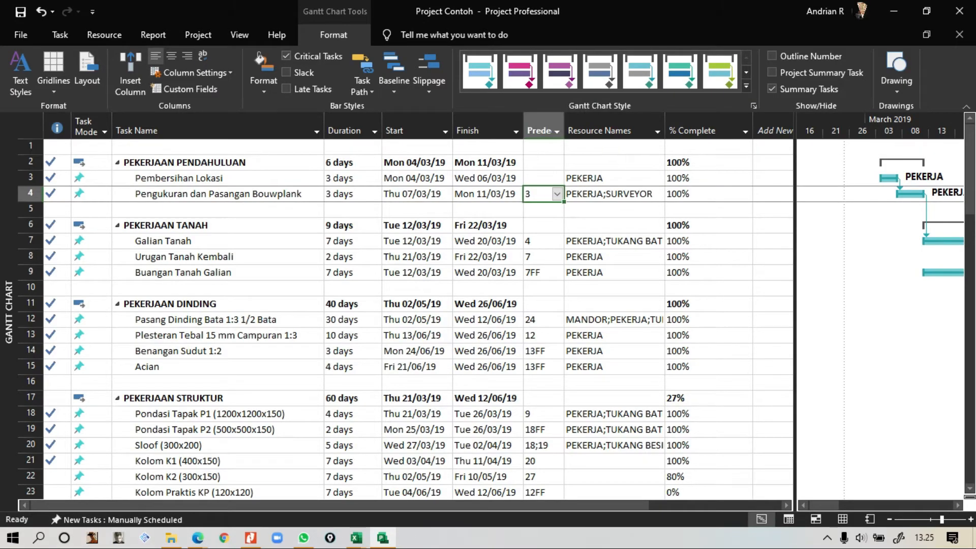
pyautogui.click(541, 241)
pyautogui.moveTo(563, 131); pyautogui.dragTo(675, 130)
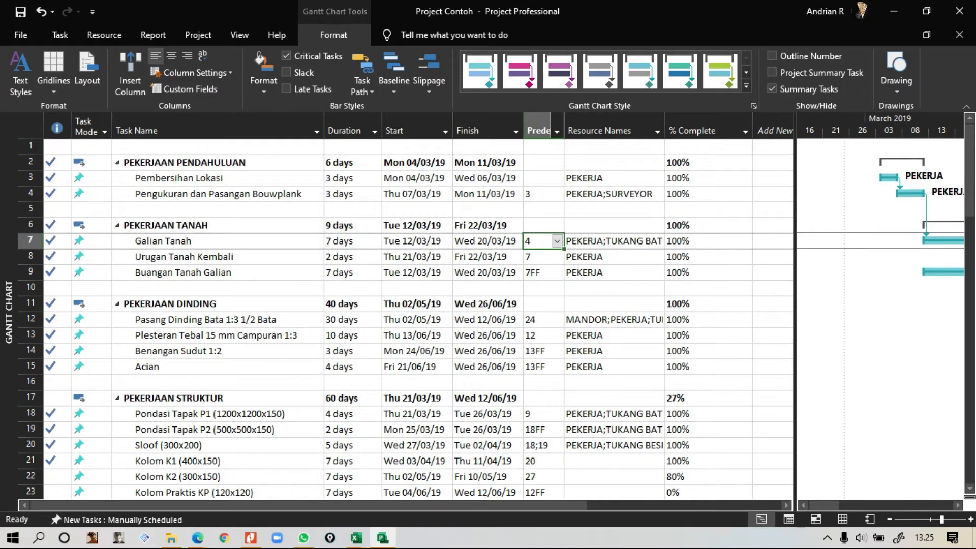
# Step: Review the predecessors of the tasks from Pengukuran dan Pasangan Bouwplank through PEKERJAAN DINDING and the rest of the task list
pyautogui.click(554, 193)
pyautogui.click(554, 257)
pyautogui.click(554, 272)
pyautogui.click(554, 320)
pyautogui.click(554, 365)
pyautogui.scroll(-5, 554, 366)
pyautogui.click(554, 335)
pyautogui.click(554, 365)
pyautogui.scroll(-5, 554, 366)
pyautogui.scroll(-18, 407, 315)
pyautogui.scroll(20, 406, 315)
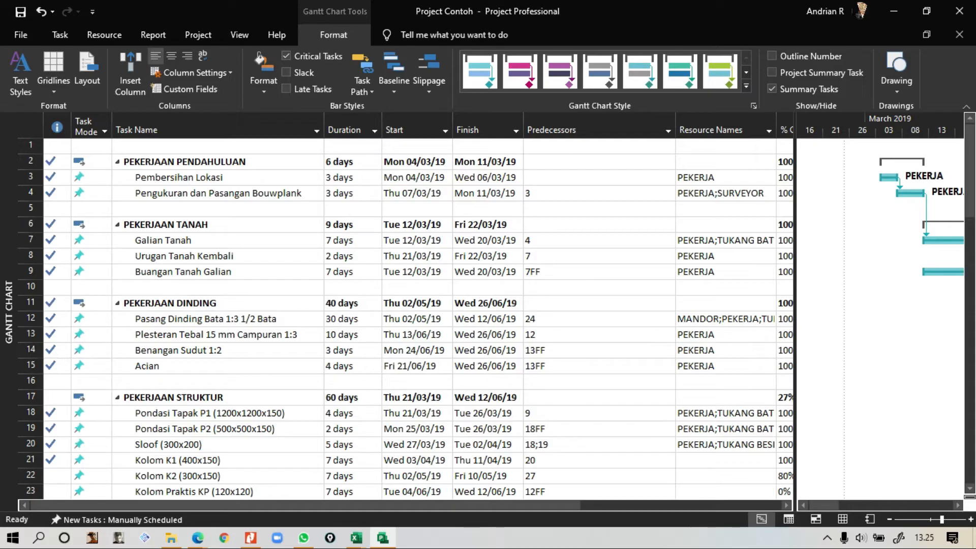
# Step: Narrow the Predecessors column and widen the Resource Names column to make room for the assigned worker names
pyautogui.scroll(-1, 406, 315)
pyautogui.scroll(1, 407, 315)
pyautogui.click(725, 461)
pyautogui.click(725, 476)
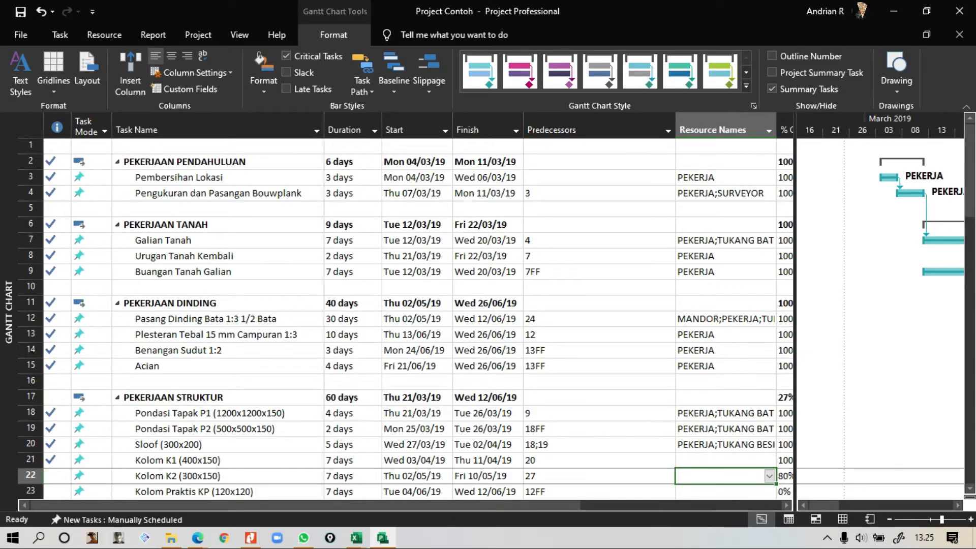
pyautogui.click(725, 461)
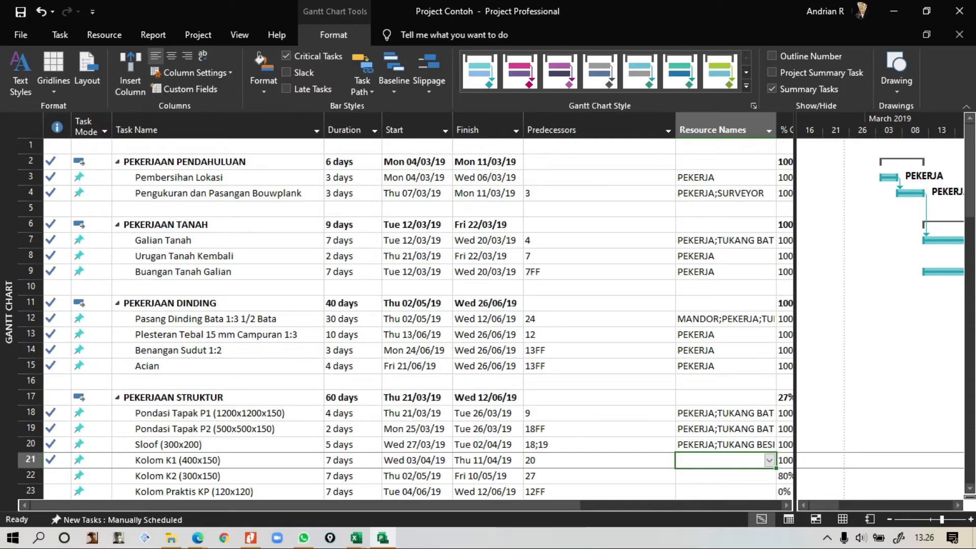
pyautogui.moveTo(675, 127); pyautogui.dragTo(565, 127)
pyautogui.moveTo(665, 130); pyautogui.dragTo(704, 130)
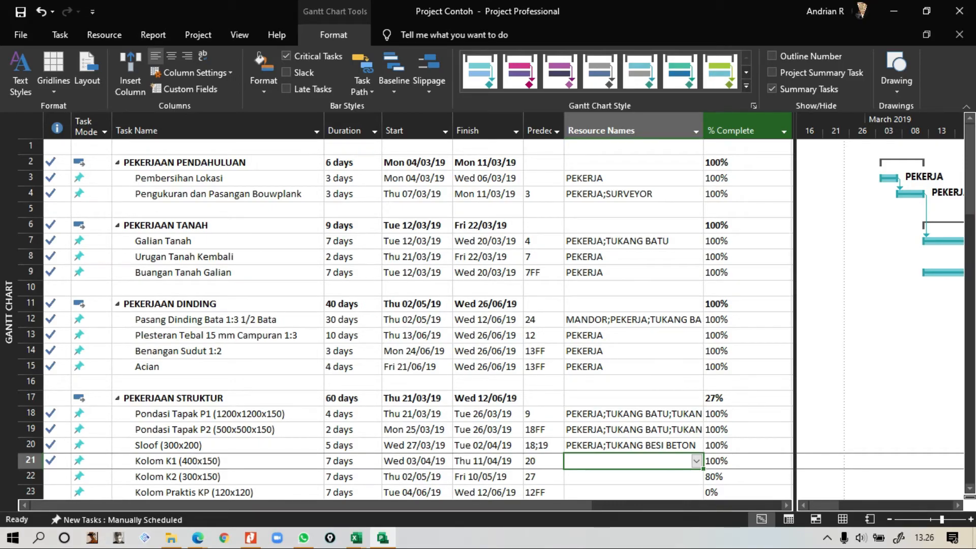
pyautogui.moveTo(704, 130); pyautogui.dragTo(713, 130)
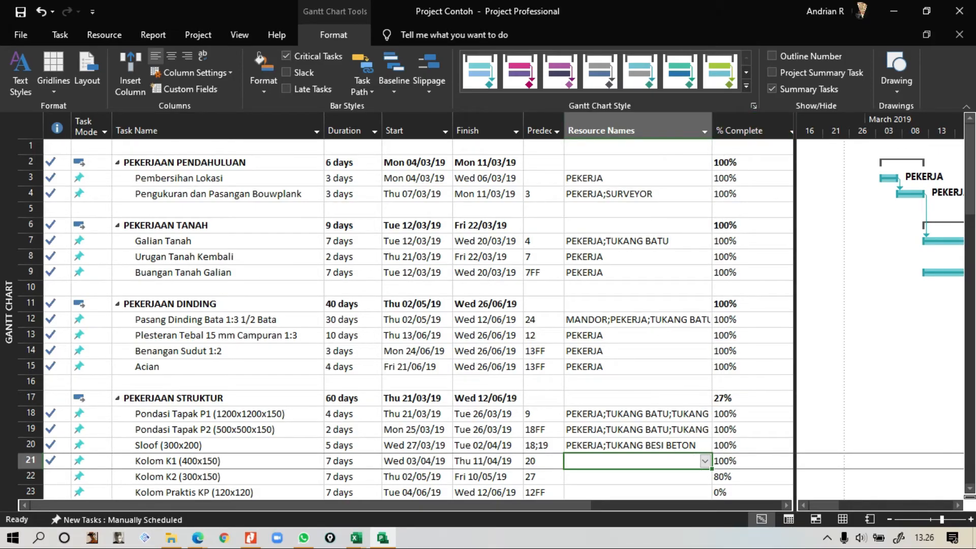
# Step: Look over the workers assigned to the tasks from Pembersihan Lokasi to Buangan Tanah Galian and the remaining task list
pyautogui.click(637, 178)
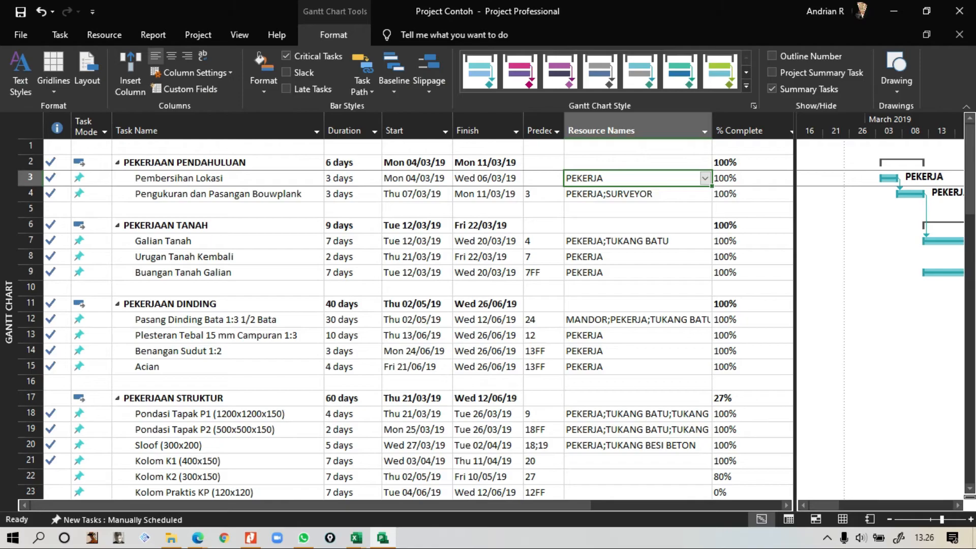
pyautogui.click(637, 194)
pyautogui.click(638, 242)
pyautogui.click(637, 257)
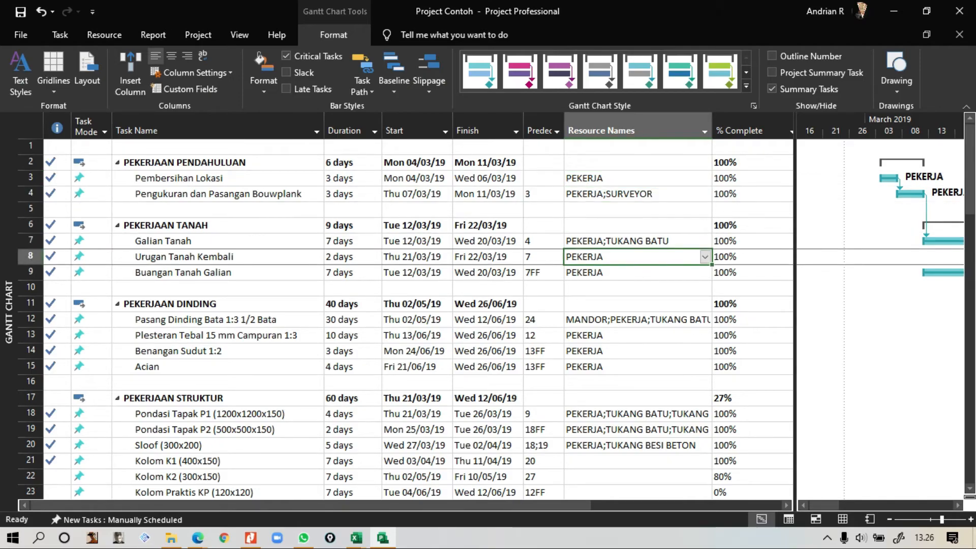
pyautogui.click(637, 273)
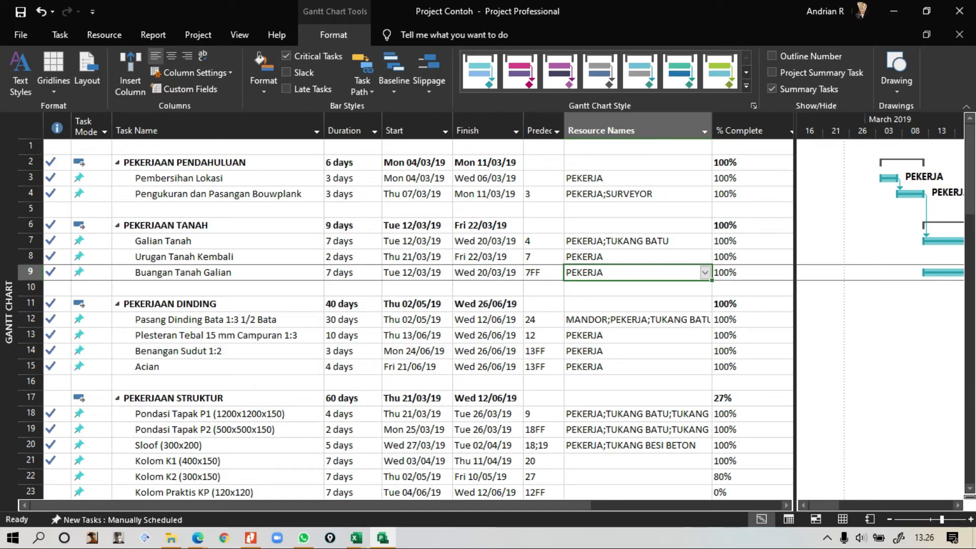
pyautogui.scroll(-14, 405, 319)
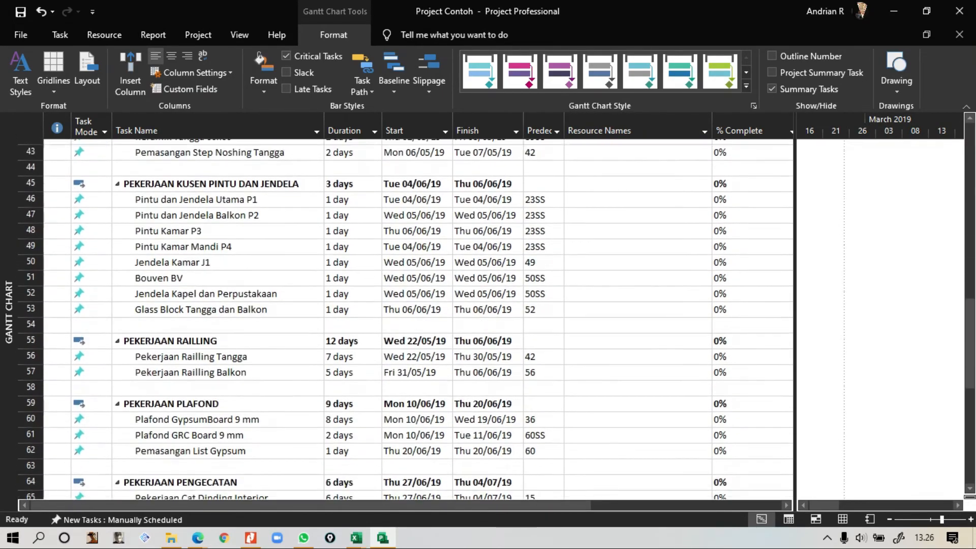
pyautogui.scroll(-5, 405, 318)
pyautogui.scroll(11, 405, 318)
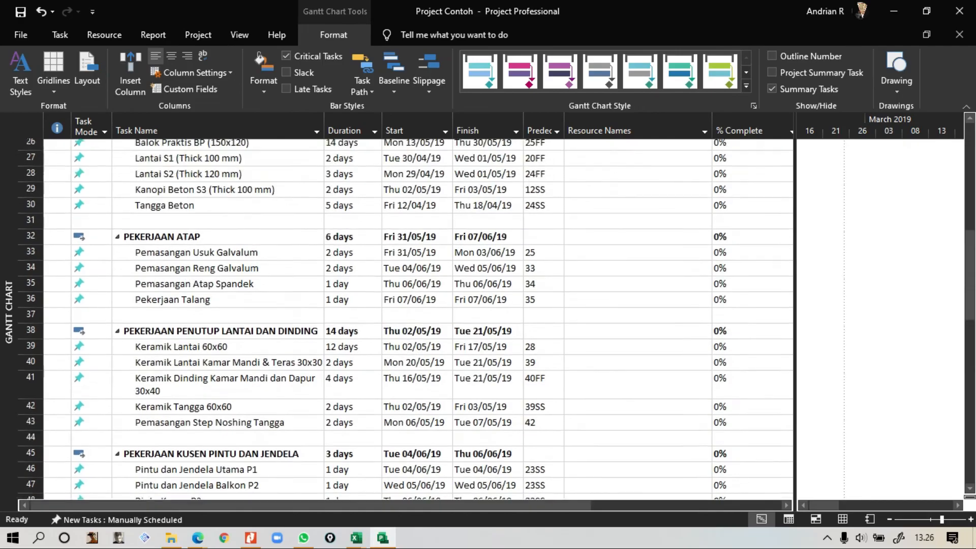
pyautogui.scroll(8, 405, 318)
# Step: Narrow the Resource Names column so the % Complete column fits in full beside it
pyautogui.moveTo(711, 130); pyautogui.dragTo(669, 130)
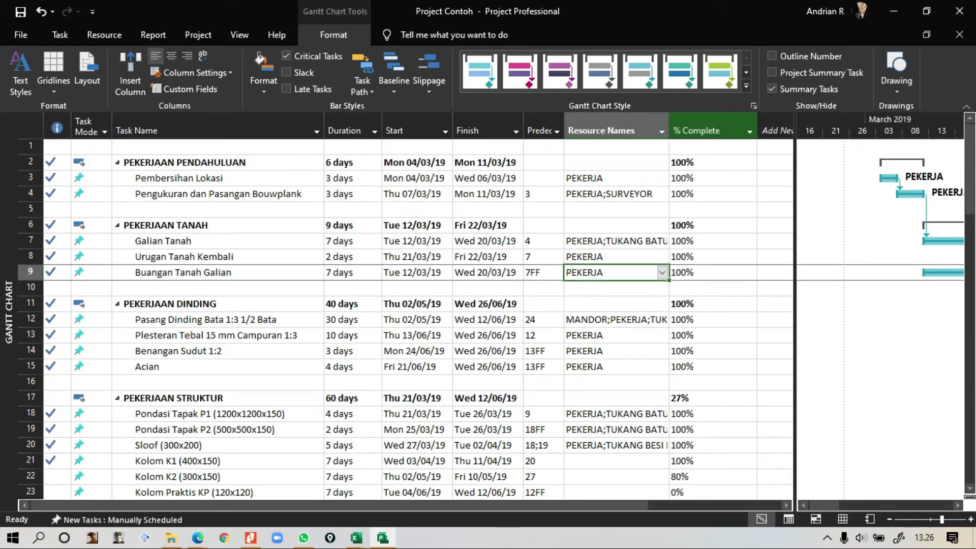
pyautogui.click(620, 178)
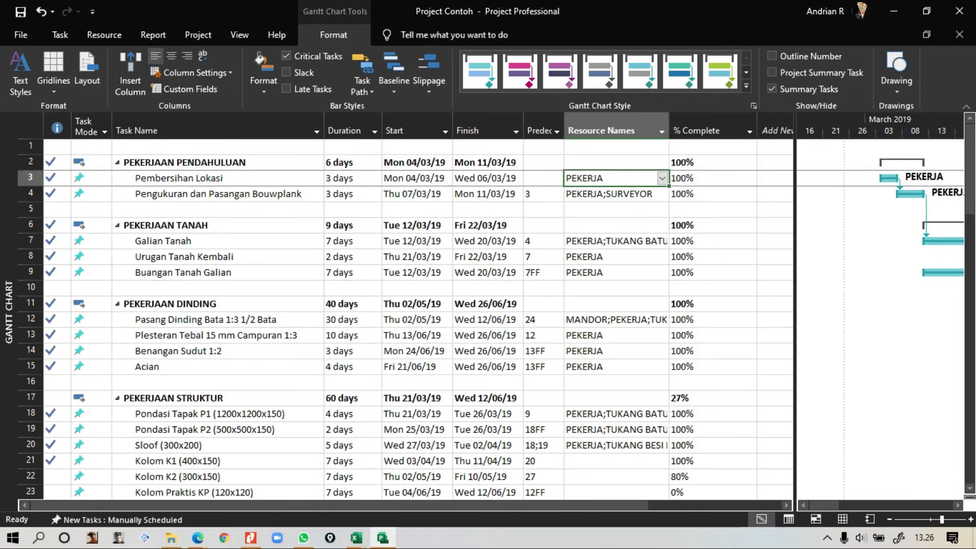
pyautogui.click(620, 209)
pyautogui.press('Left')
pyautogui.press('Left')
pyautogui.press('Left')
pyautogui.press('Left')
pyautogui.press('Left')
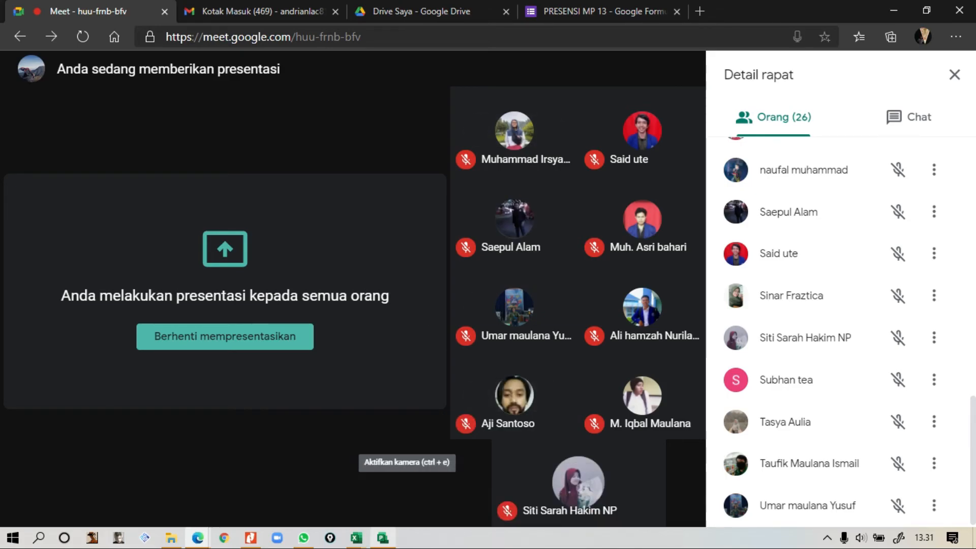
# Step: Switch from the Google Meet call back to the Microsoft Project schedule and select the % Complete cell of Galian Tanah
pyautogui.click(383, 537)
pyautogui.scroll(-2, 405, 305)
pyautogui.scroll(2, 405, 304)
pyautogui.click(710, 242)
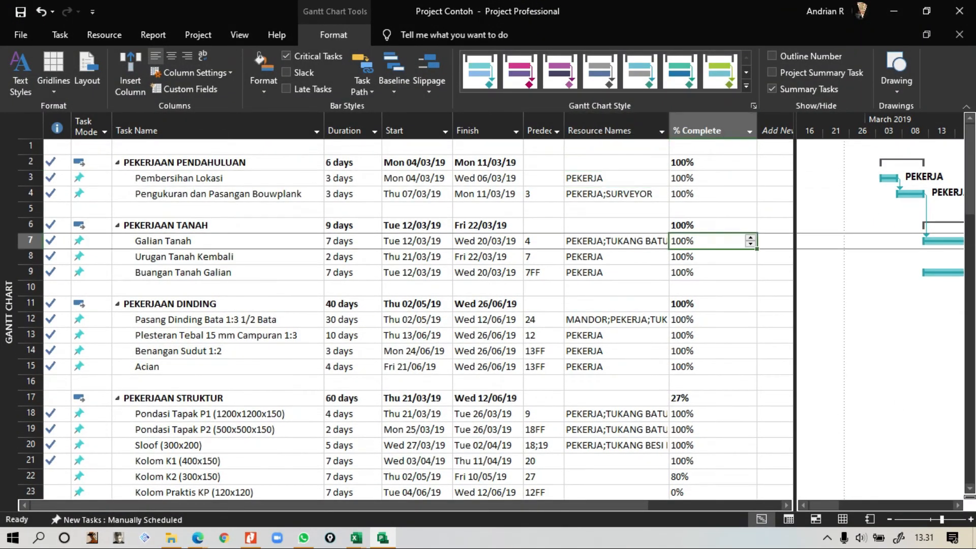